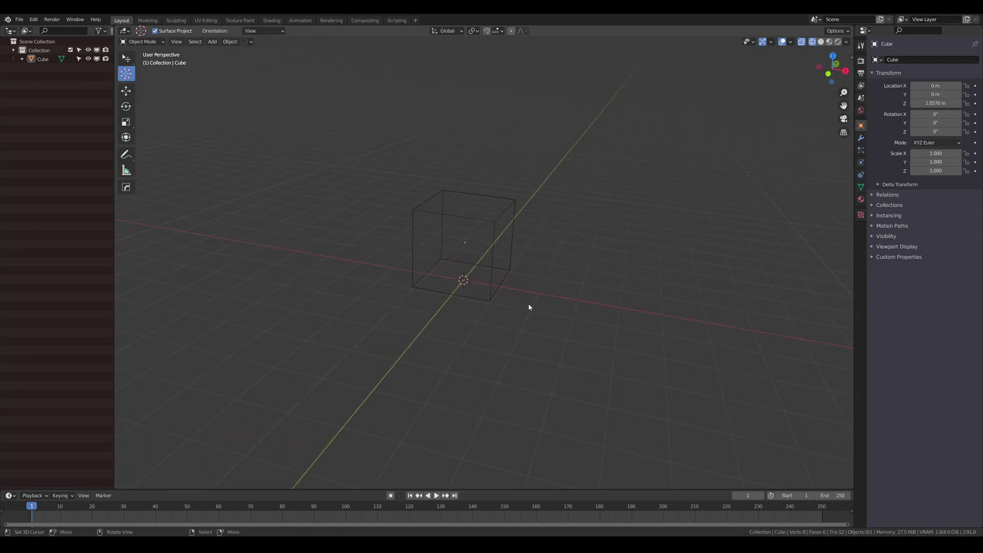
Widen the outliner and the properties editor, and select the cube in the viewport.
middle_click_drag(512, 323, 388, 261)
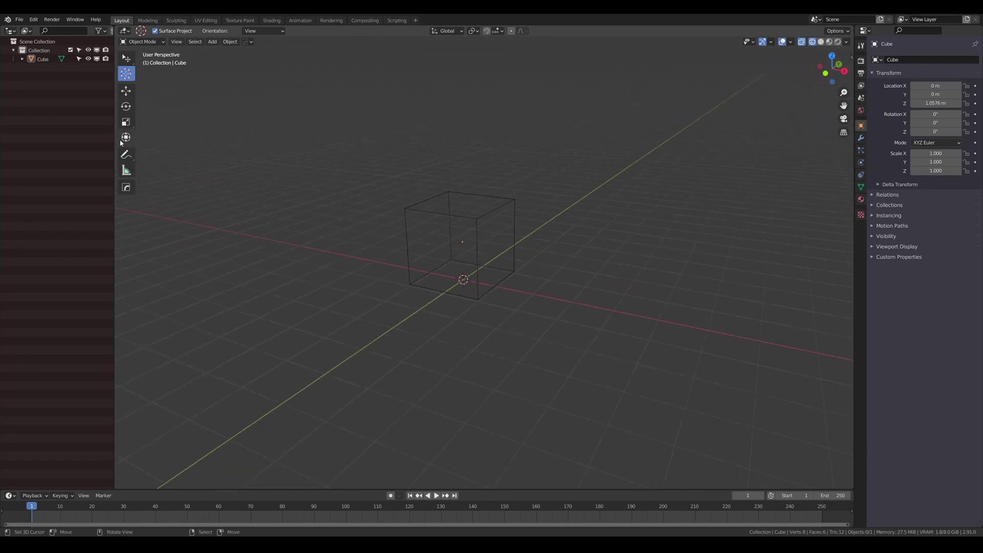
left_click_drag(113, 135, 132, 137)
middle_click_drag(476, 163, 481, 174)
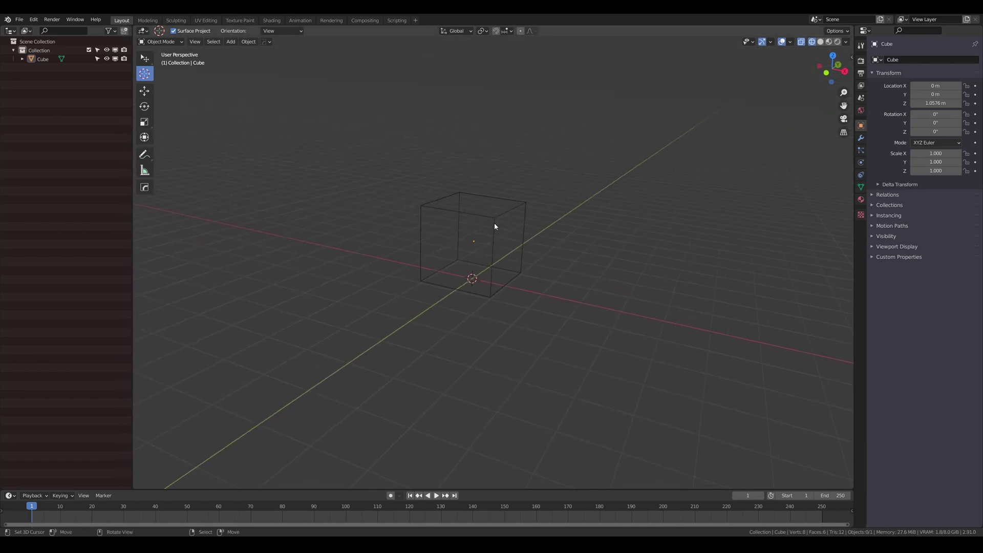
right_click(494, 225)
middle_click_drag(548, 251, 568, 232)
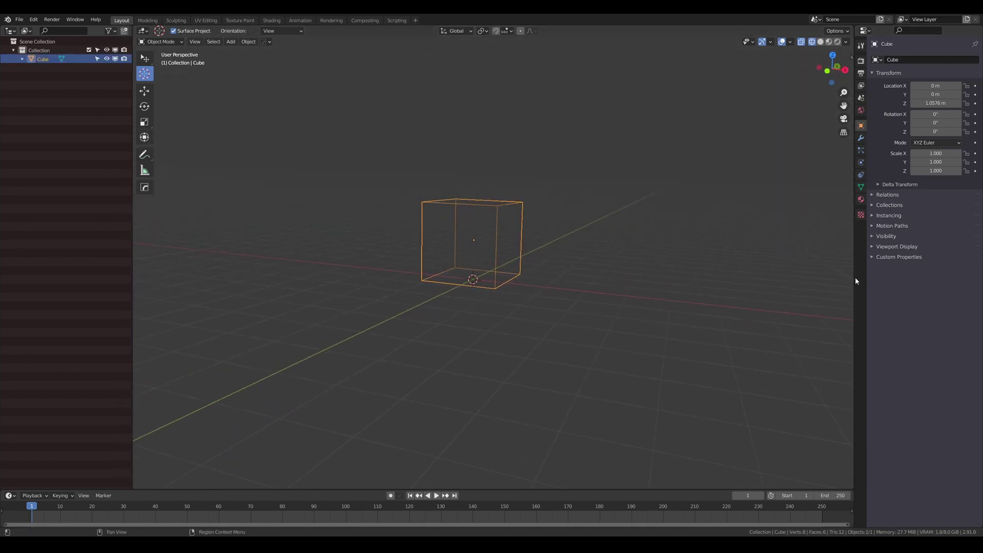
left_click_drag(854, 276, 822, 284)
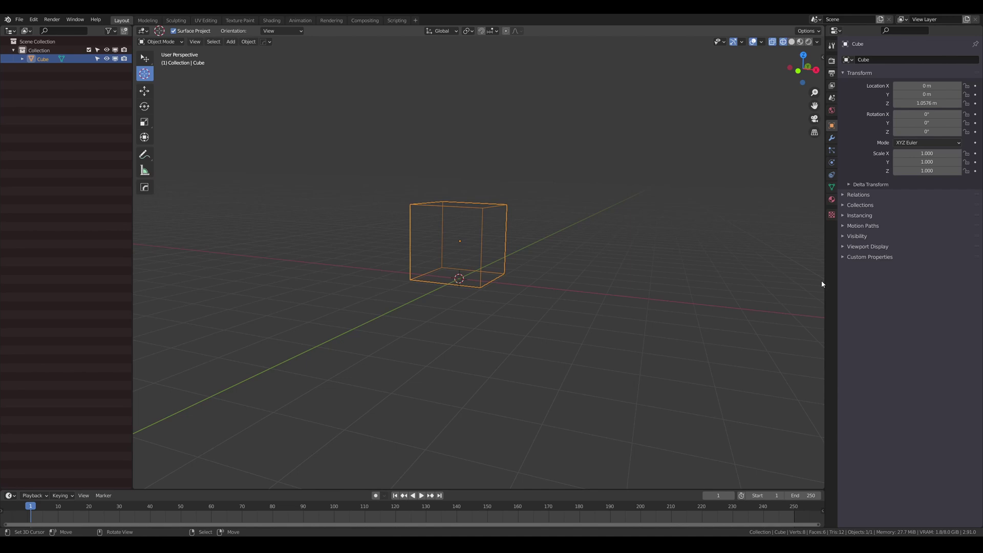
middle_click_drag(501, 240, 474, 298)
middle_click_drag(474, 298, 502, 253, "shift")
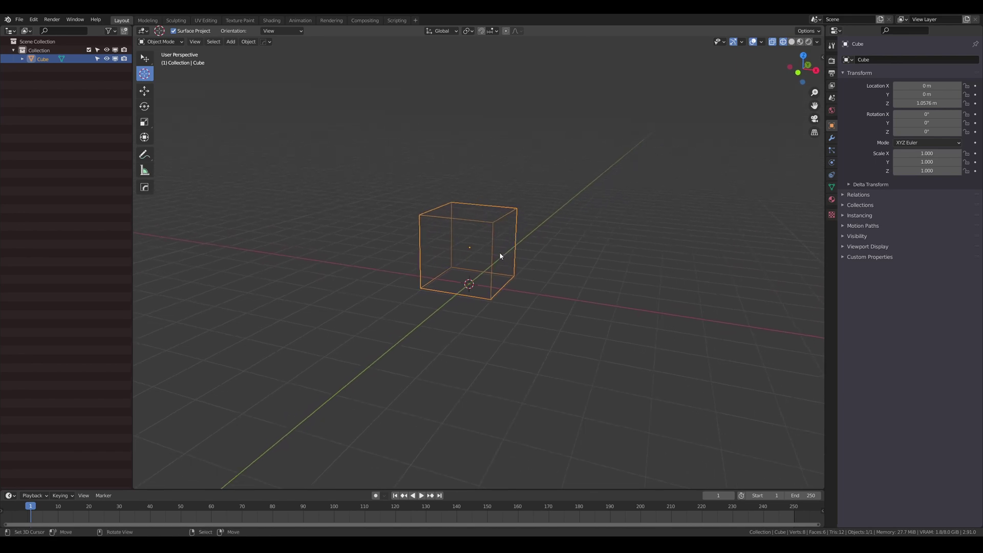
mouse_move(484, 283)
middle_mouse_down()
mouse_move(481, 302)
mouse_move(486, 253)
mouse_move(490, 267)
middle_mouse_up()
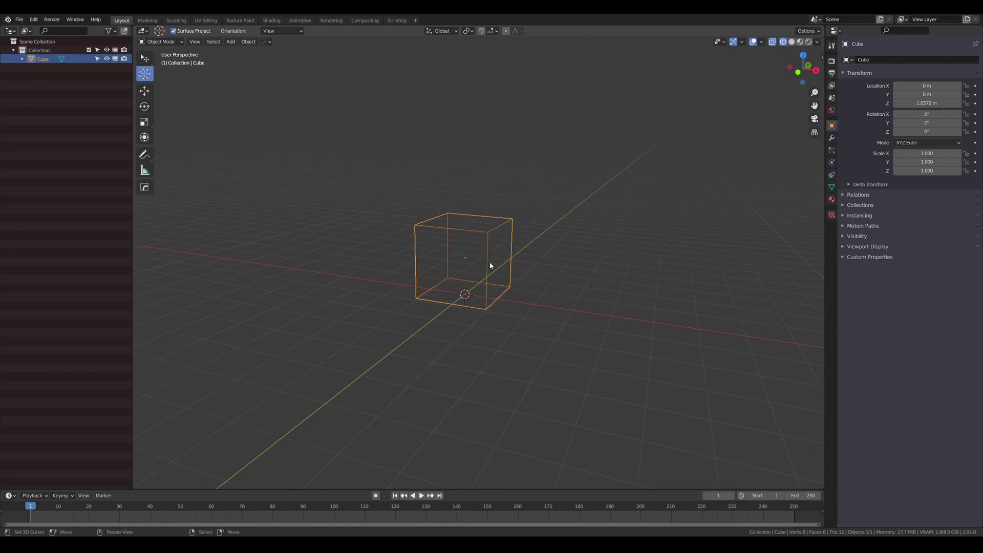
middle_click_drag(490, 266, 485, 287)
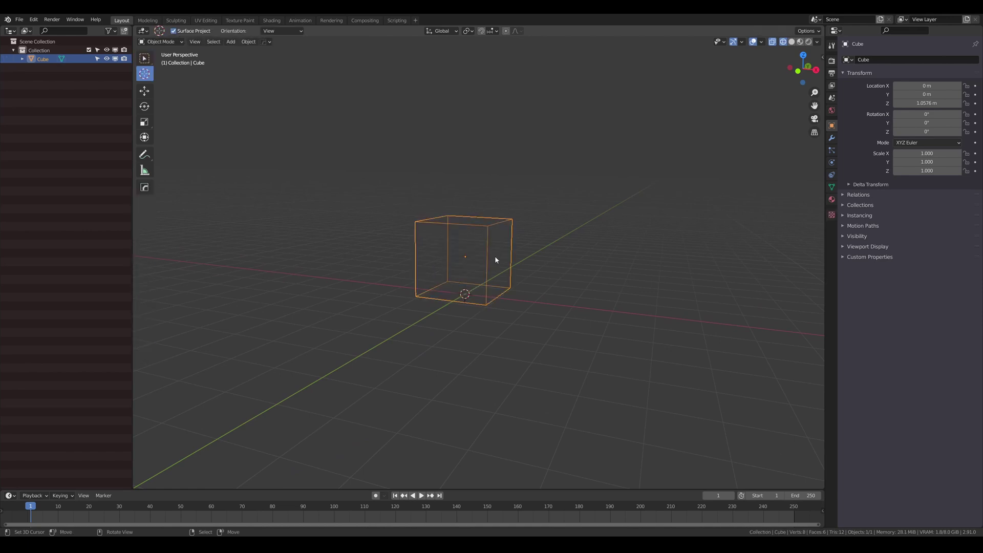
mouse_move(489, 262)
middle_mouse_down()
mouse_move(406, 279)
mouse_move(467, 243)
mouse_move(472, 258)
mouse_move(514, 267)
mouse_move(499, 260)
middle_mouse_up()
scroll(507, 261, "up", 3)
scroll(499, 260, "down", 1)
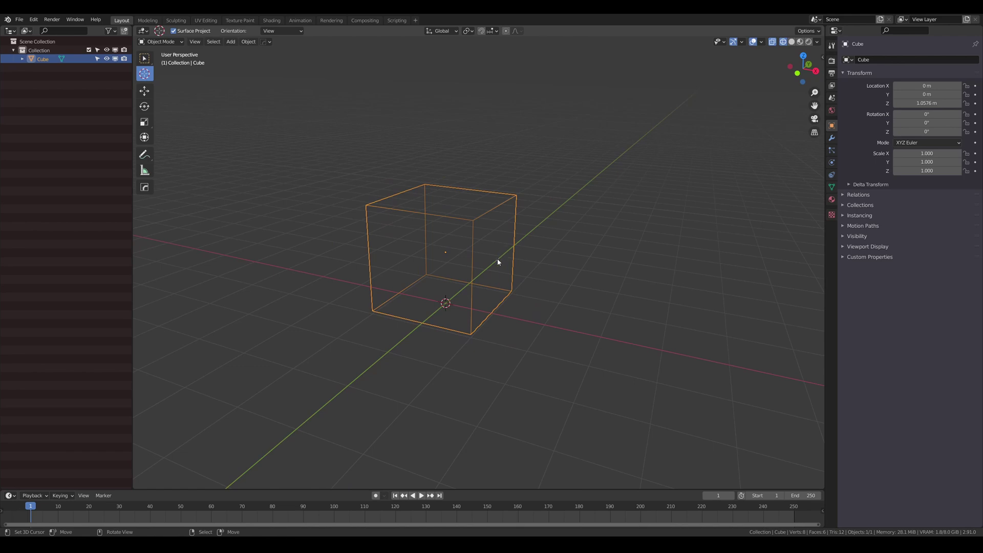
middle_click_drag(381, 202, 429, 228)
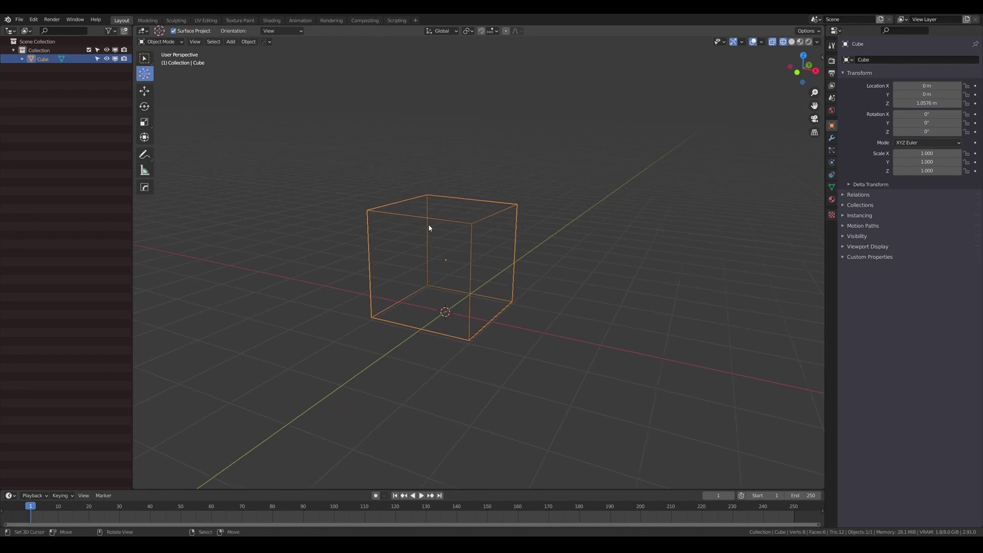
middle_click_drag(476, 251, 481, 266)
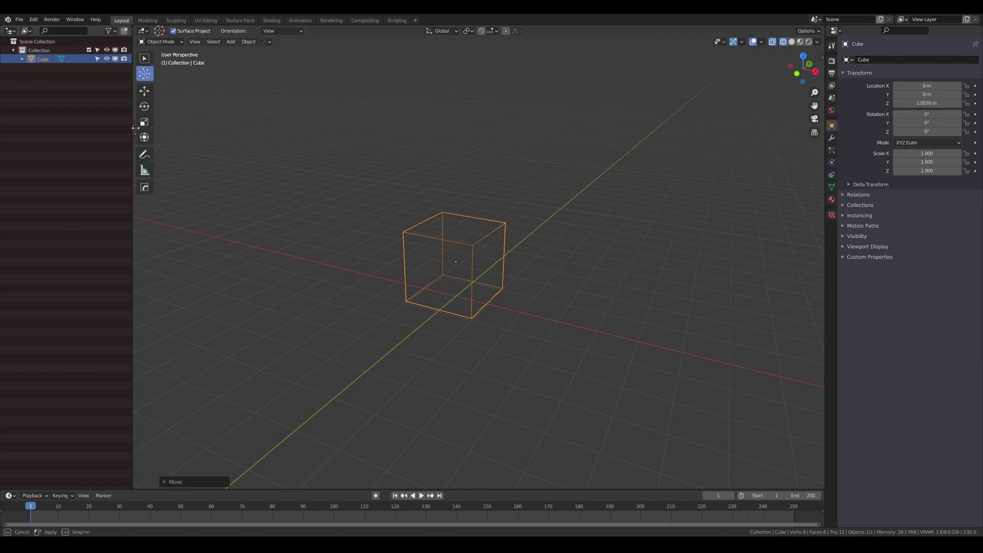
Widen the outliner slightly more beside the viewport.
left_click_drag(132, 128, 150, 128)
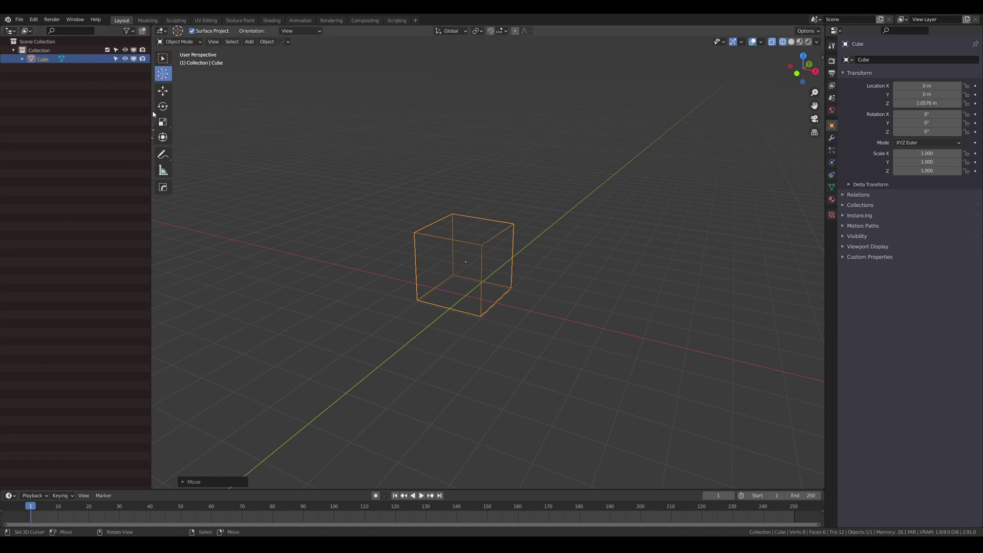
mouse_move(151, 108)
left_mouse_down()
mouse_move(136, 109)
mouse_move(144, 109)
left_mouse_up()
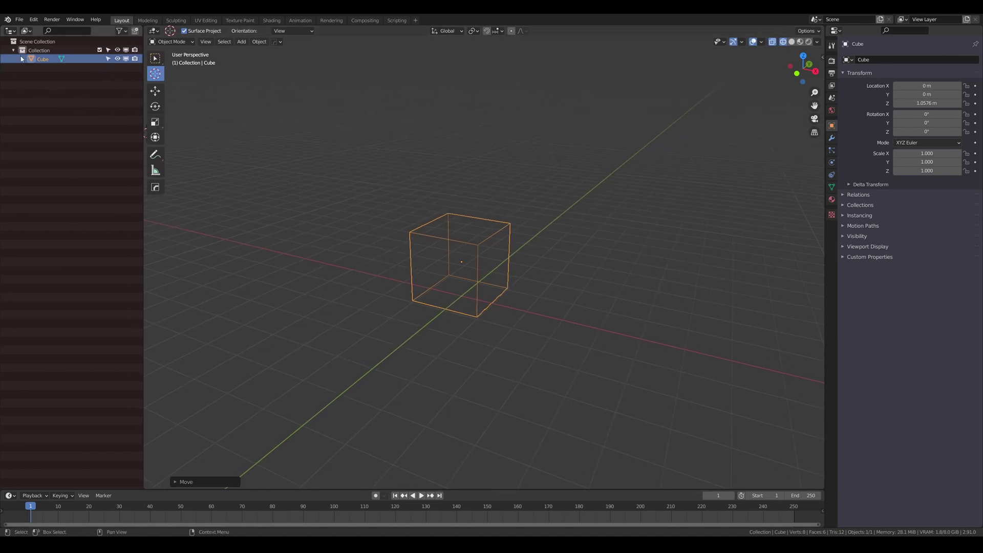
Duplicate the cube three times, spreading the copies out behind the original so that four separate cubes stand in the scene.
key("shift+a")
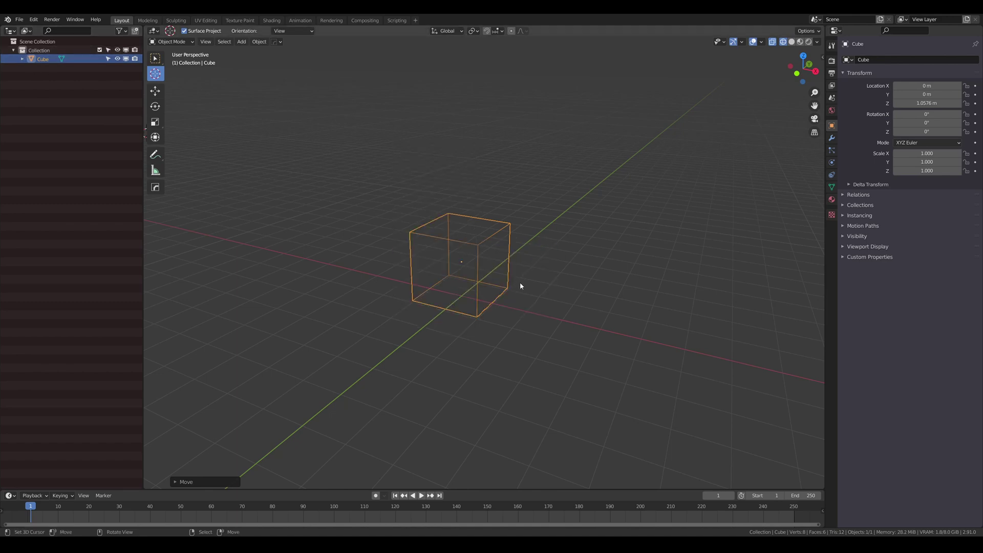
key("alt+a")
key("shift+d")
left_click(476, 254)
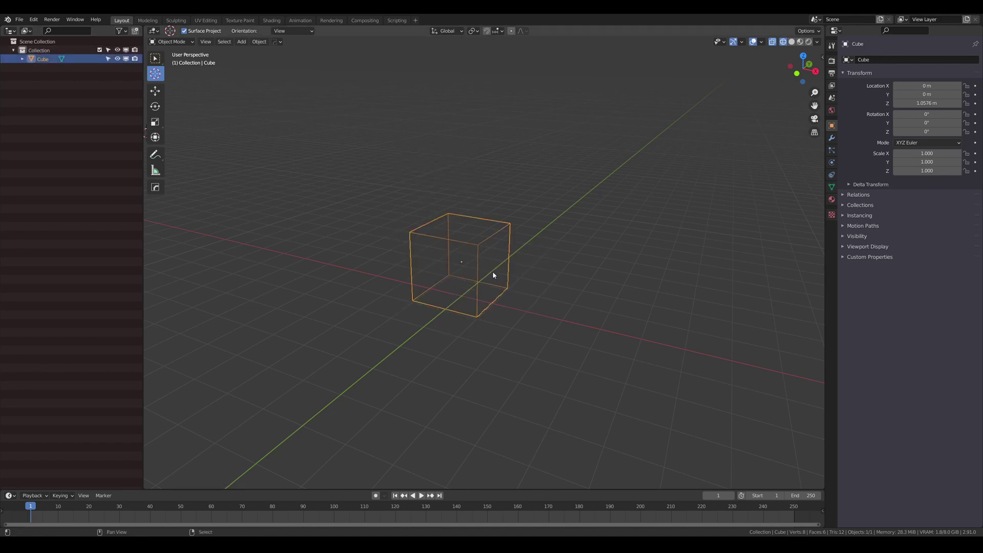
key("shift+d")
left_click(354, 223)
key("shift+d")
left_click(470, 189)
key("shift+d")
left_click(586, 210)
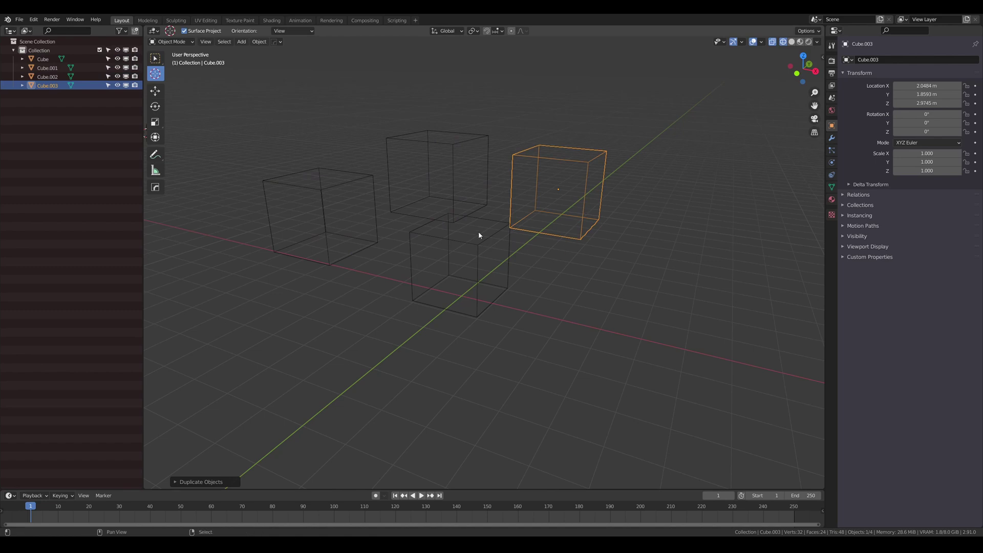
Add the other three cubes to the selection, then select their Collection in the outliner instead.
left_click(465, 226, "shift")
left_click(464, 228, "shift")
left_click(354, 181, "shift")
scroll(441, 228, "down", 2)
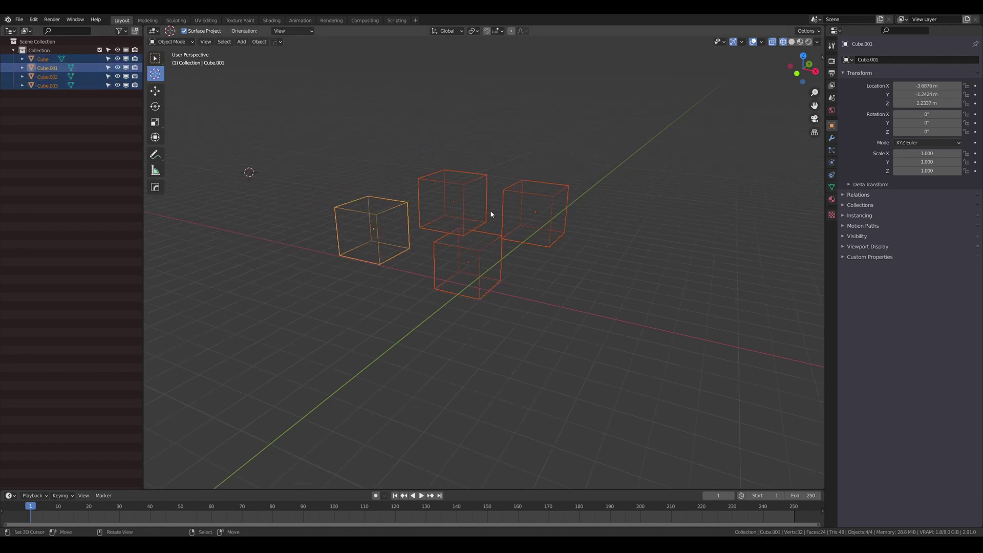
left_click(39, 50)
left_click(659, 376)
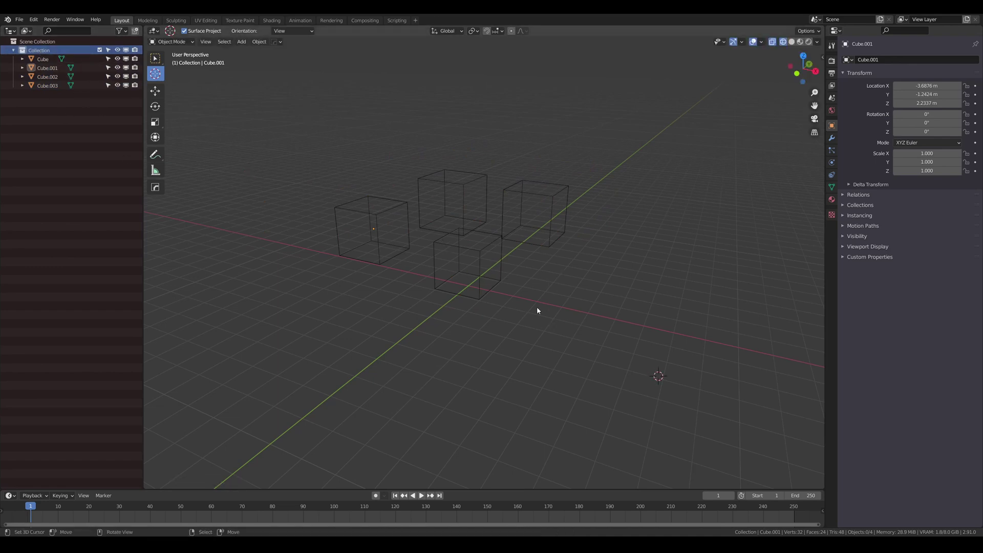
Select the original cube, cancel moving it, and reselect the Collection in the outliner.
right_click(472, 247)
key("g")
right_click(467, 269)
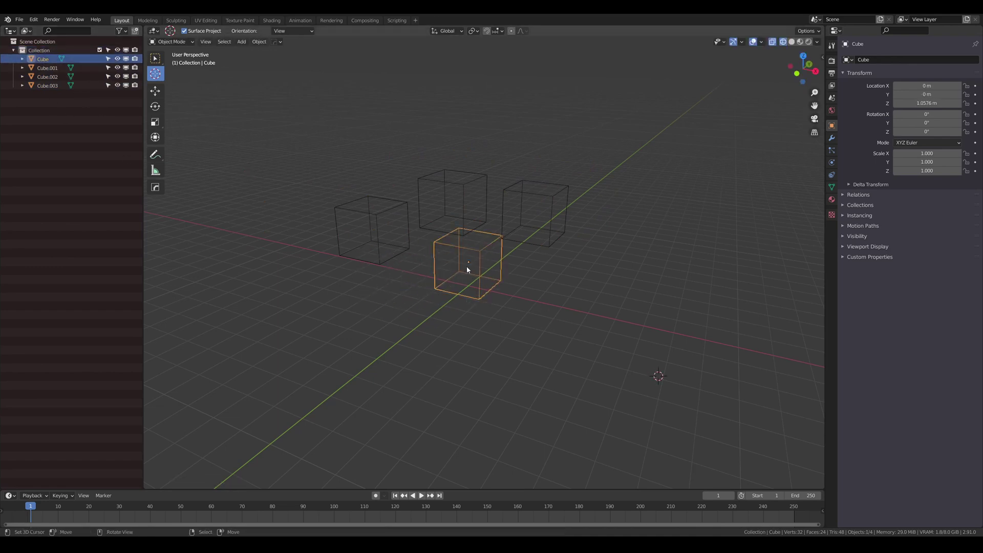
left_click(39, 50)
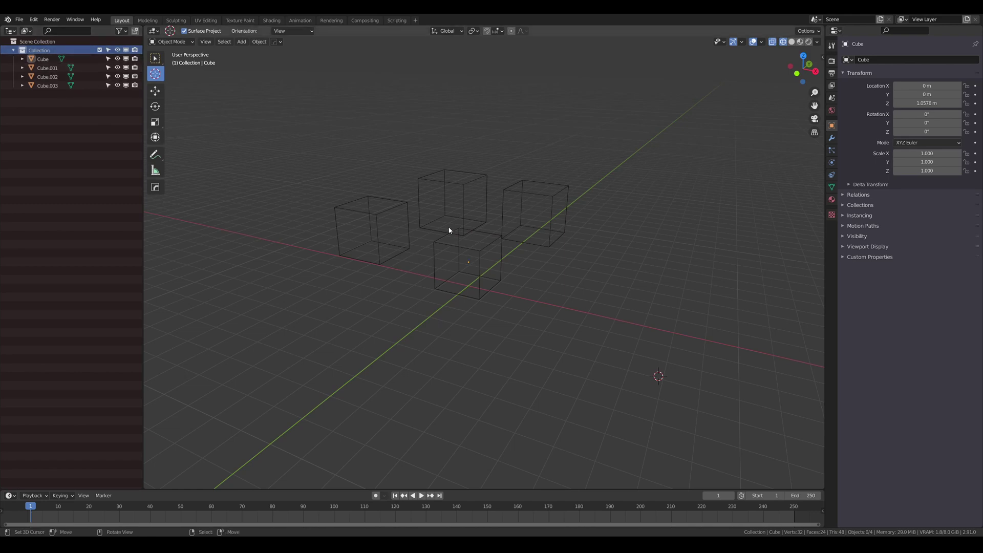
Switch the viewport shading from wireframe to solid.
left_click(791, 48)
left_click(792, 43)
middle_click_drag(581, 190, 551, 190, "shift")
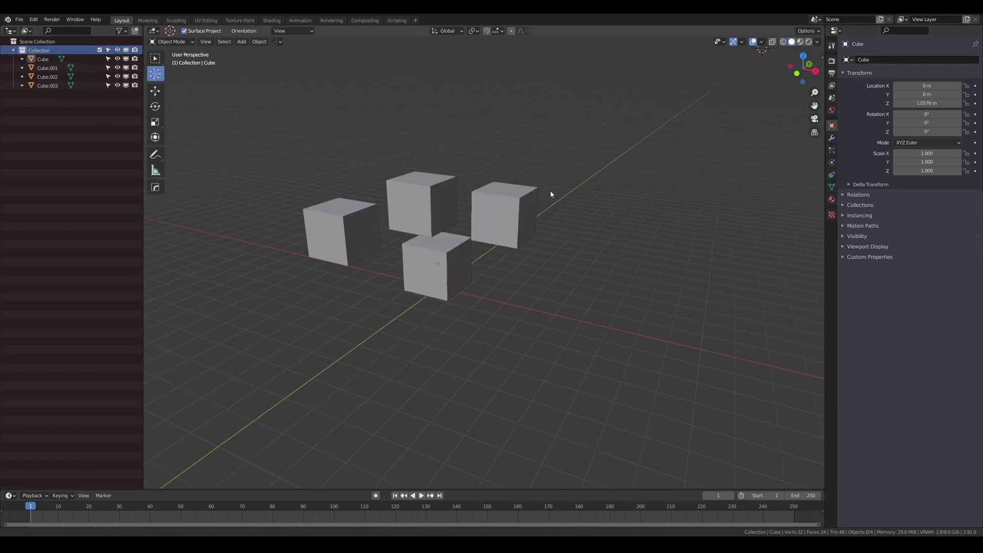
Add a Monkey mesh and move it beside the cubes, behind the rearmost one on the right.
right_click(428, 199)
key("shift+a")
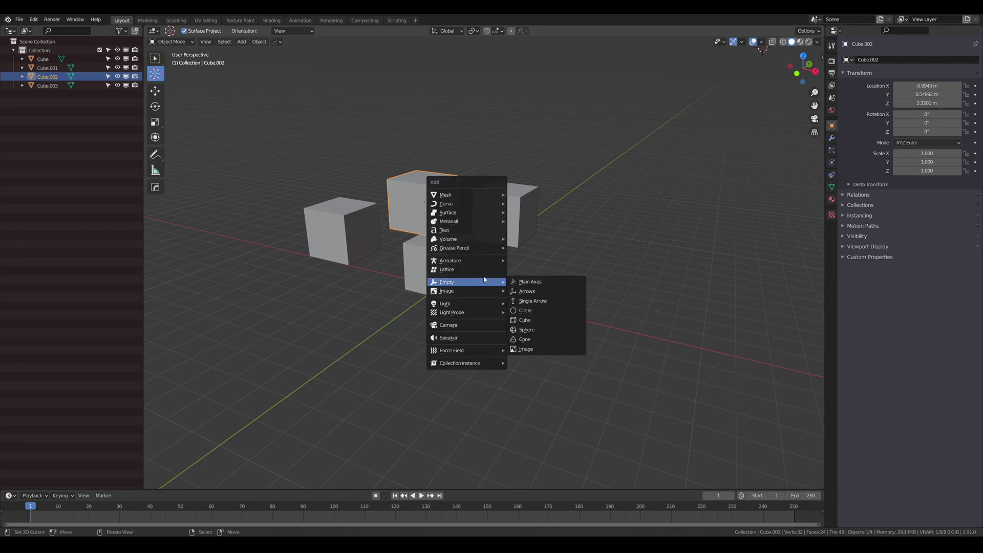
mouse_move(481, 199)
left_click(527, 278)
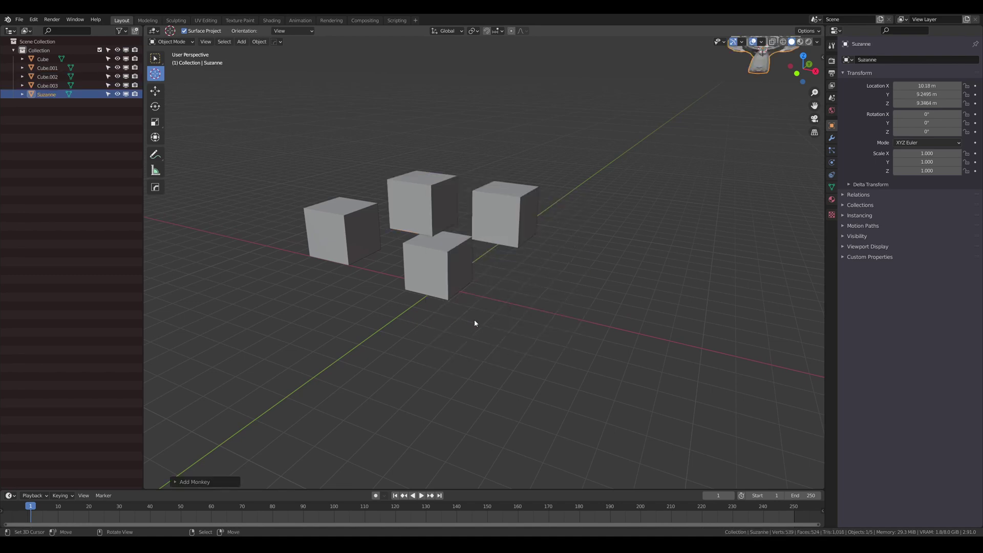
key("g")
left_click(610, 223)
Duplicate the monkey head twice, placing the copies in a diagonal row behind the cubes.
key("shift+d")
left_click(537, 189)
key("shift+d")
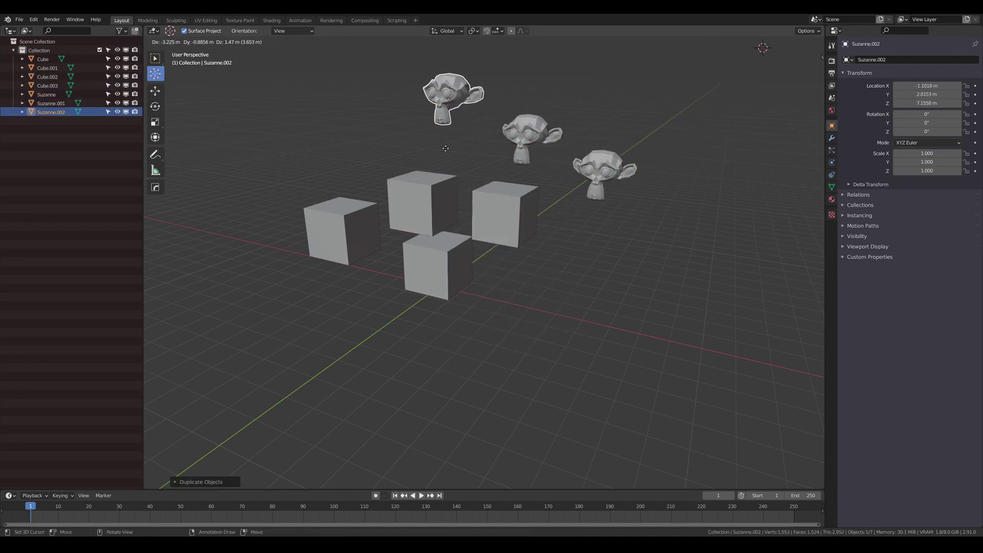
left_click(453, 148)
scroll(502, 231, "down", 2)
Give the middle monkey a new material and set its viewport display color to blue.
left_click(515, 174)
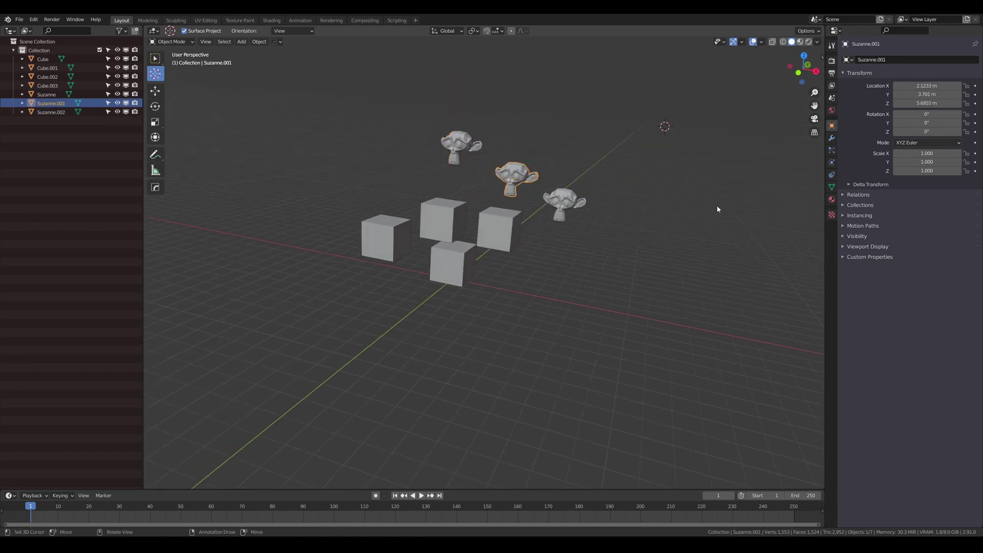
left_click(831, 199)
left_click(871, 95)
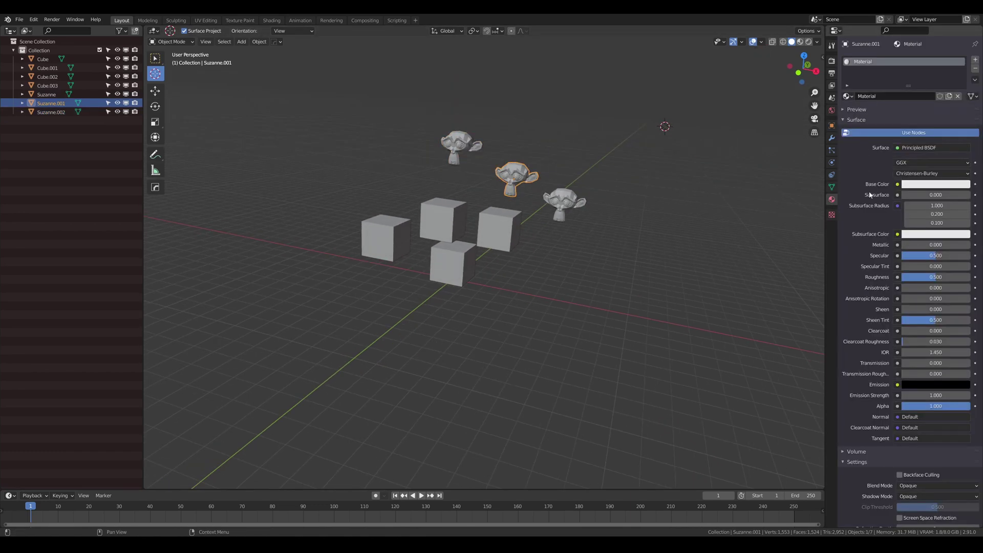
scroll(916, 192, "down", 5)
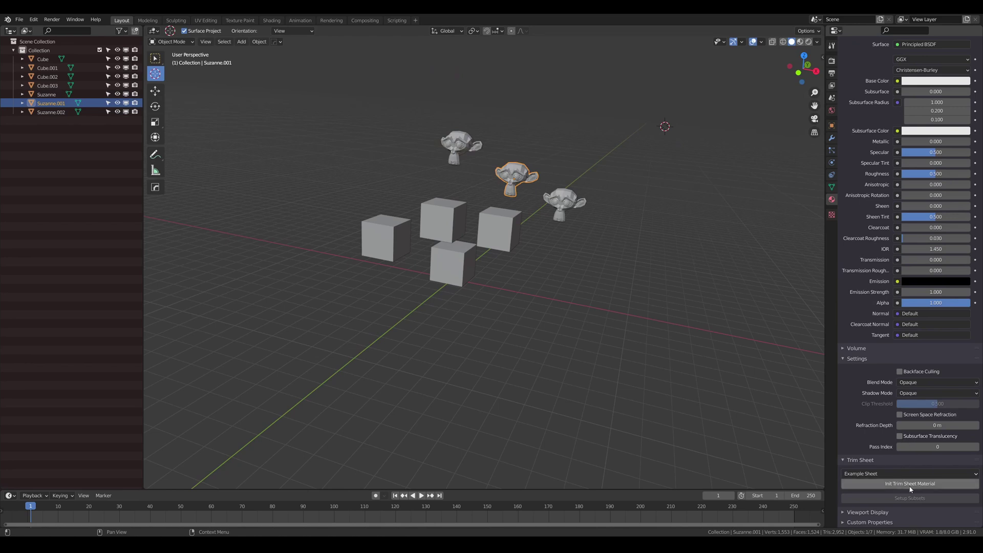
left_click(867, 512)
scroll(875, 512, "down", 2)
left_click(921, 490)
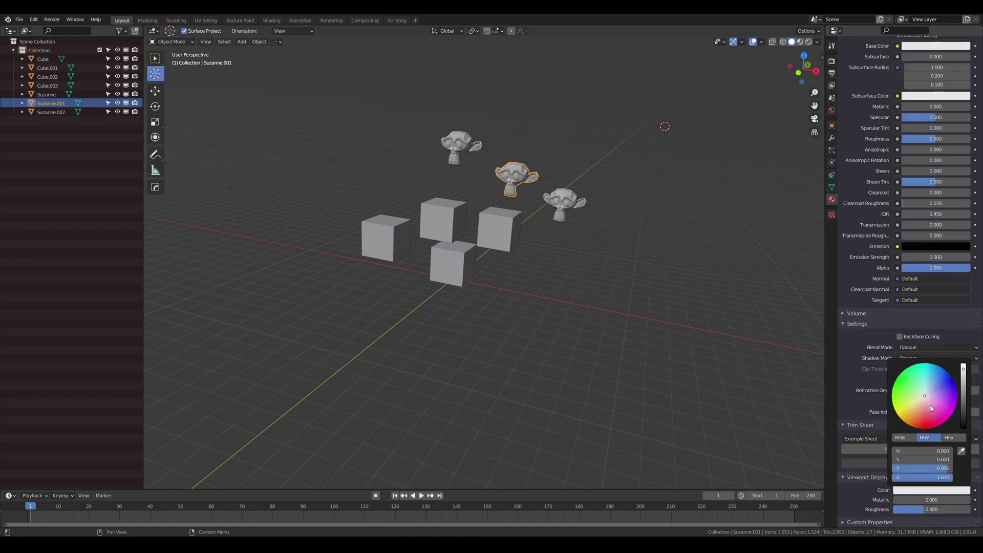
left_click(905, 389)
Give the monkey nearest the right-hand cube a new material with a red viewport display color.
left_click(557, 199)
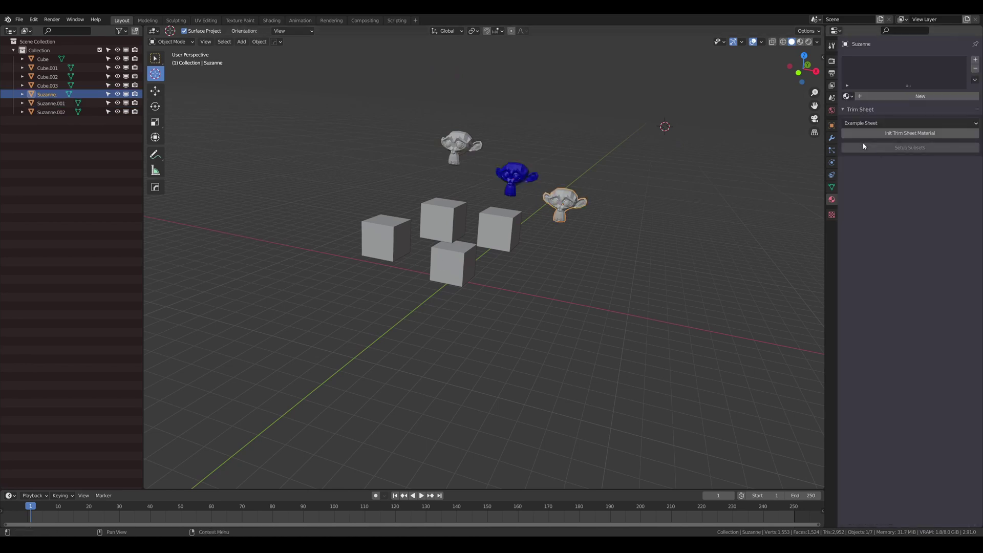
left_click(901, 96)
scroll(922, 457, "down", 6)
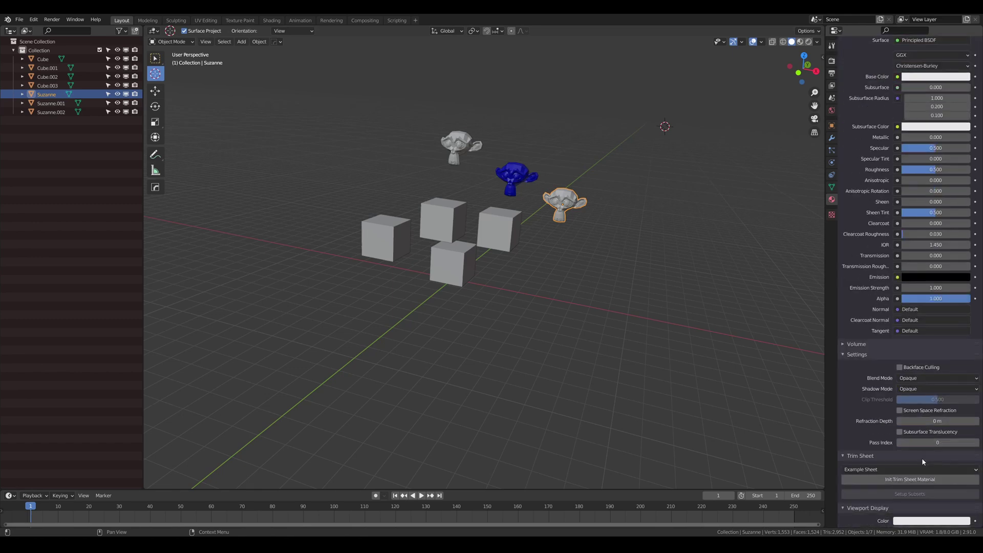
left_click(911, 490)
left_click(957, 404)
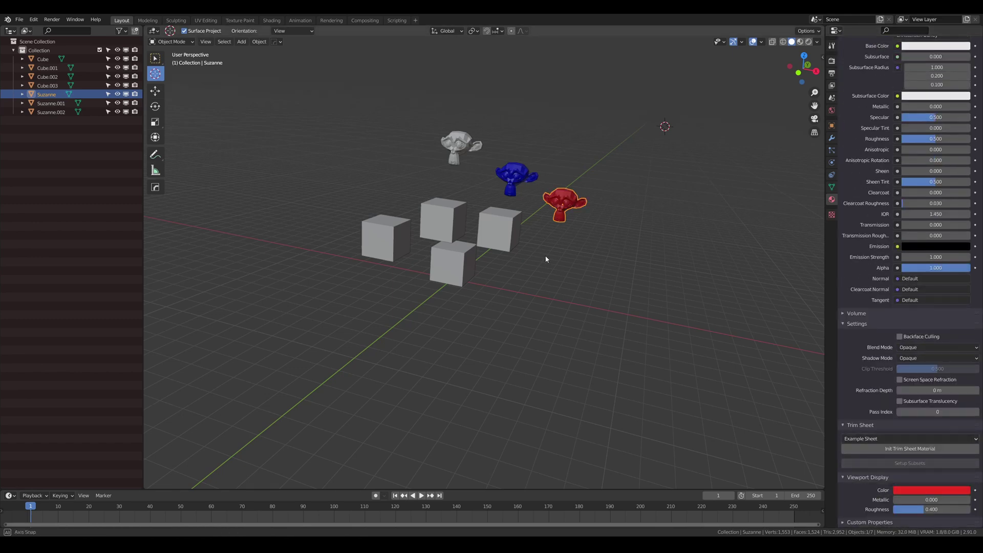
middle_click_drag(517, 277, 537, 261)
key("alt+a")
right_click(501, 260)
right_click(446, 264, "shift")
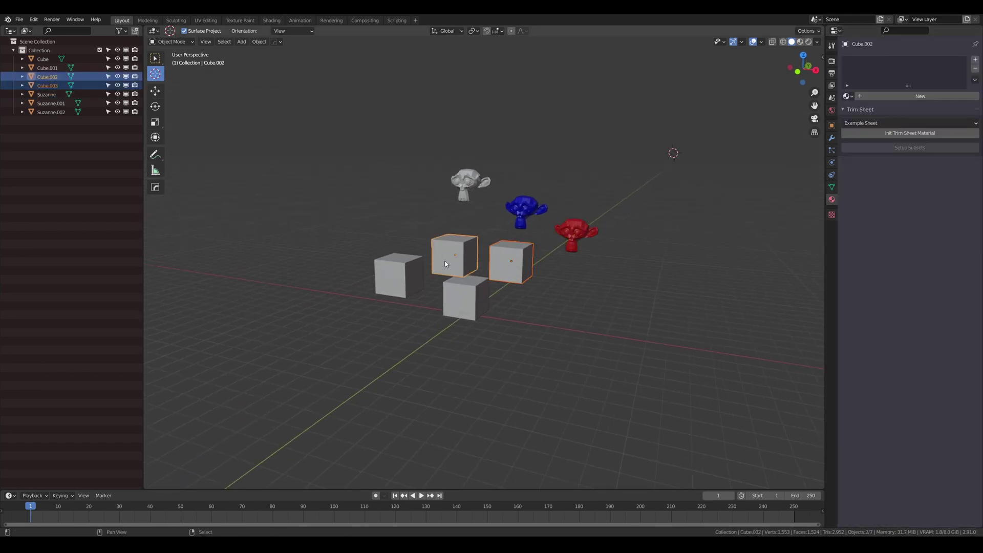
key("alt+a")
Link the blue monkey's material to the middle rear cube with Make Links.
right_click(455, 255)
right_click(525, 210, "shift")
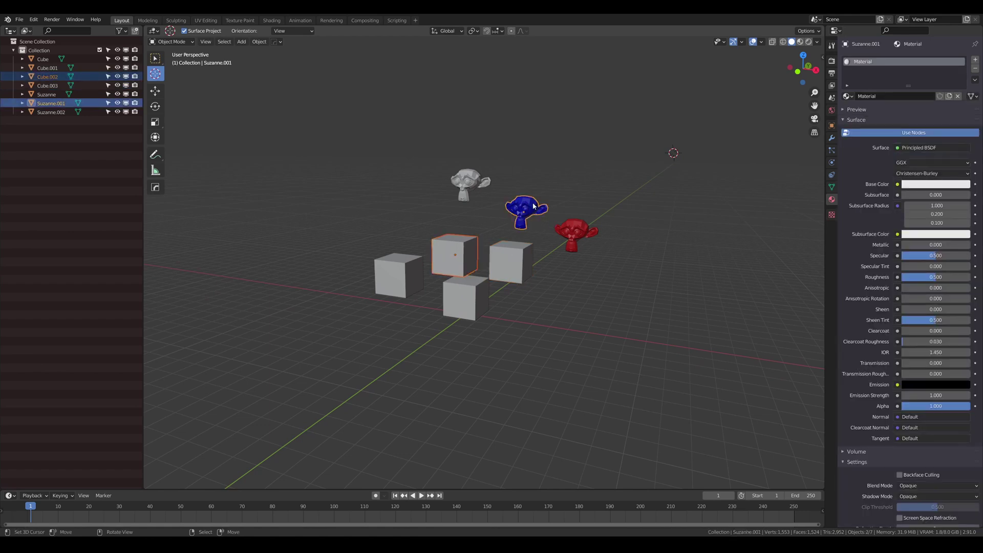
key("ctrl+l")
left_click(533, 206)
Link the red monkey's material to the gray cube nearest it with Make Links.
right_click(511, 261)
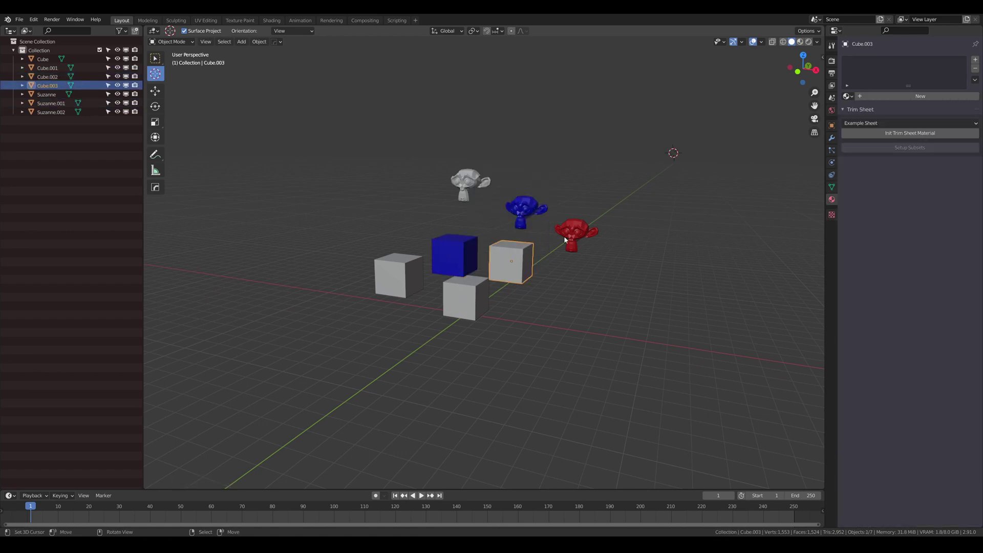
right_click(565, 235, "shift")
key("ctrl+l")
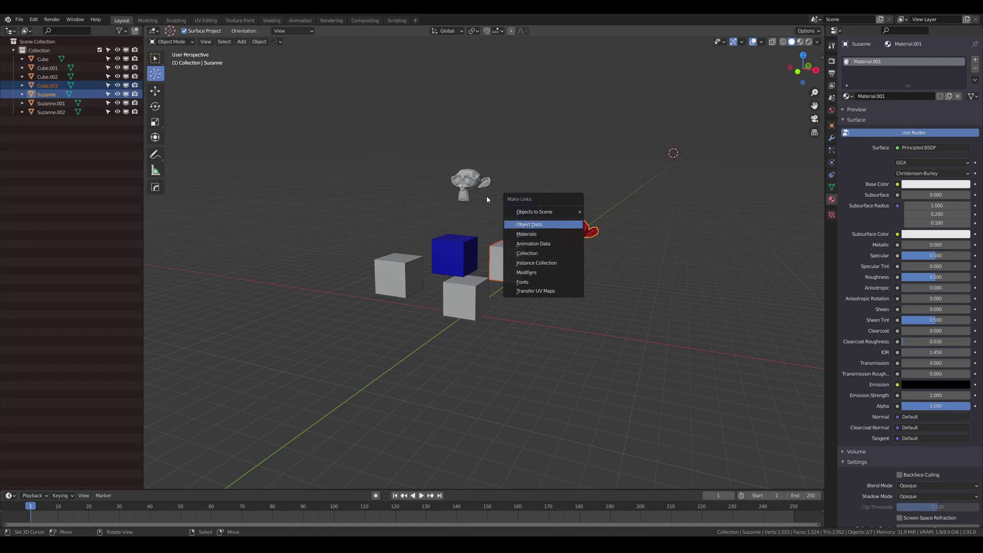
left_click(555, 224)
key("ctrl+l")
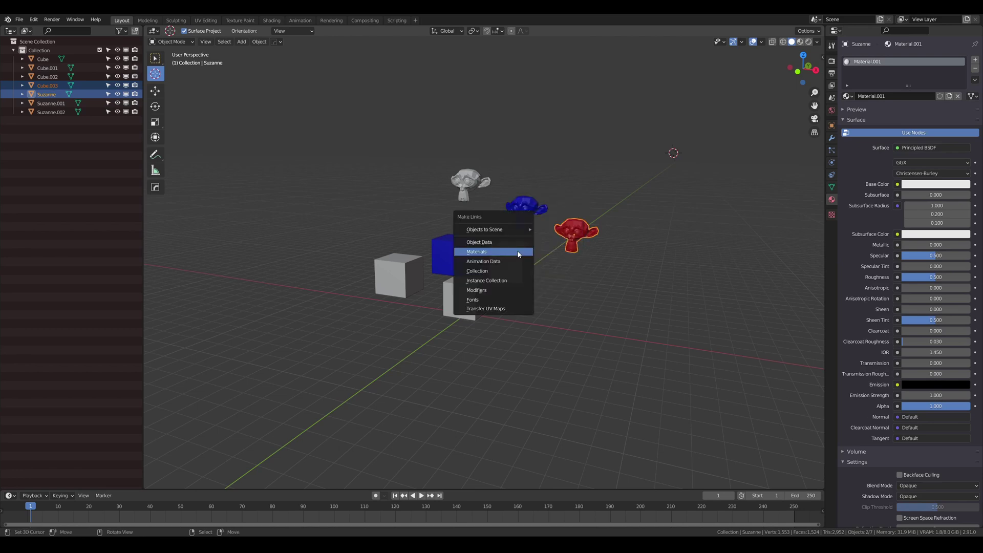
left_click(517, 252)
Link the blue monkey's material to the two remaining gray cubes with Make Links, and unlink it from the far left cube.
right_click(471, 303)
right_click(457, 270, "shift")
right_click(399, 275)
right_click(450, 298, "shift")
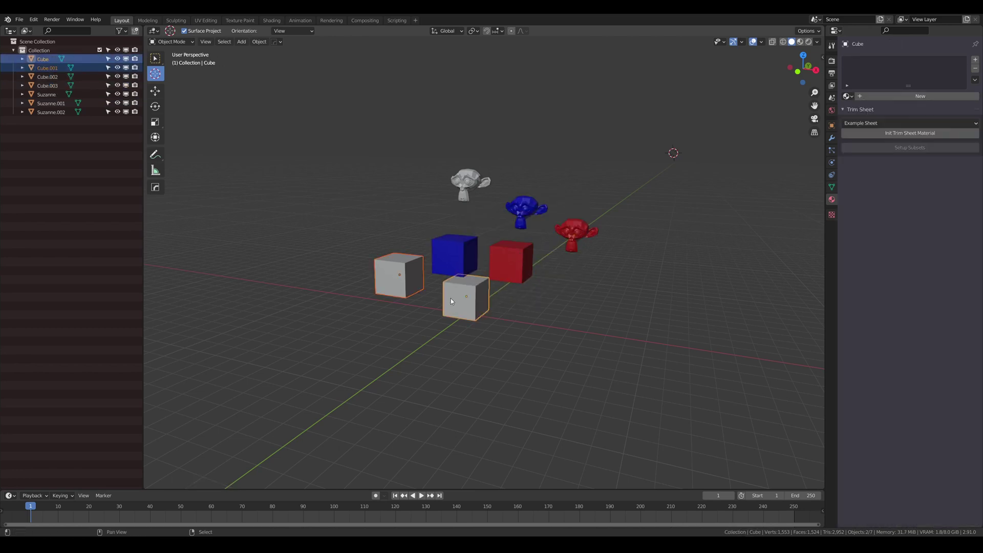
right_click(530, 197, "shift")
key("ctrl+l")
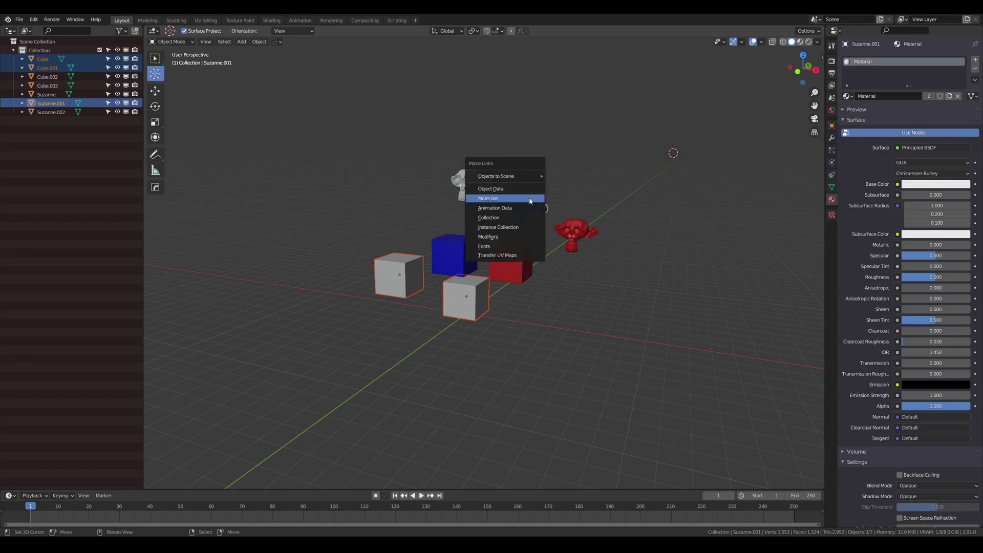
left_click(530, 201)
right_click(394, 272)
left_click(957, 97)
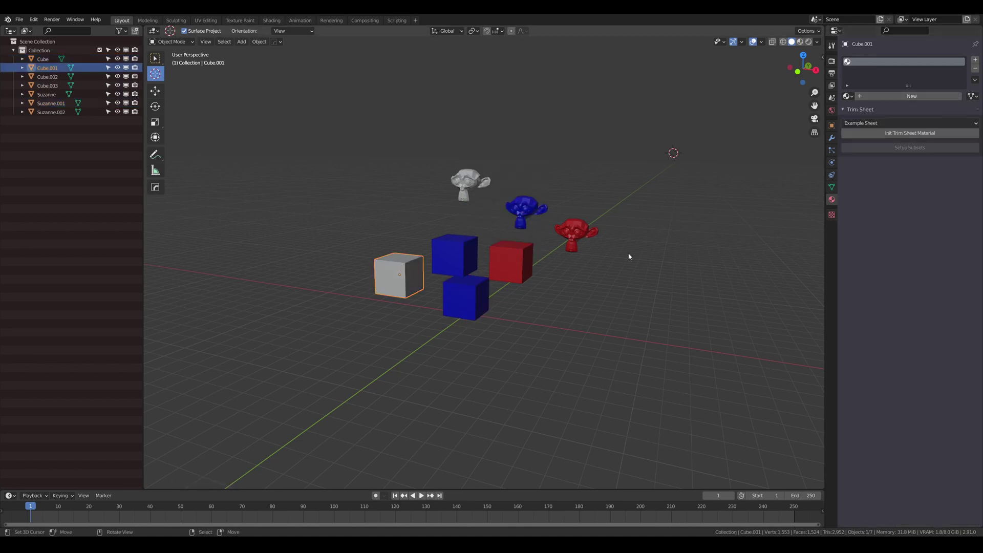
Delete the front cube, leaving a row of three cubes.
middle_click_drag(629, 256, 504, 293)
right_click(466, 297)
key("x")
left_click(463, 295)
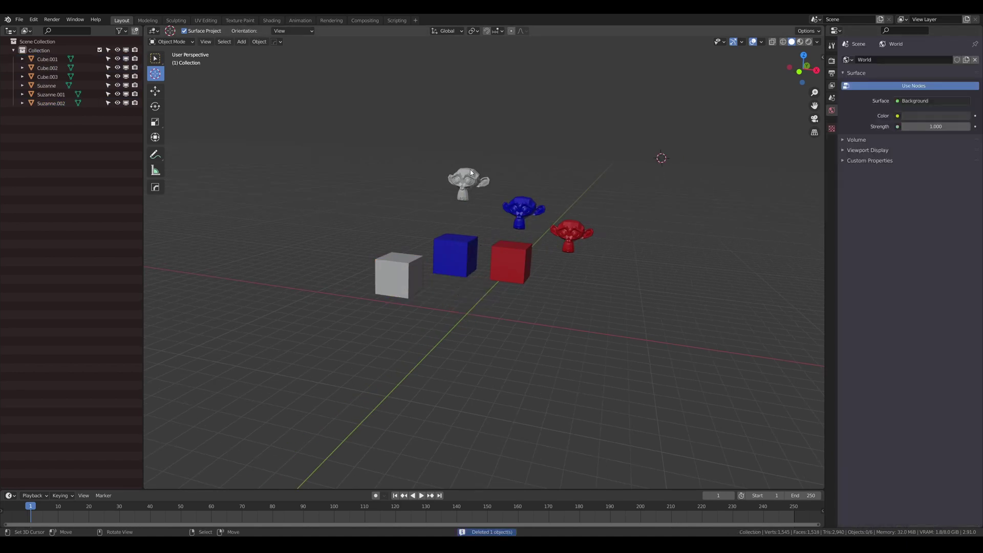
Move the three monkeys and the blue and red cubes to form a row of monkeys behind a row of cubes.
right_click_drag(470, 173, 435, 182)
right_click_drag(450, 257, 449, 276)
right_click_drag(517, 259, 518, 281)
right_click_drag(521, 212, 486, 195)
right_click_drag(573, 243, 537, 231)
middle_click_drag(488, 246, 512, 262)
Rename the existing collection that holds all the objects as cubes.
double_click(42, 51)
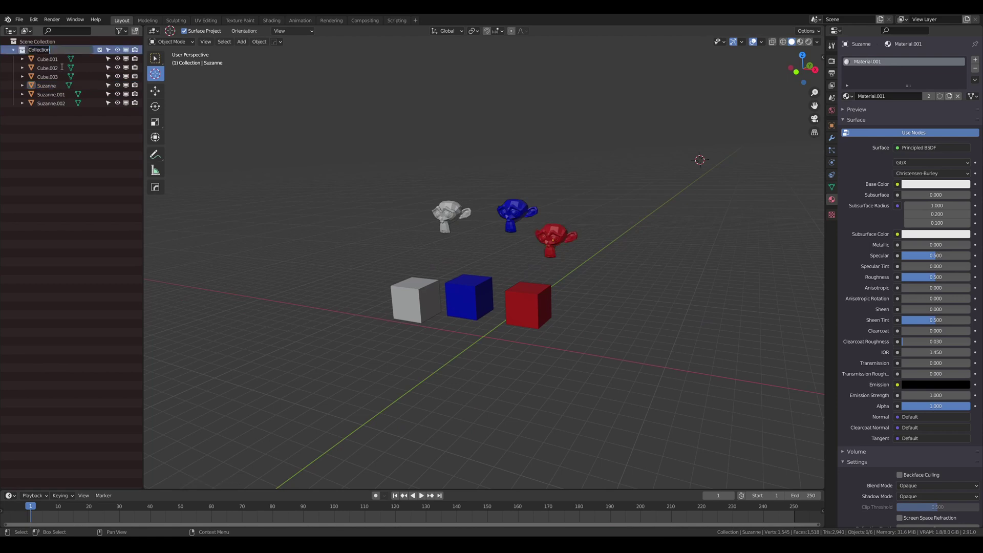
type("cubes")
key("Return")
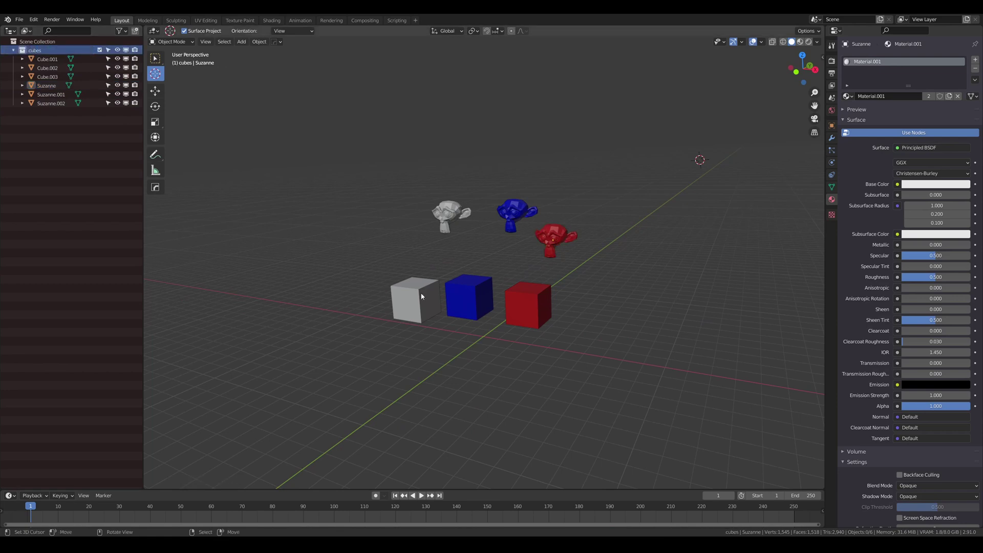
Create a collection named monkeys directly under the Scene Collection and move the three monkey heads into it.
right_click(39, 164)
left_click(48, 166)
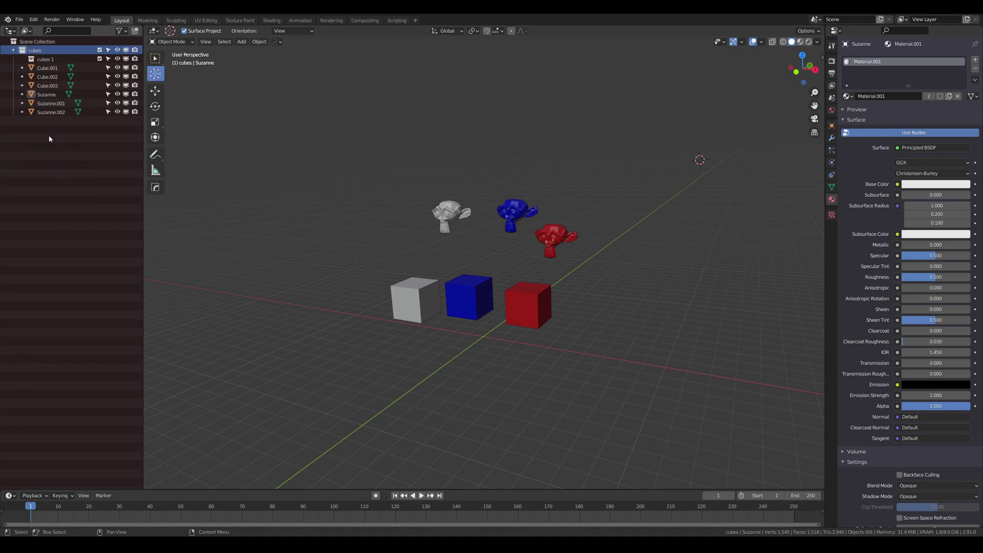
left_click(54, 59)
left_click_drag(54, 60, 50, 176)
double_click(35, 112)
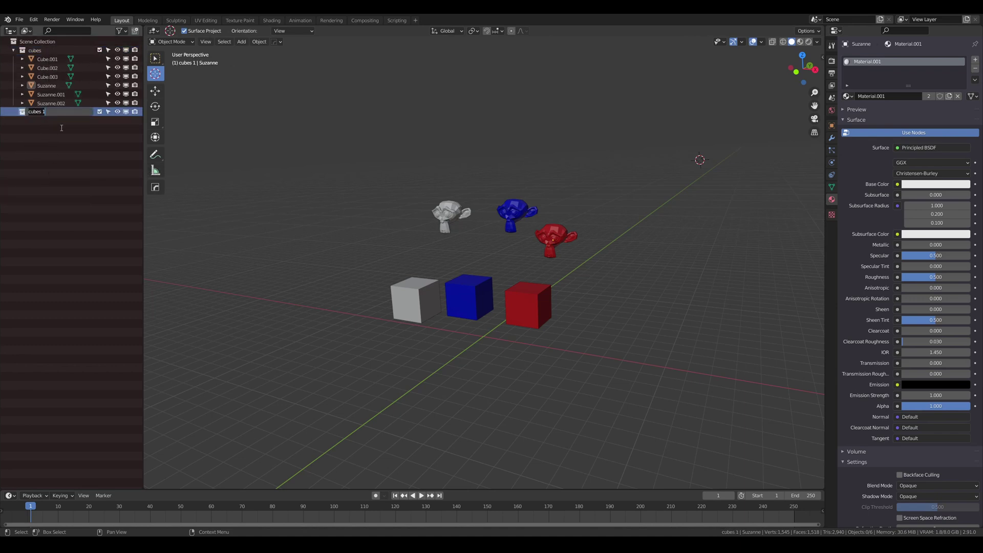
type("monkeys")
key("Return")
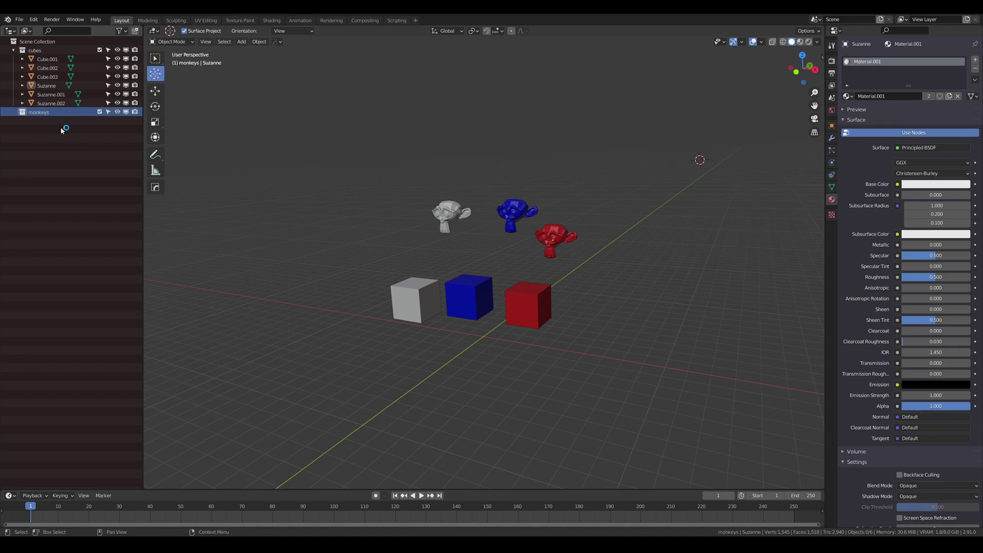
left_click_drag(68, 82, 45, 113)
Create another collection directly under the Scene Collection and name it blue.
right_click(50, 187)
left_click(36, 179)
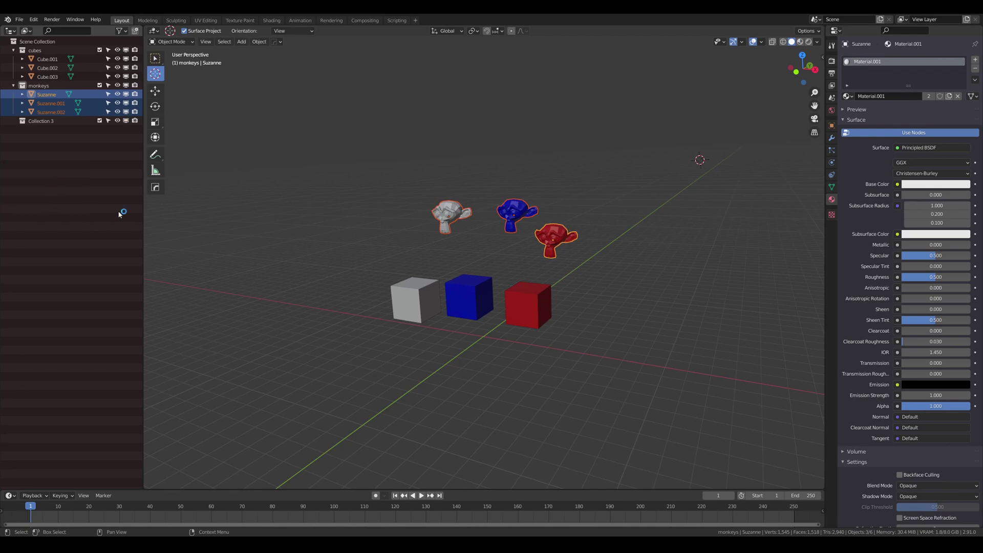
left_click(57, 146)
left_click(45, 123)
double_click(42, 121)
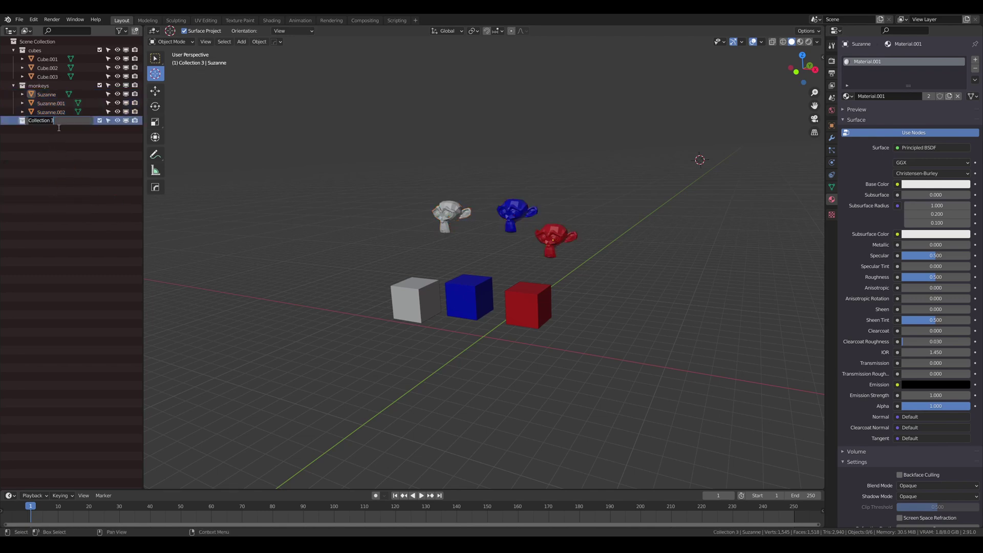
type("blue")
key("Return")
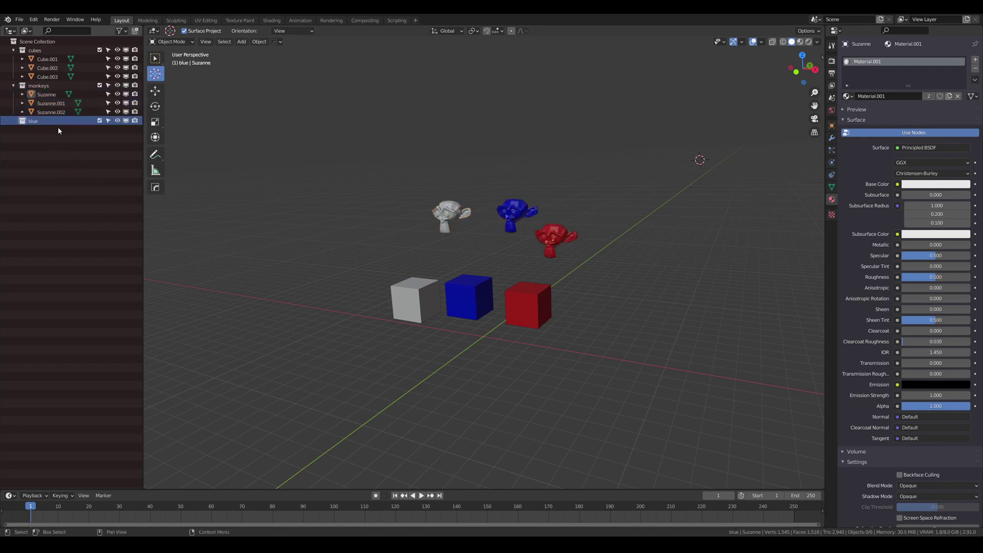
Add the blue monkey to the blue collection through its object properties, keeping it in monkeys as well.
middle_click_drag(533, 222, 542, 222)
right_click(514, 217)
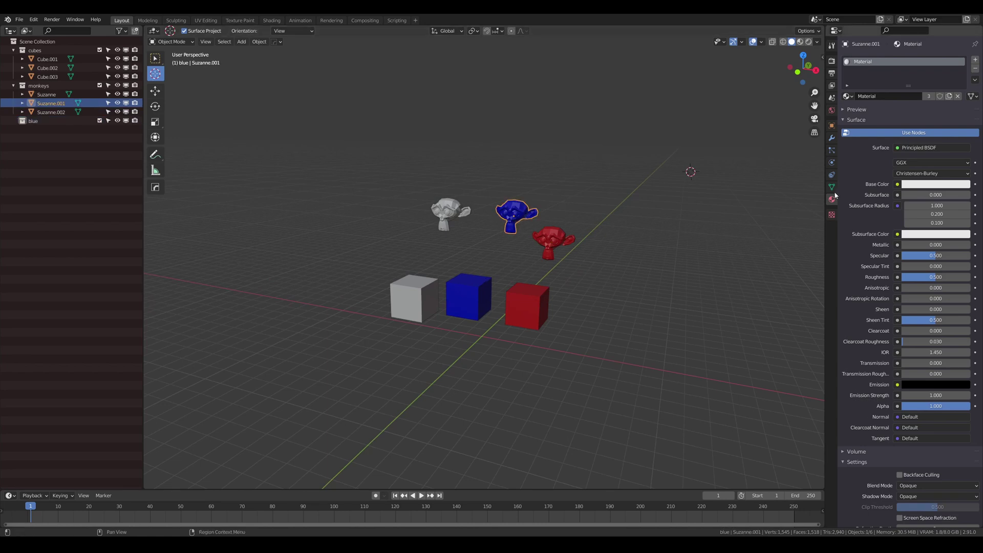
left_click(832, 126)
left_click(865, 205)
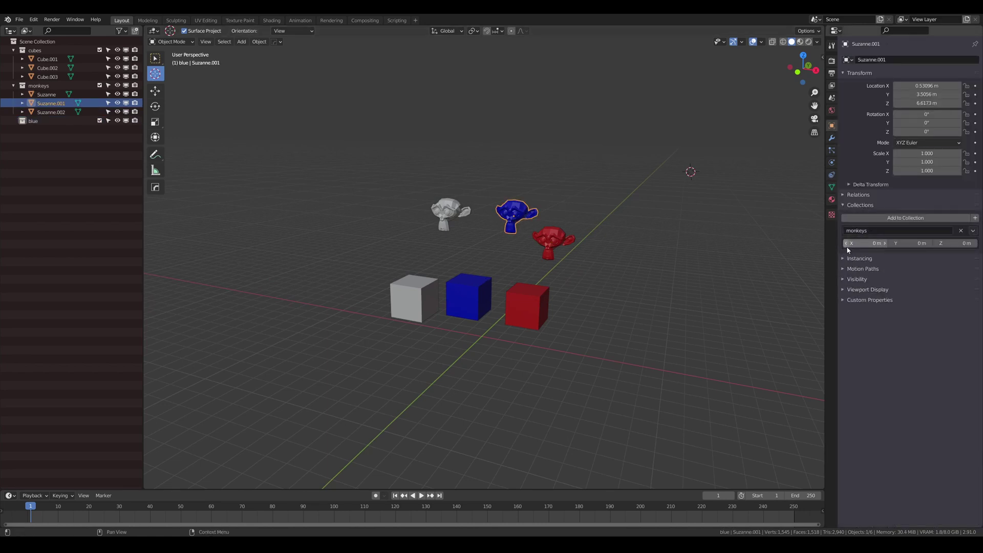
left_click(877, 218)
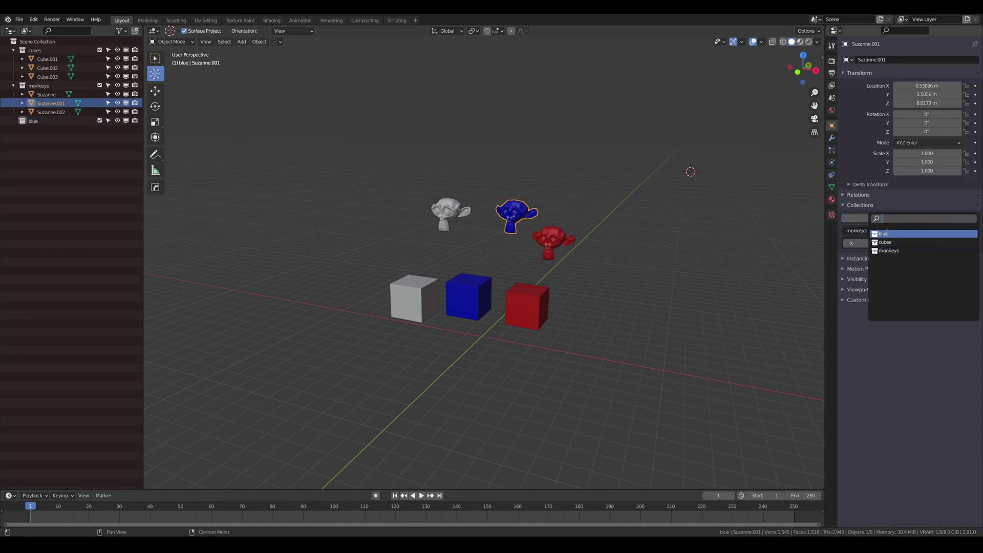
left_click(884, 234)
Add the blue cube to the blue collection while keeping it in cubes.
middle_click_drag(453, 202, 440, 207)
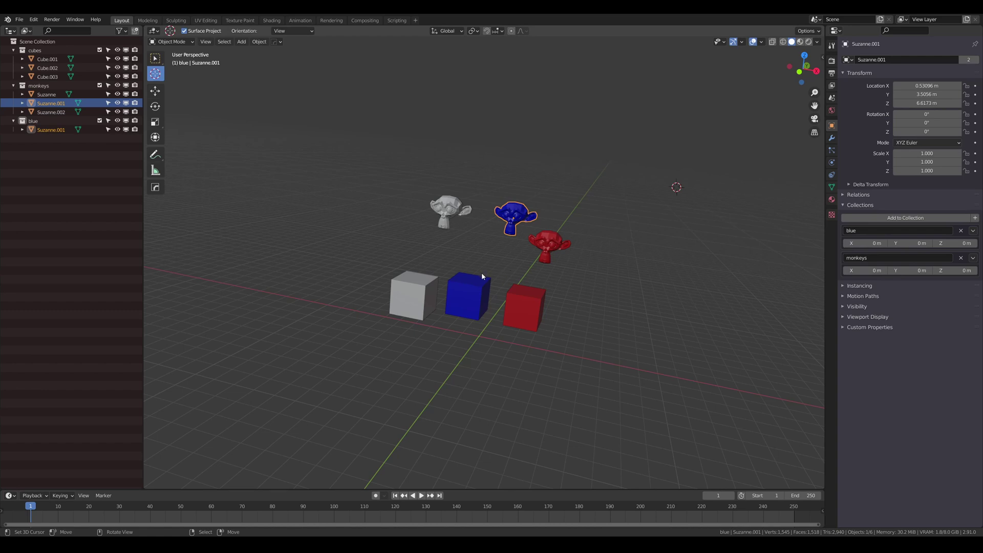
left_click(478, 291)
left_click(905, 217)
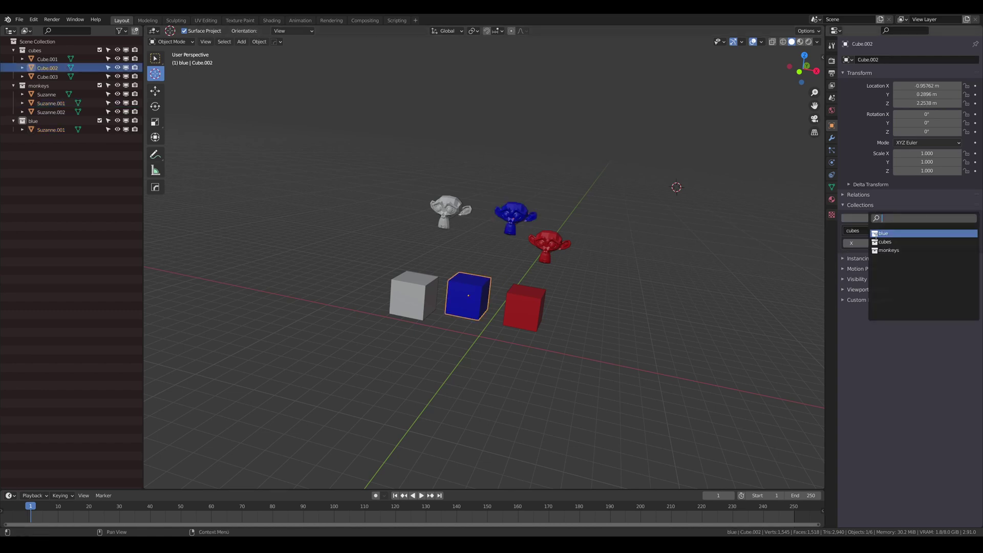
left_click(885, 249)
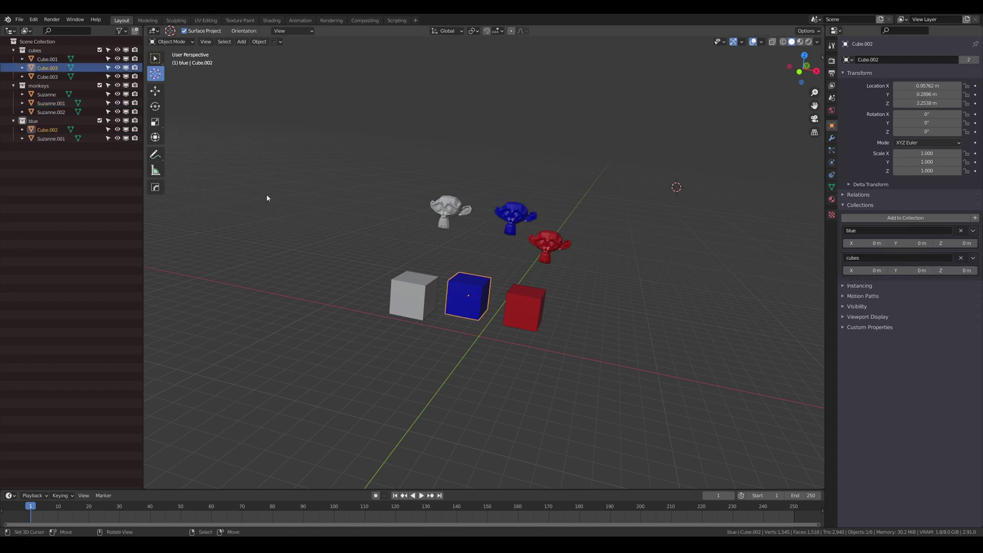
Create a further collection under the Scene Collection and name it red.
right_click(547, 248)
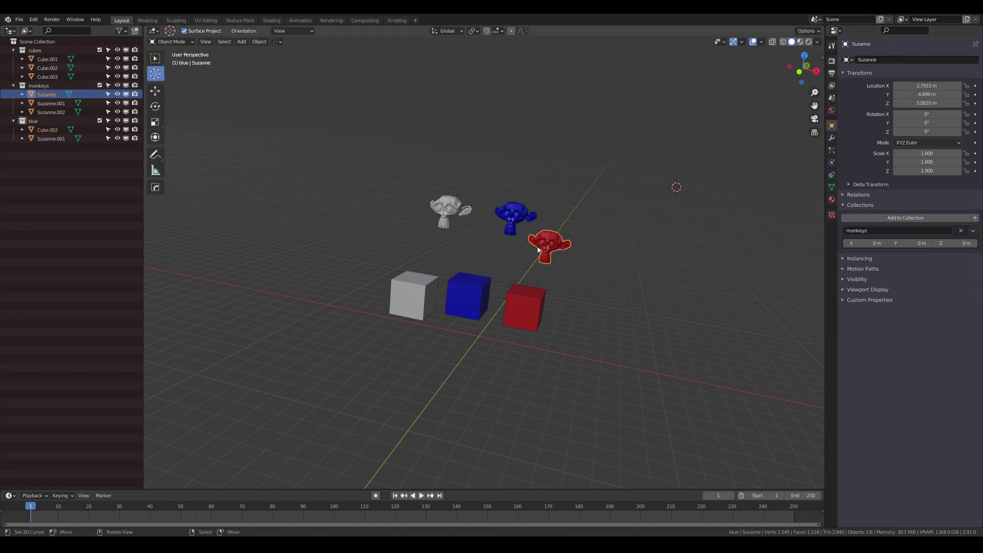
right_click(72, 193)
left_click(75, 193)
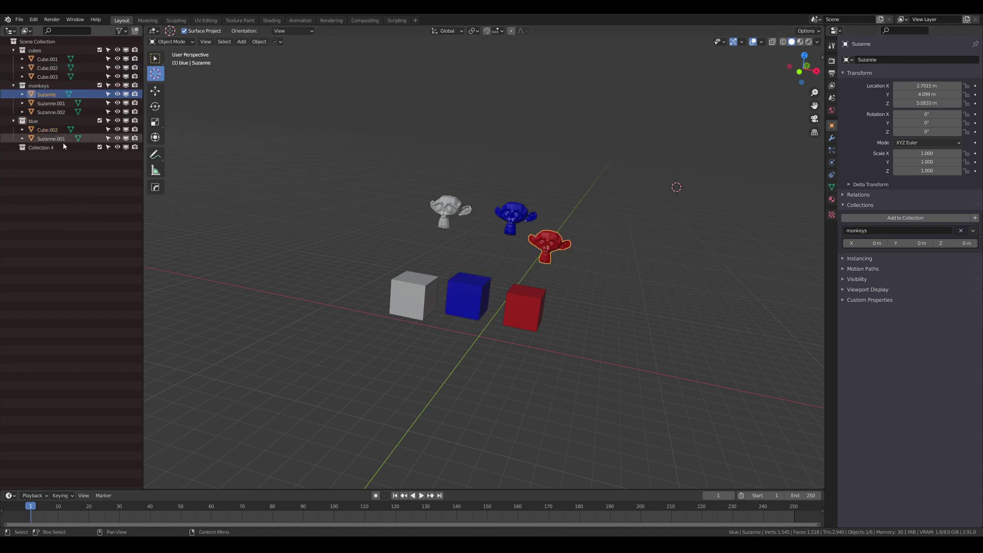
double_click(38, 147)
type("red")
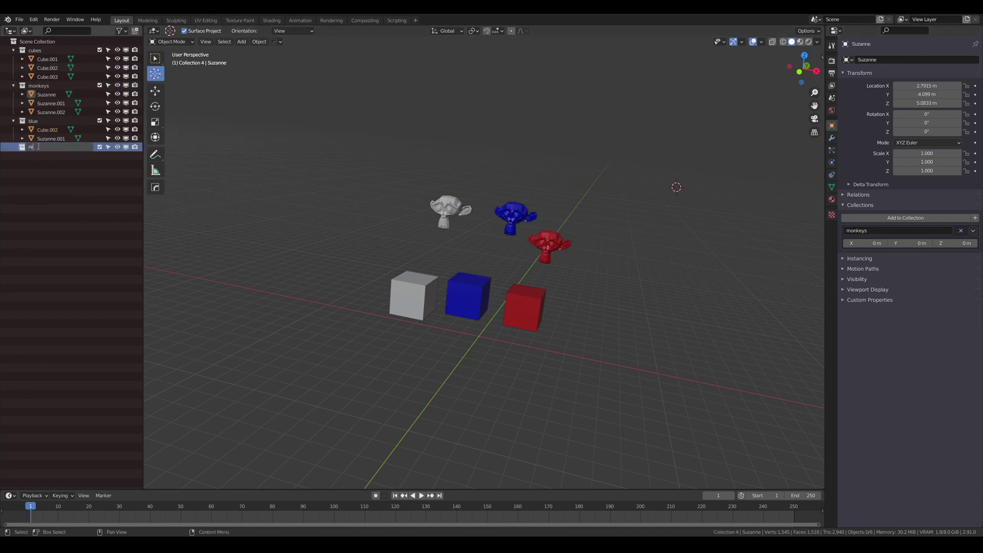
key("Return")
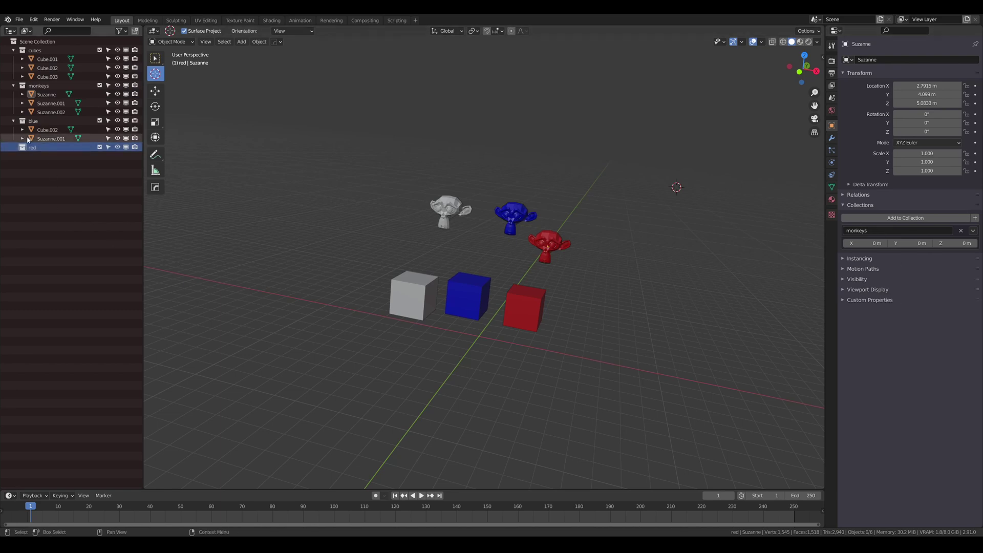
Add the red monkey and the red cube to the red collection, keeping their existing collection memberships.
left_click(538, 243)
left_click(880, 218)
left_click(883, 258)
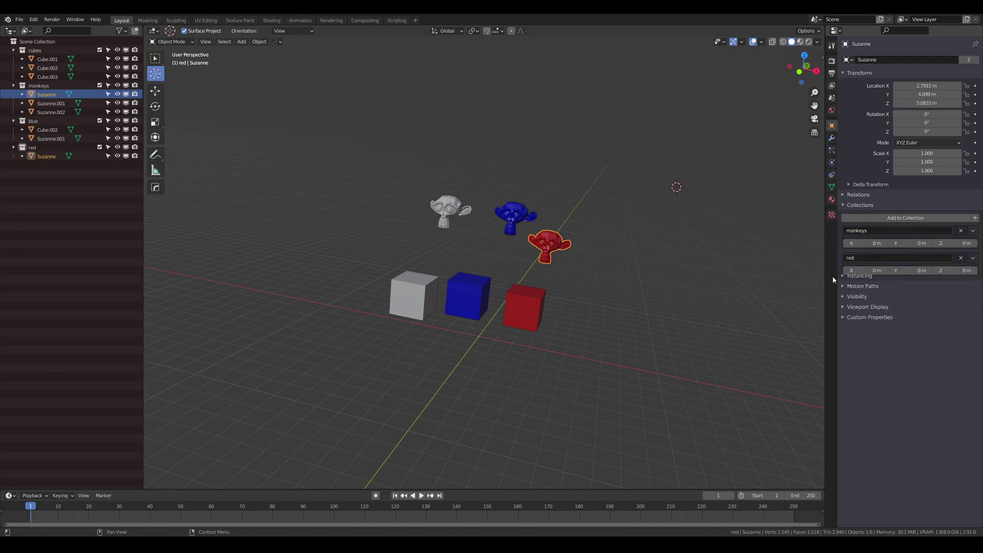
left_click(520, 309)
left_click(879, 220)
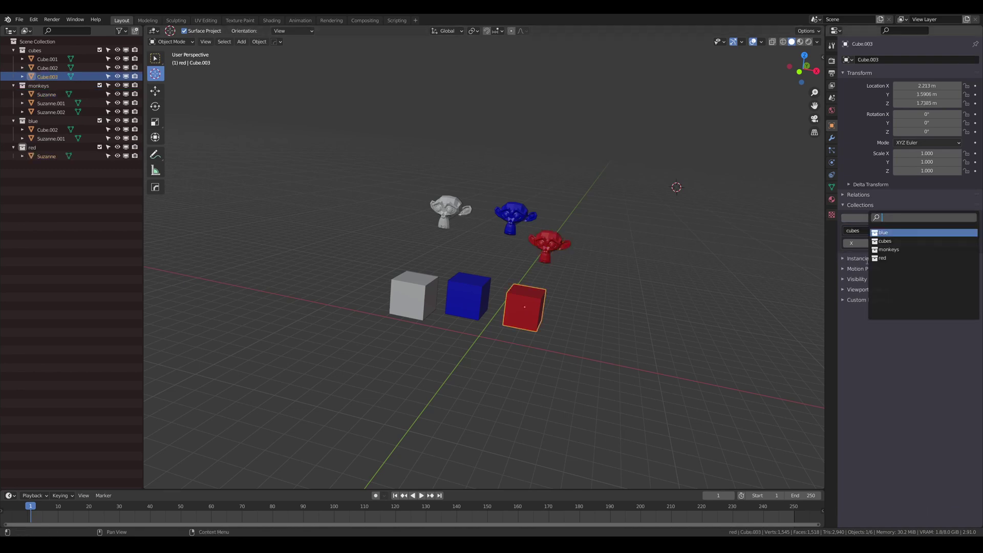
left_click(883, 258)
Select all objects in the red collection with Select Objects.
middle_click_drag(672, 329, 639, 327)
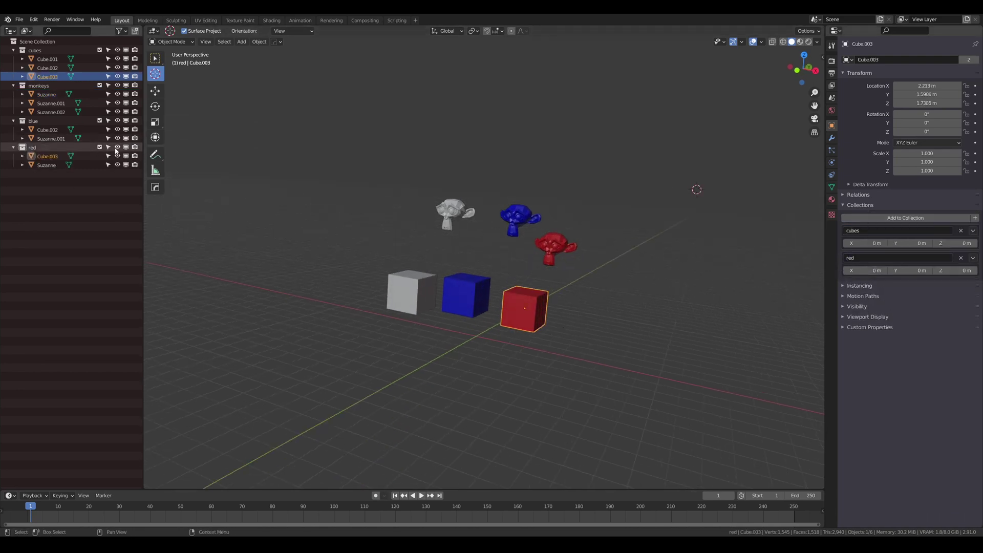
left_click(43, 148)
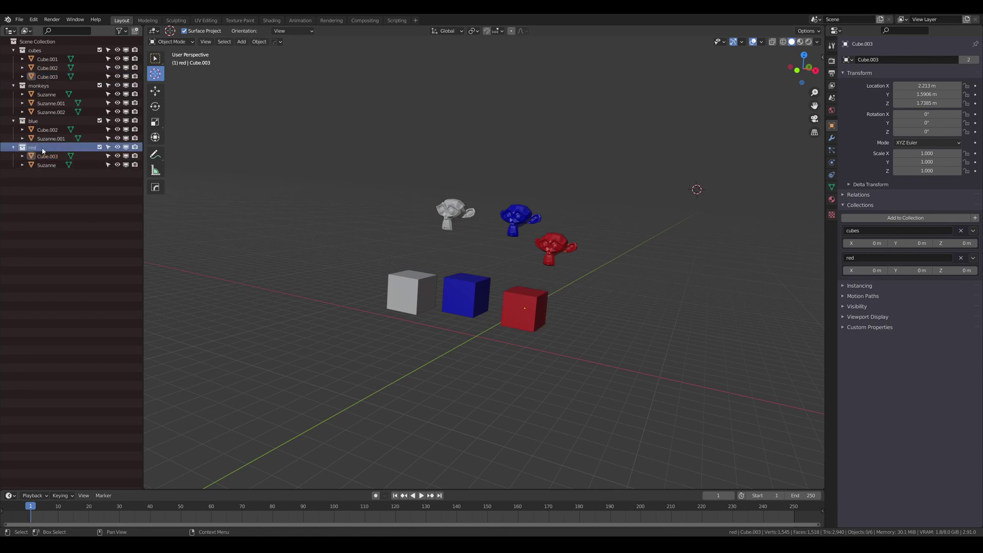
right_click(46, 148)
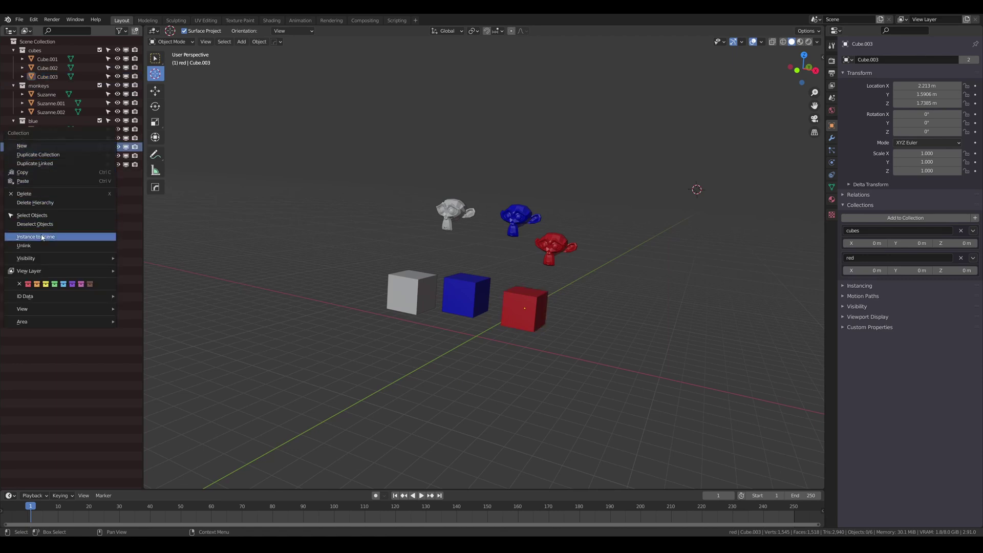
left_click(41, 215)
middle_click_drag(579, 241, 550, 242)
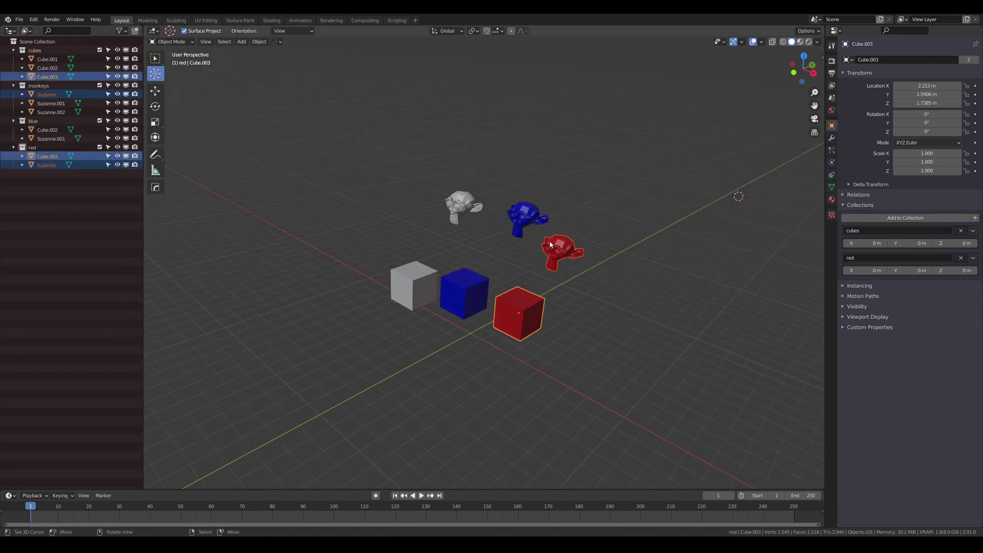
Select all objects in the monkeys collection with Select Objects.
right_click(30, 121)
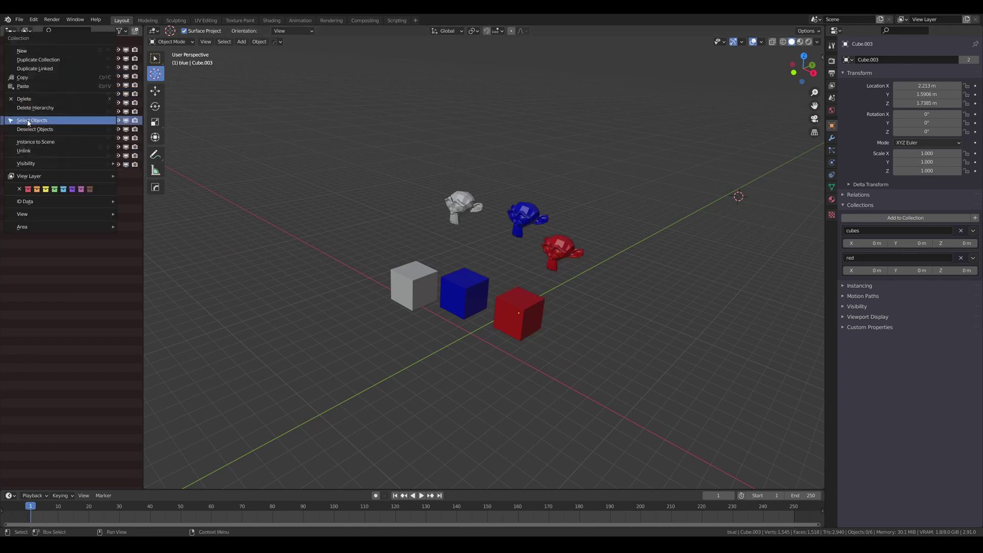
key("Escape")
left_click(46, 92)
left_click(39, 87)
right_click(40, 87)
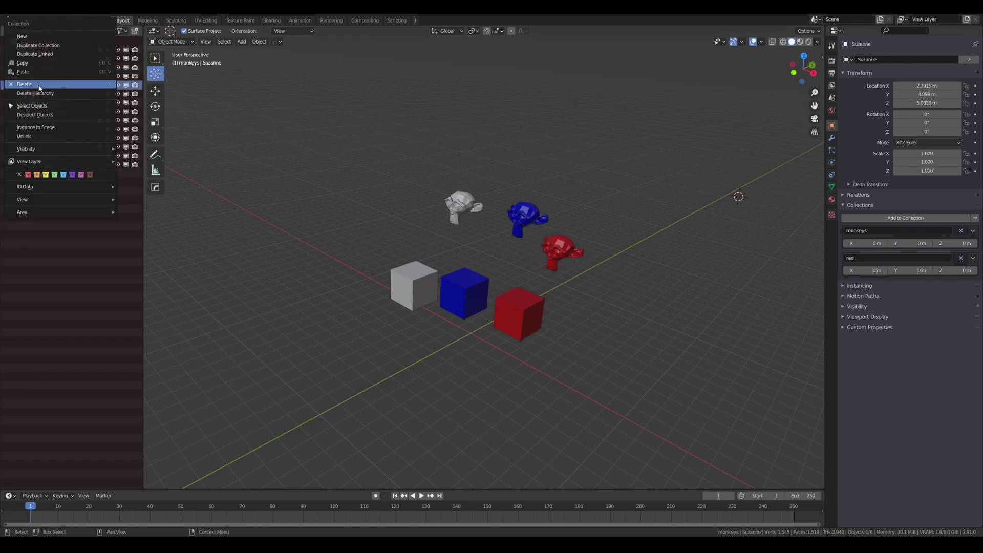
left_click(38, 106)
middle_click_drag(542, 302, 573, 314)
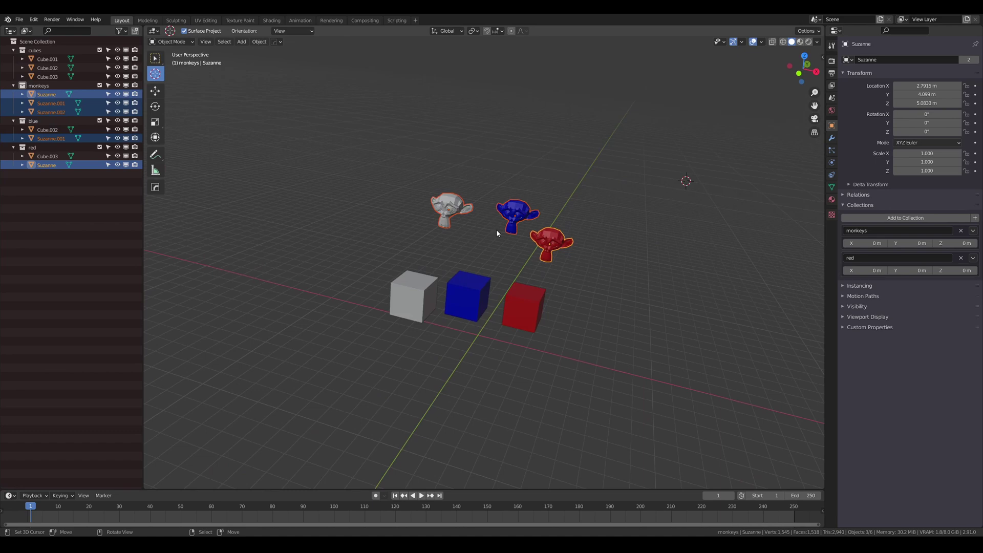
middle_click_drag(526, 289, 522, 290)
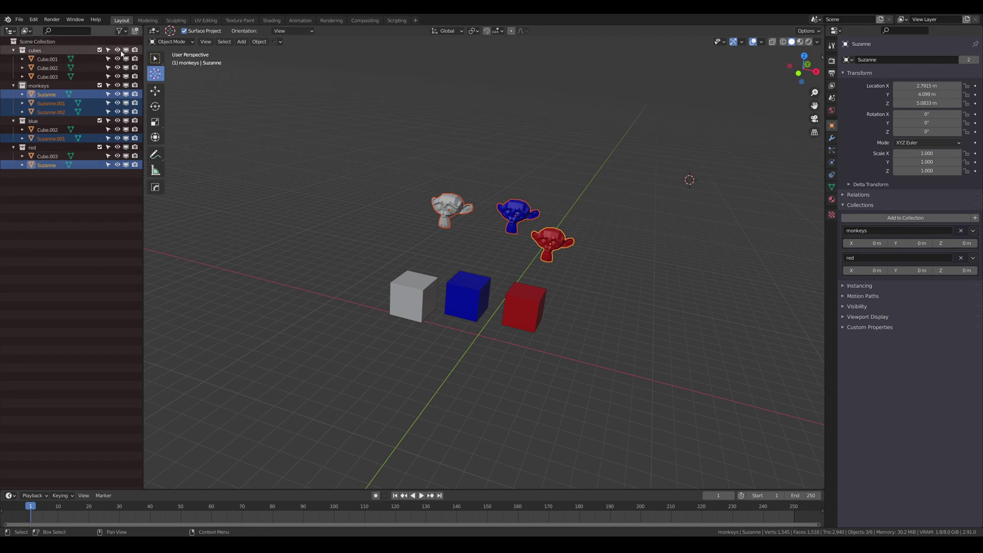
Turn viewport selectability off for all collections and objects and restore it, toggling Cube.003 individually as well.
left_click_drag(108, 50, 106, 167)
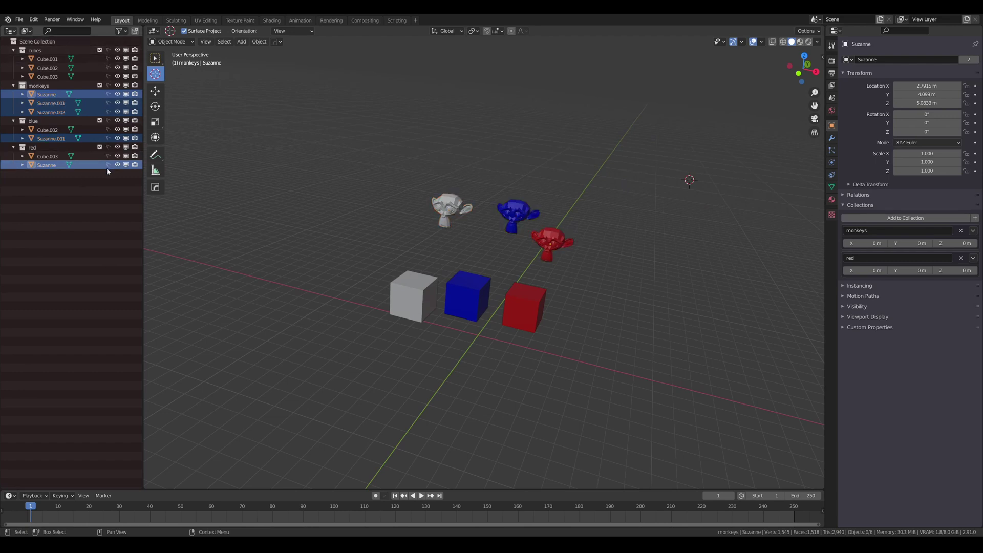
left_click(108, 51)
left_click(108, 86)
left_click(108, 122)
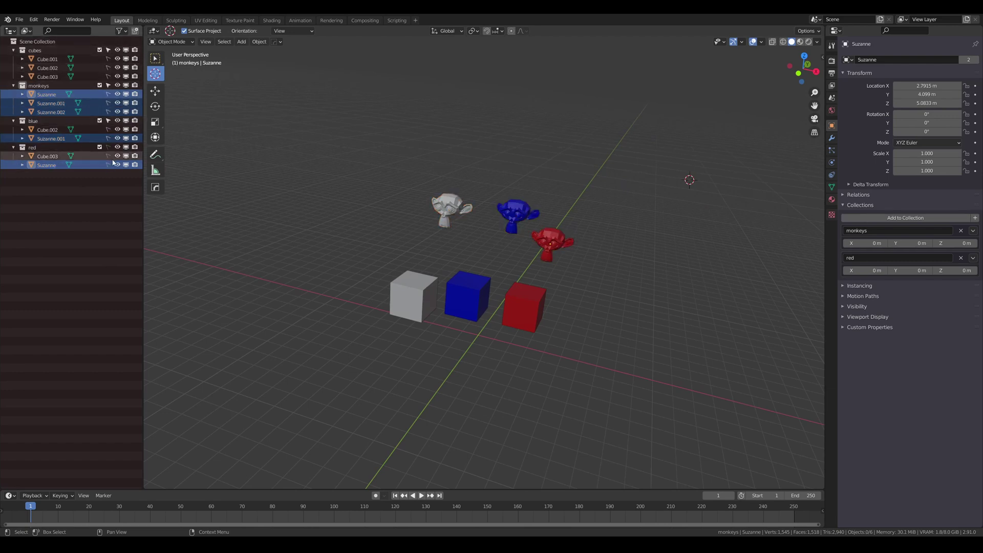
left_click(109, 148)
left_click_drag(108, 59, 108, 113)
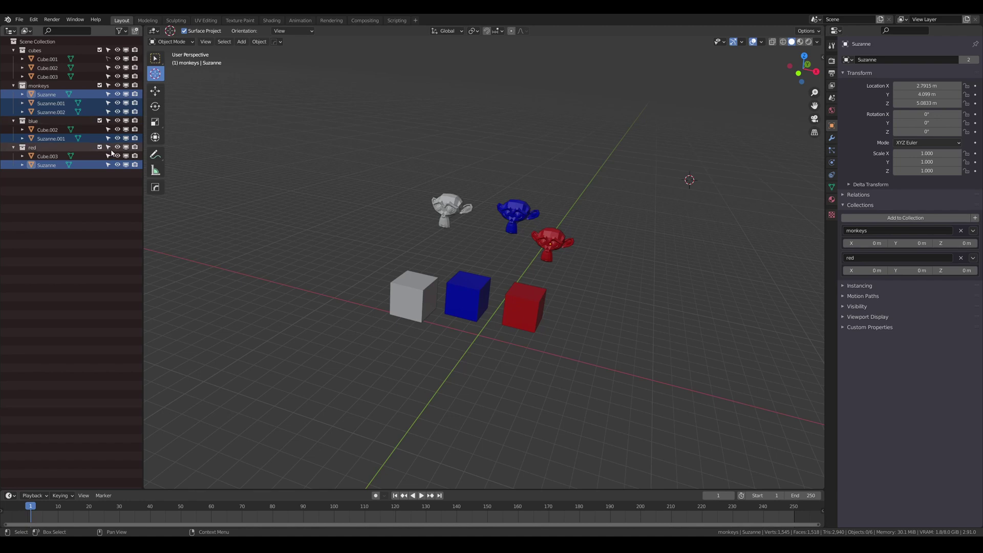
left_click(108, 77)
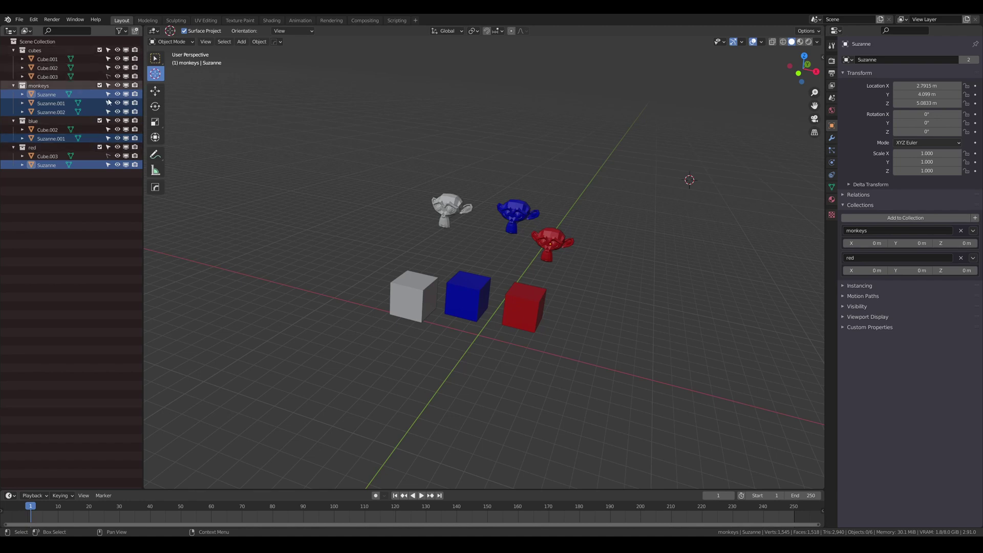
left_click(108, 76)
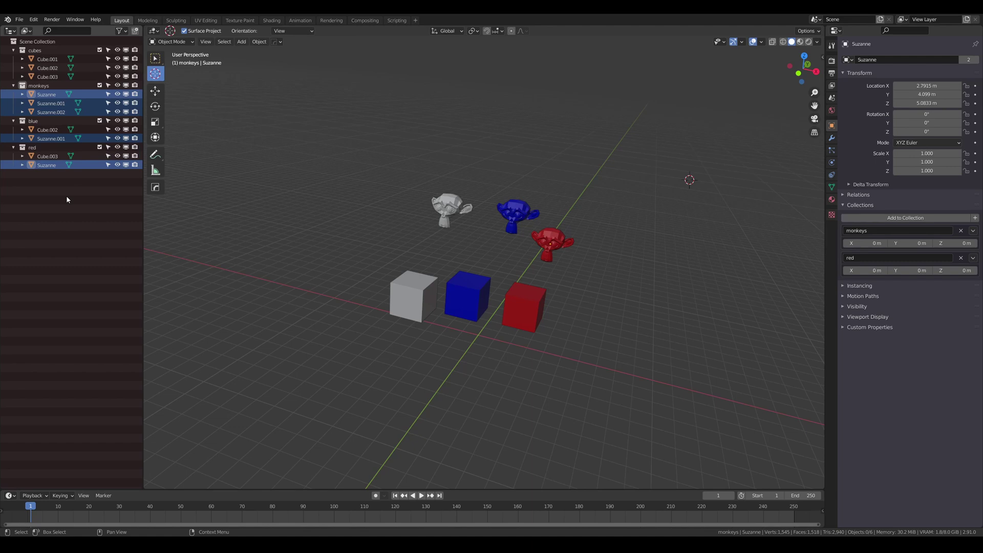
Widen the Outliner slightly and show the physics properties of the active monkey.
left_click_drag(144, 190, 157, 189)
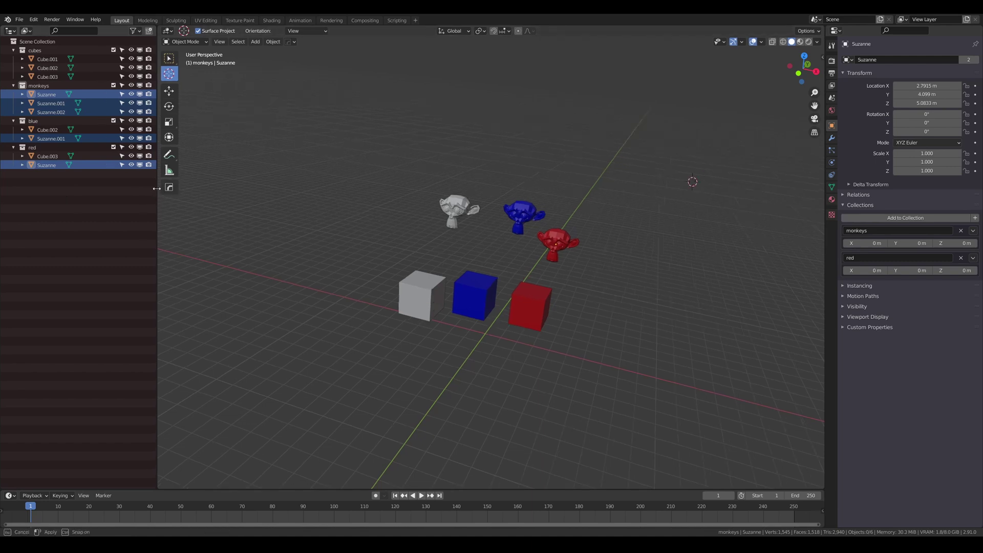
middle_click_drag(389, 230, 387, 234)
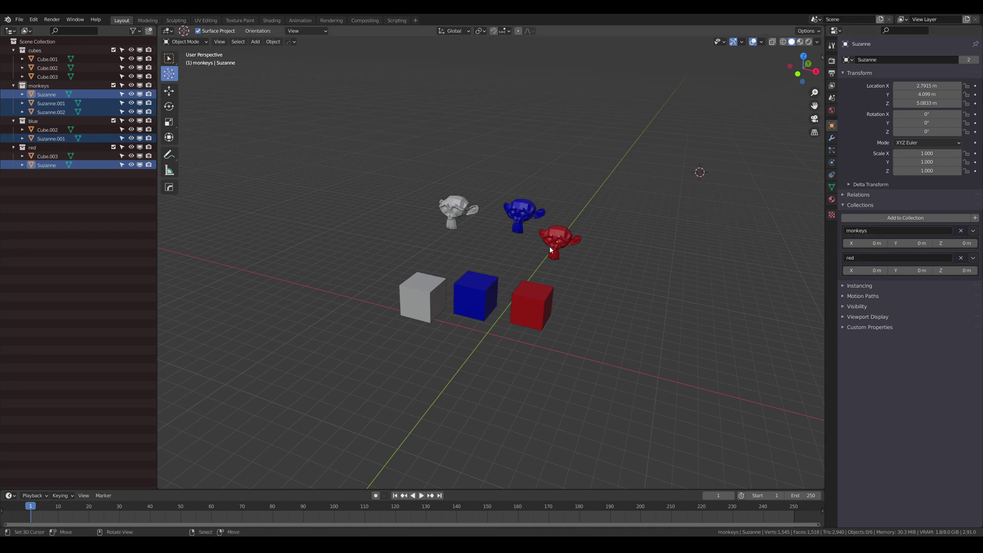
middle_click_drag(560, 260, 556, 263)
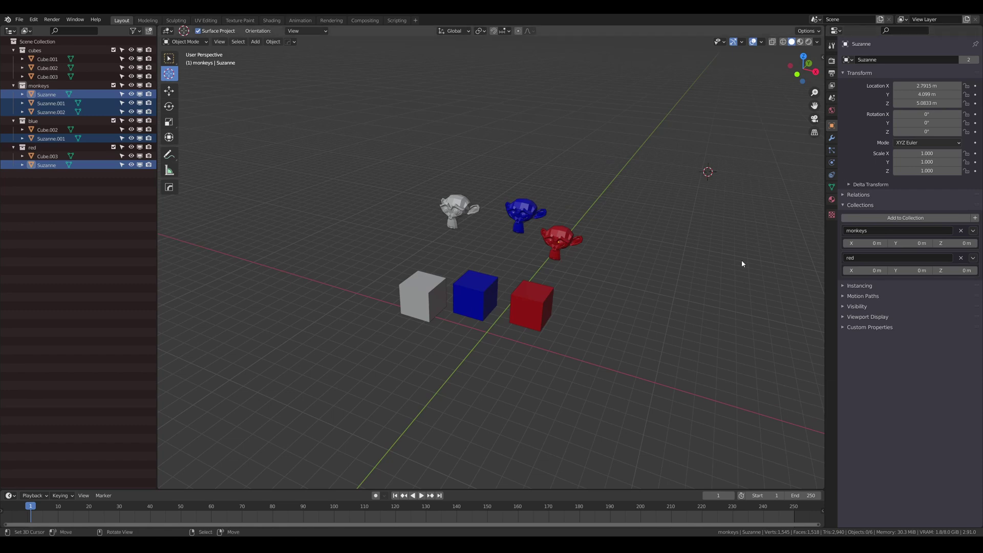
left_click(832, 164)
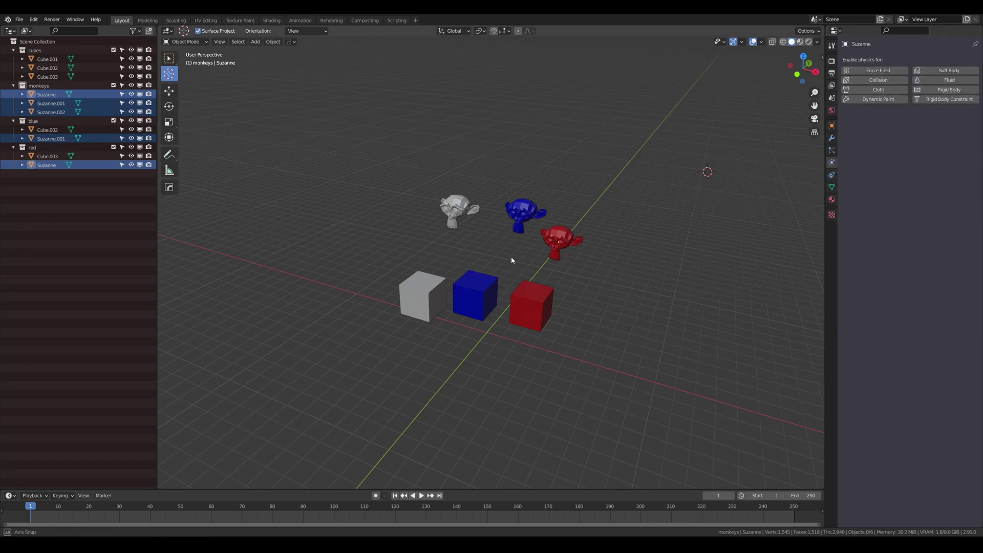
middle_click_drag(511, 256, 539, 242)
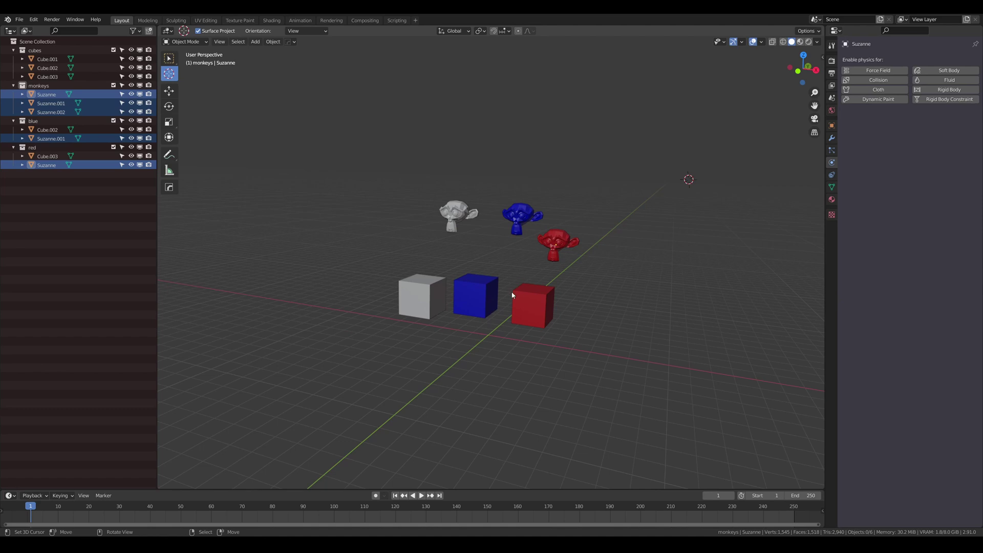
mouse_move(536, 246)
middle_mouse_down()
mouse_move(548, 235)
mouse_move(529, 251)
middle_mouse_up()
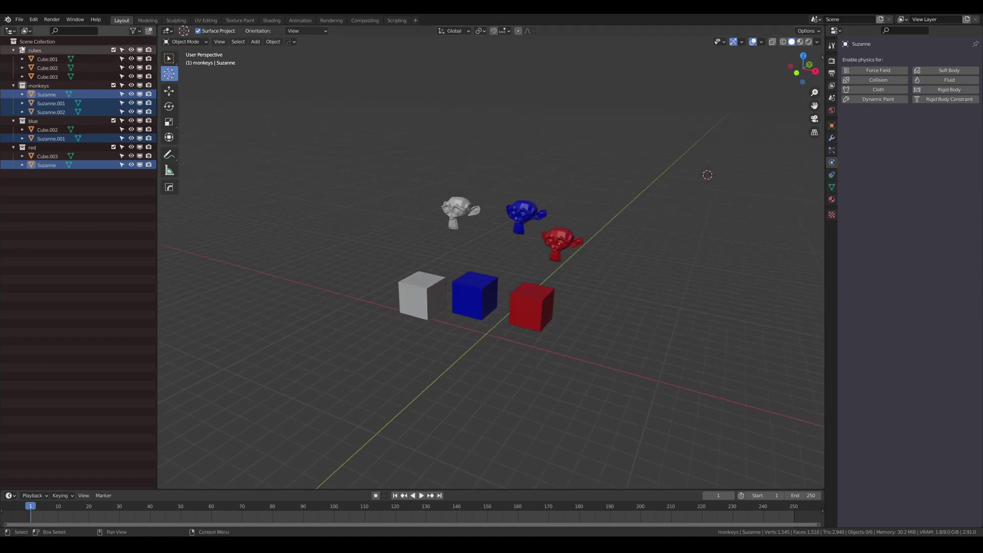
middle_click_drag(533, 269, 516, 262)
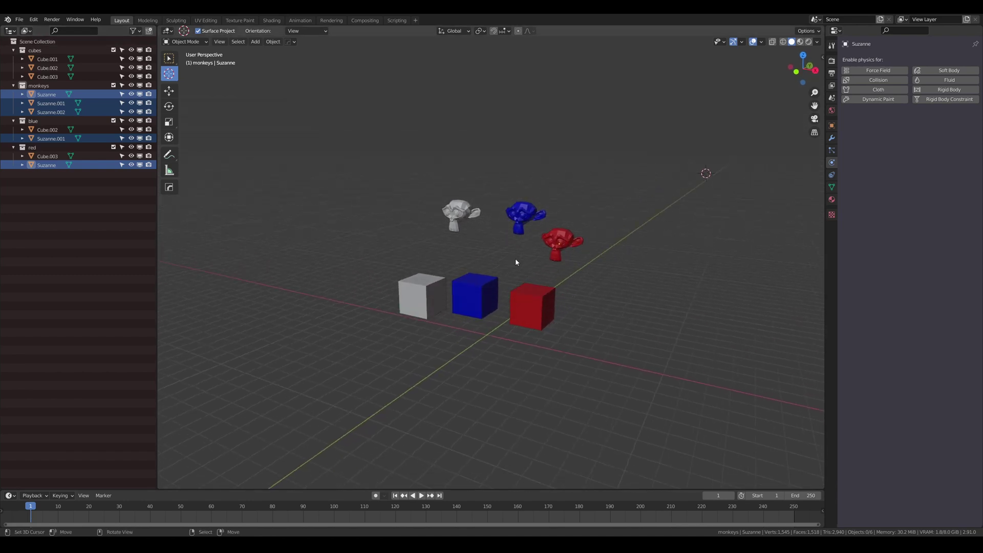
Add a plain-axes Empty to the monkeys collection and clear its location so it sits at the world origin.
left_click(39, 87)
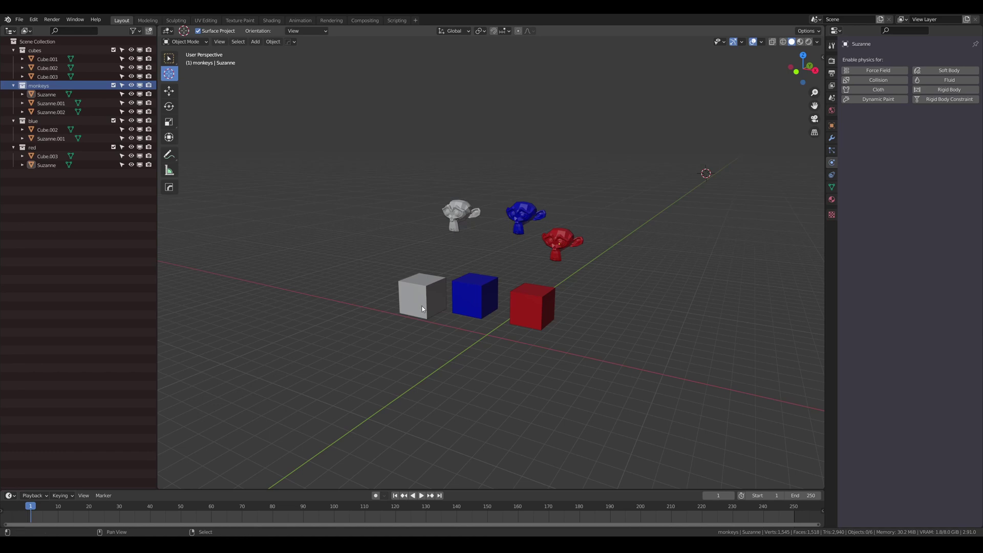
key("shift+a")
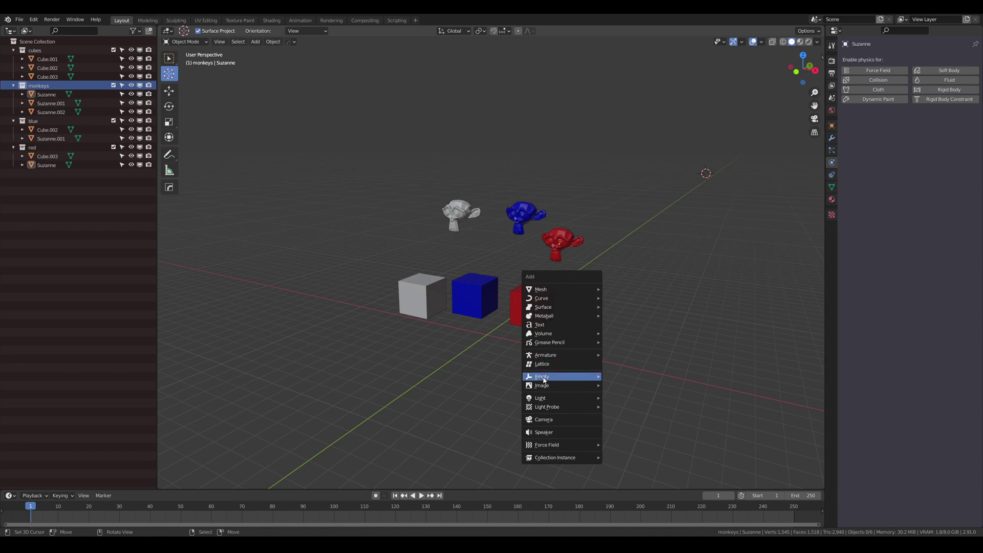
mouse_move(563, 377)
left_click(622, 377)
key("g")
left_click(471, 348)
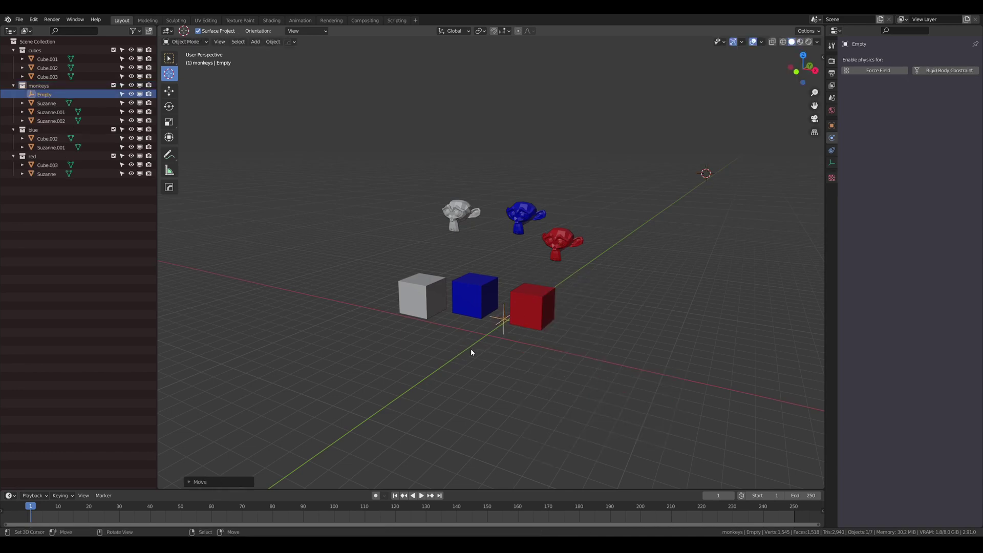
key("alt+g")
middle_click_drag(490, 349, 484, 315)
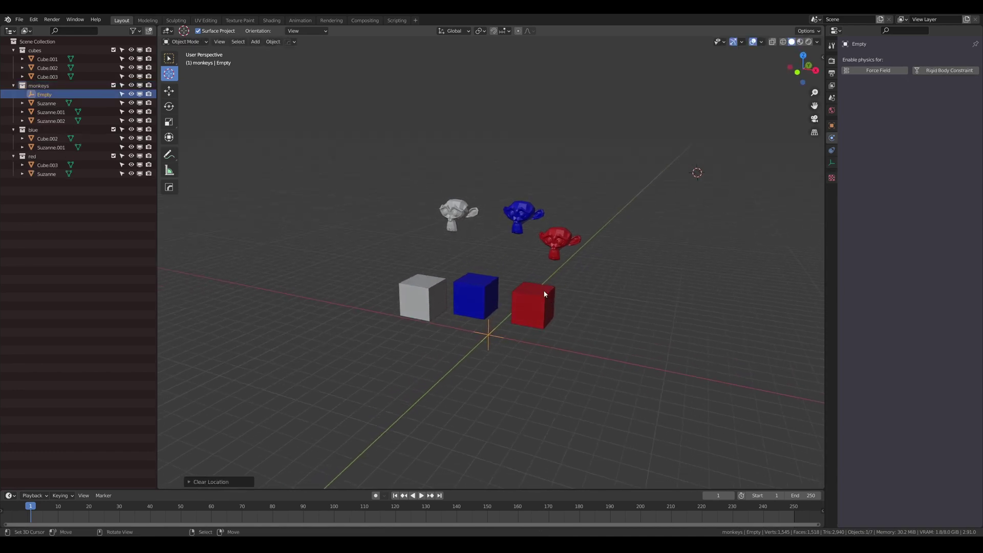
Parent all three cubes and all three monkeys to the Empty.
left_click(475, 296)
left_click(422, 296, "shift")
left_click(532, 305, "shift")
left_click(516, 225, "shift")
left_click(457, 214, "shift")
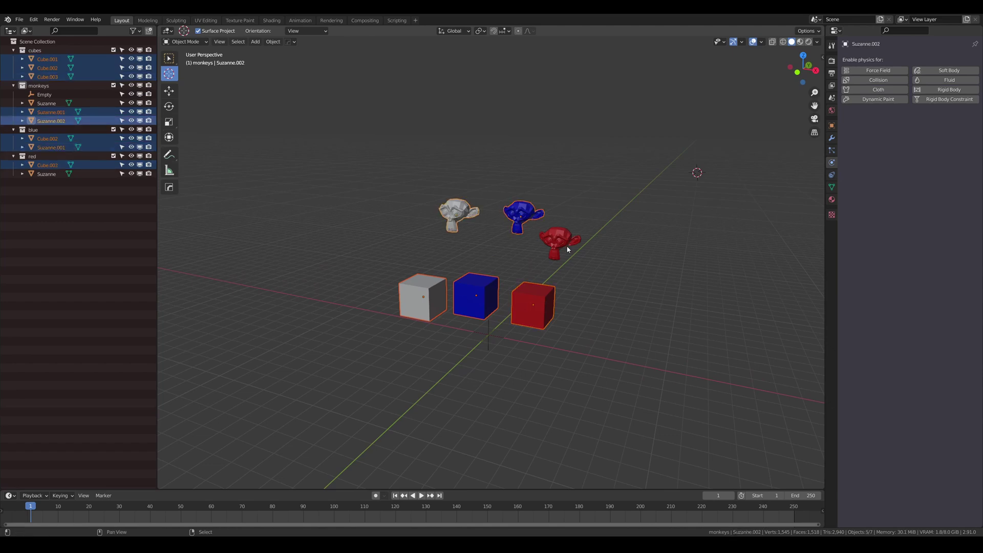
left_click(561, 243, "shift")
left_click(489, 333, "shift")
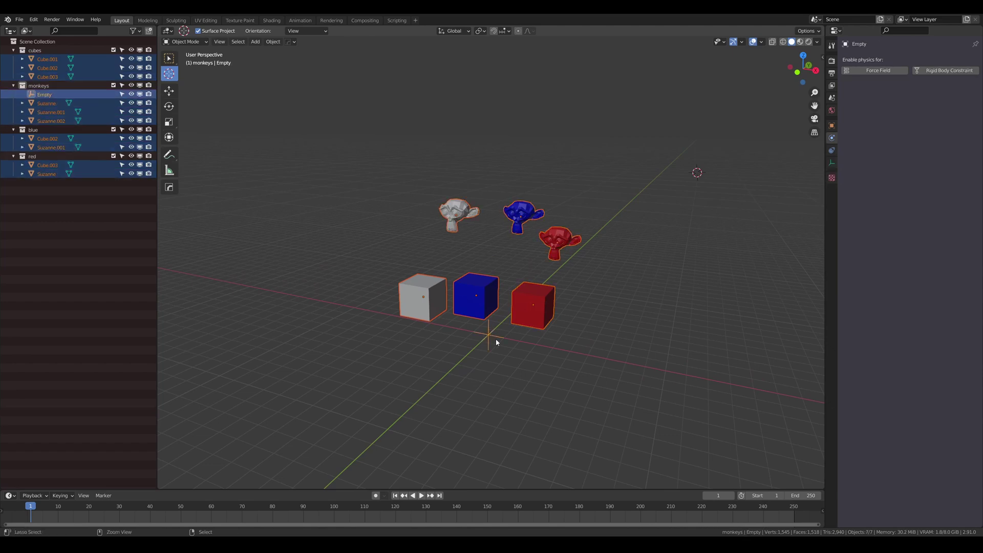
key("ctrl+p")
left_click(496, 340)
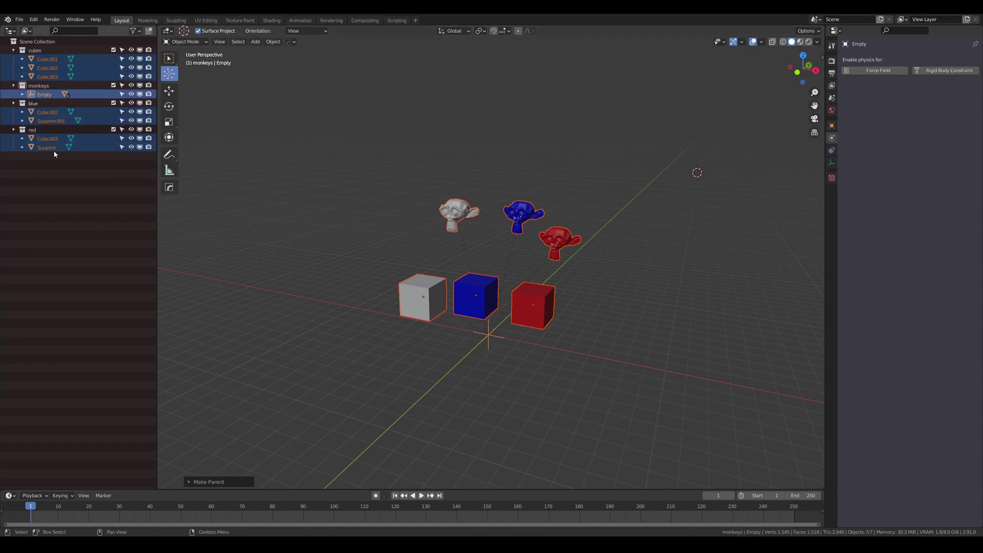
Move the Empty out of the monkeys collection into the Scene Collection and collapse the cubes, monkeys, blue and red collections.
left_click(48, 96)
left_click_drag(40, 95, 113, 204)
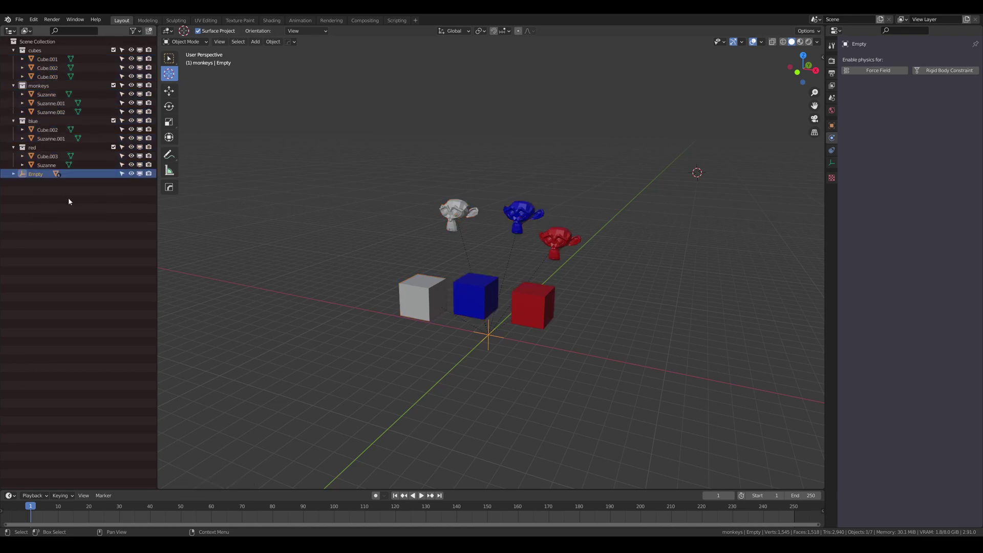
left_click(13, 51)
left_click(13, 59)
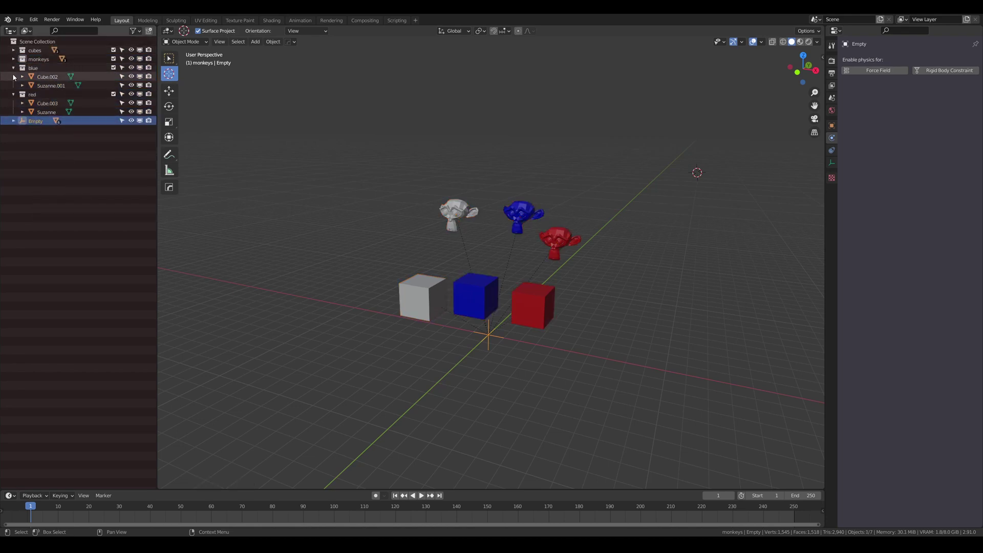
left_click(13, 68)
left_click(13, 77)
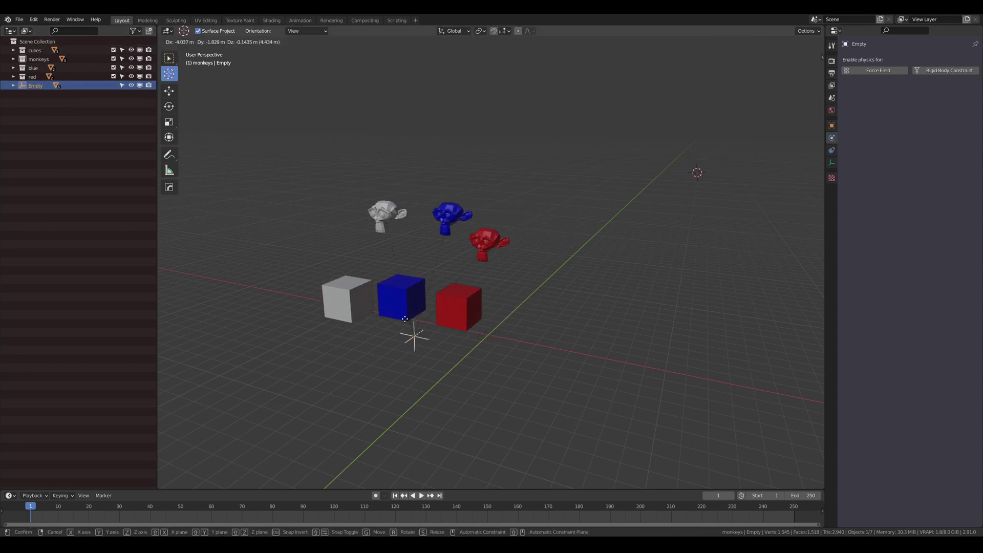
Try moving the Empty together with its parented cubes and monkeys, and undo the move.
right_click_drag(492, 339, 510, 336)
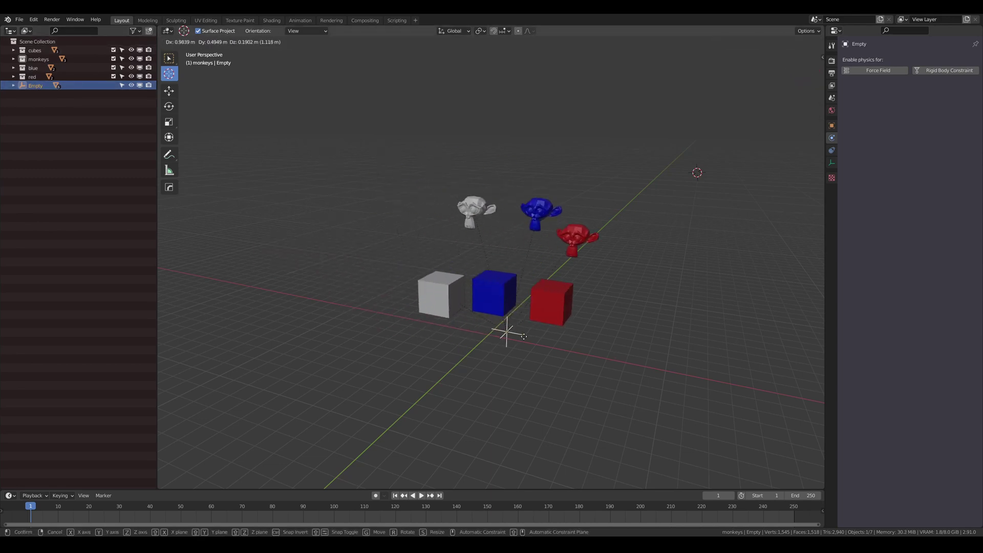
key("ctrl+z")
Move the white cube and the blue cube individually away from the Empty, and reselect the Empty.
right_click_drag(424, 297, 366, 292)
right_click_drag(468, 297, 409, 320)
right_click(544, 303)
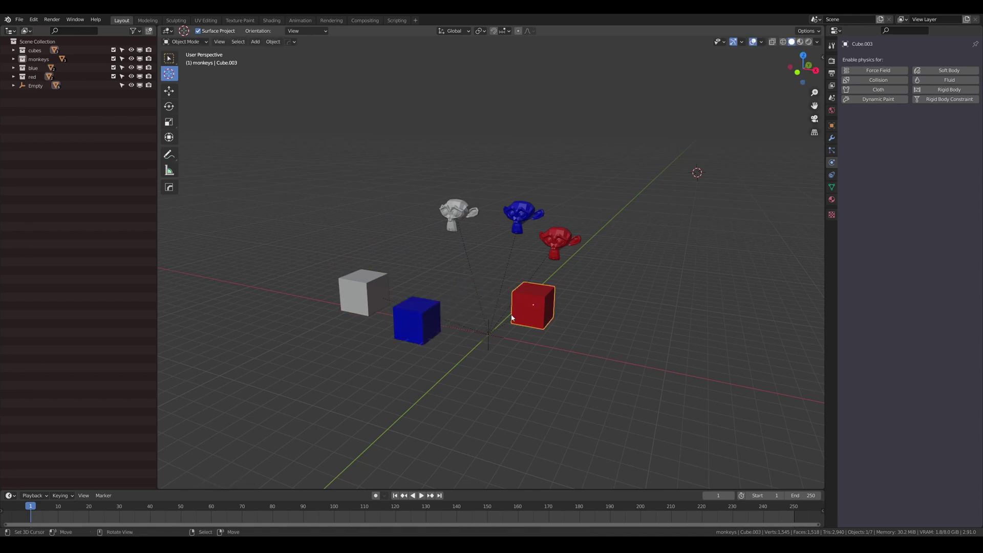
middle_click_drag(544, 306, 483, 288)
key("a")
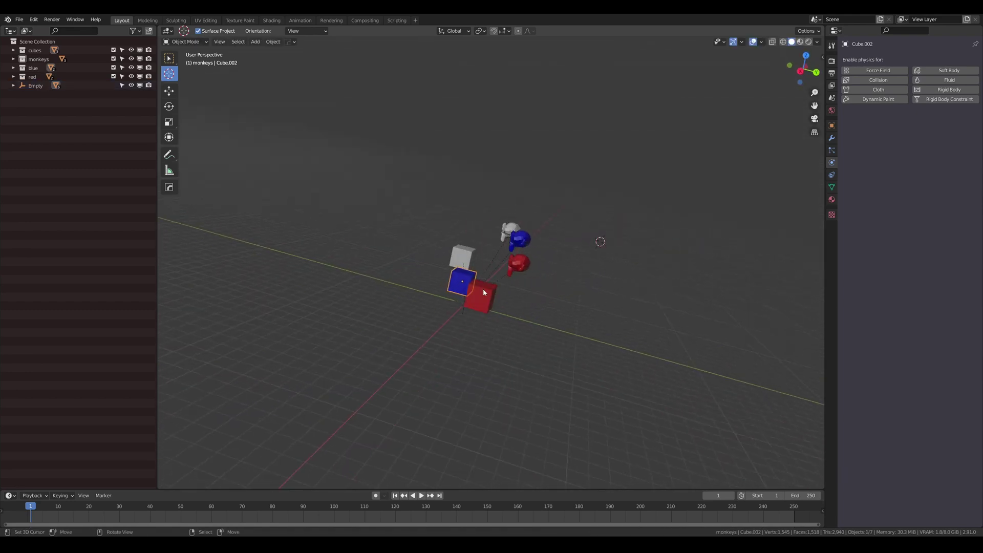
right_click_drag(462, 281, 423, 278)
middle_click_drag(393, 332, 542, 324)
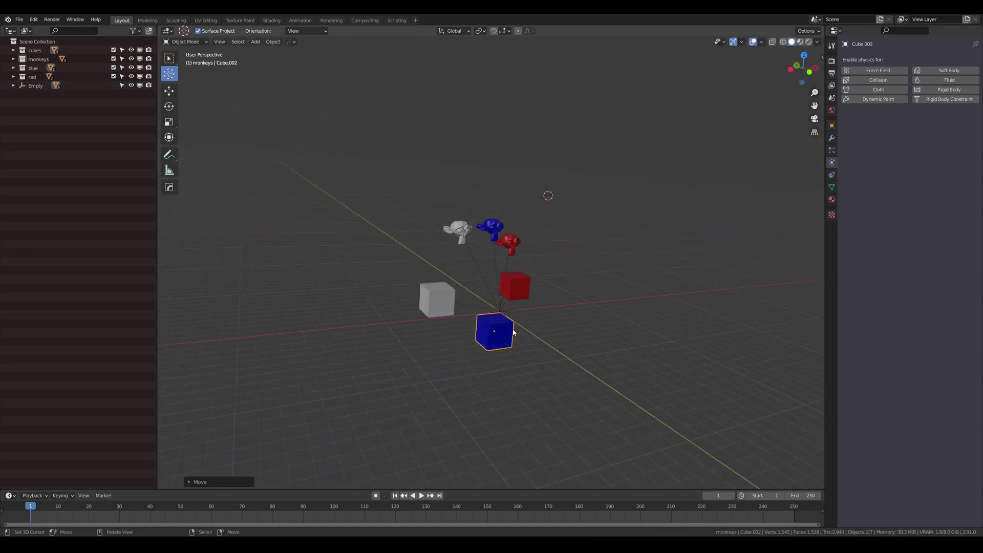
right_click_drag(514, 333, 581, 312)
middle_click_drag(609, 306, 494, 296)
mouse_move(473, 298)
right_mouse_down()
mouse_move(483, 296)
mouse_move(475, 305)
right_mouse_up()
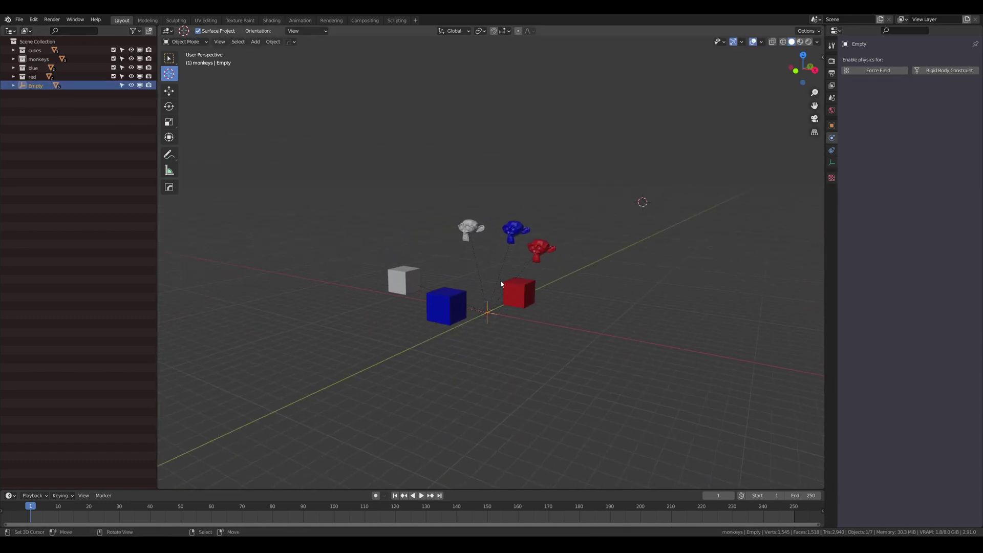
Move the red cube farther away from the Empty, on the side opposite the white and blue cubes.
scroll(476, 267, "up", 4)
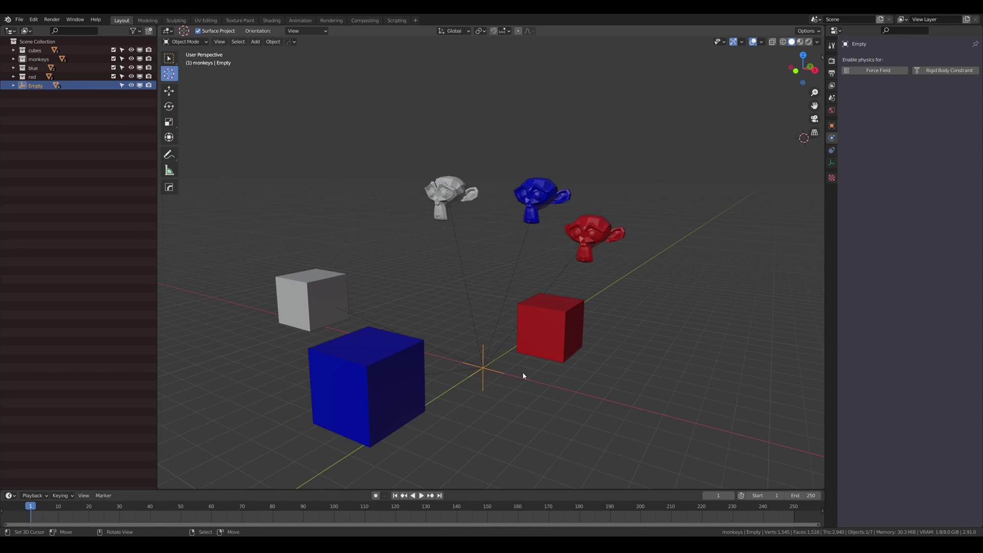
middle_click_drag(523, 376, 359, 275)
middle_click_drag(416, 353, 565, 352)
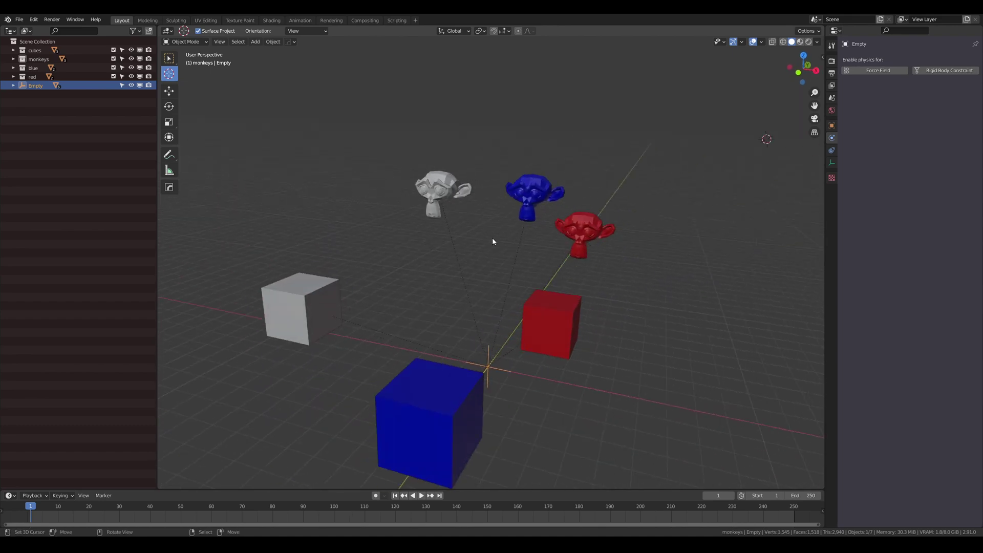
mouse_move(493, 242)
middle_mouse_down()
mouse_move(490, 278)
mouse_move(493, 230)
middle_mouse_up()
right_click_drag(556, 336, 627, 349)
middle_click_drag(569, 246, 523, 238)
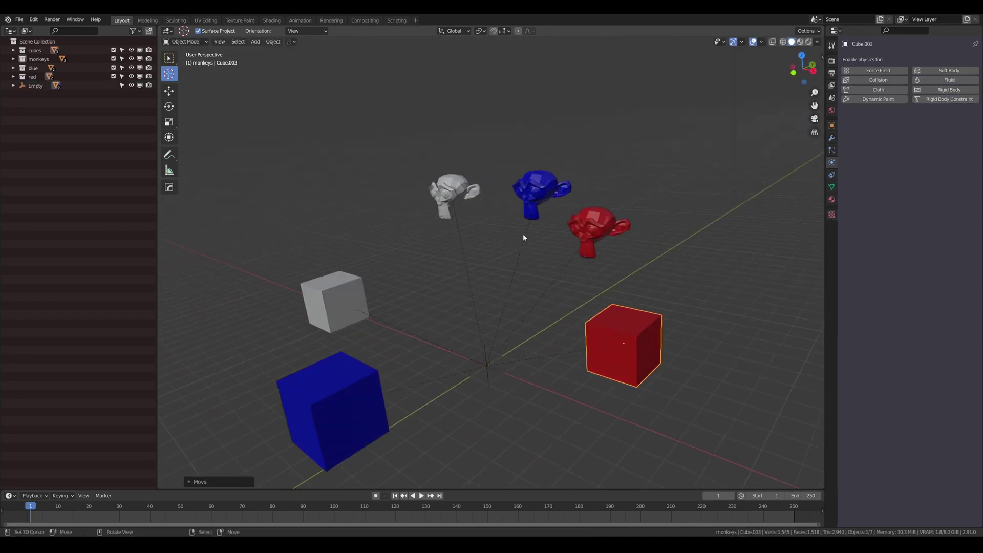
middle_click_drag(501, 324, 654, 149)
Turn off Relationship Lines in the viewport overlays.
left_click(761, 42)
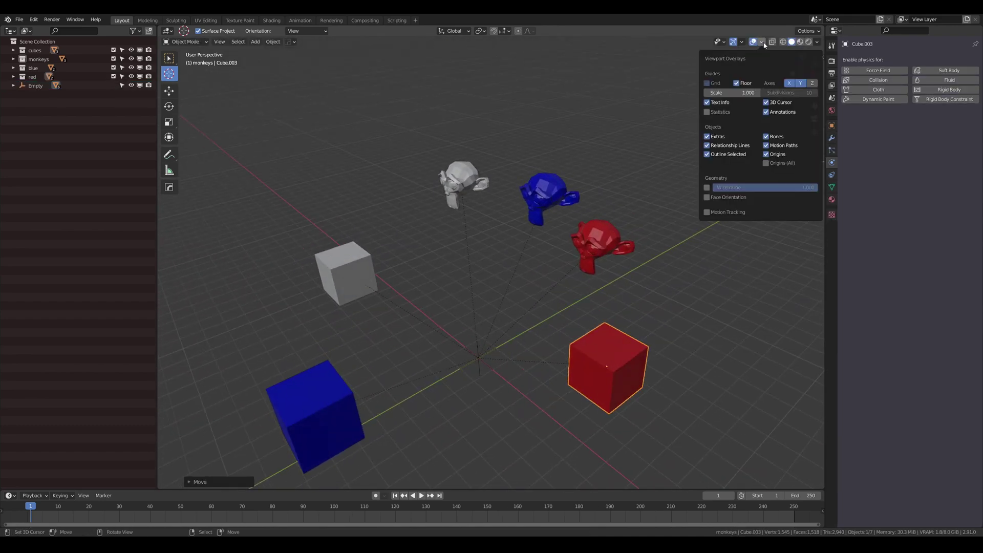
middle_click_drag(498, 235, 492, 205)
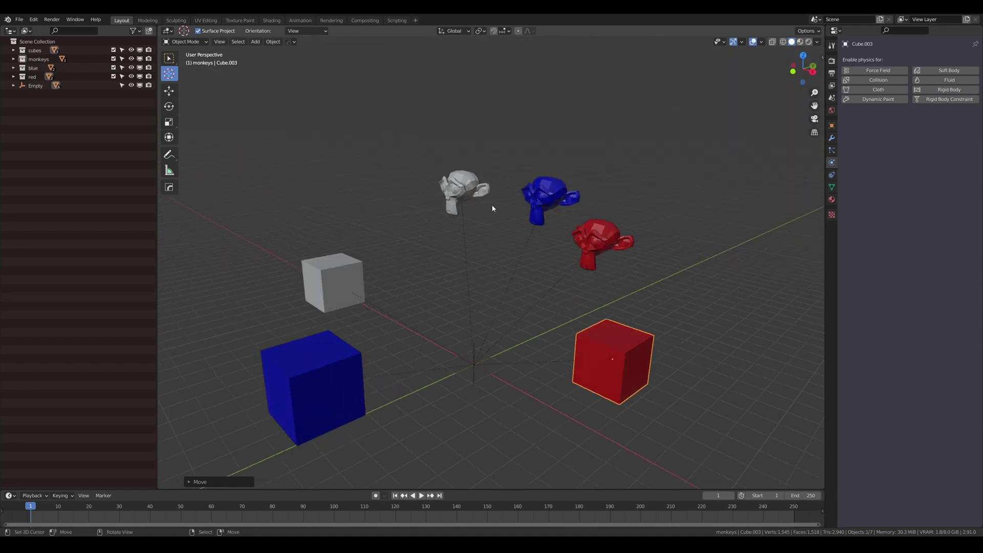
left_click(762, 42)
left_click(762, 43)
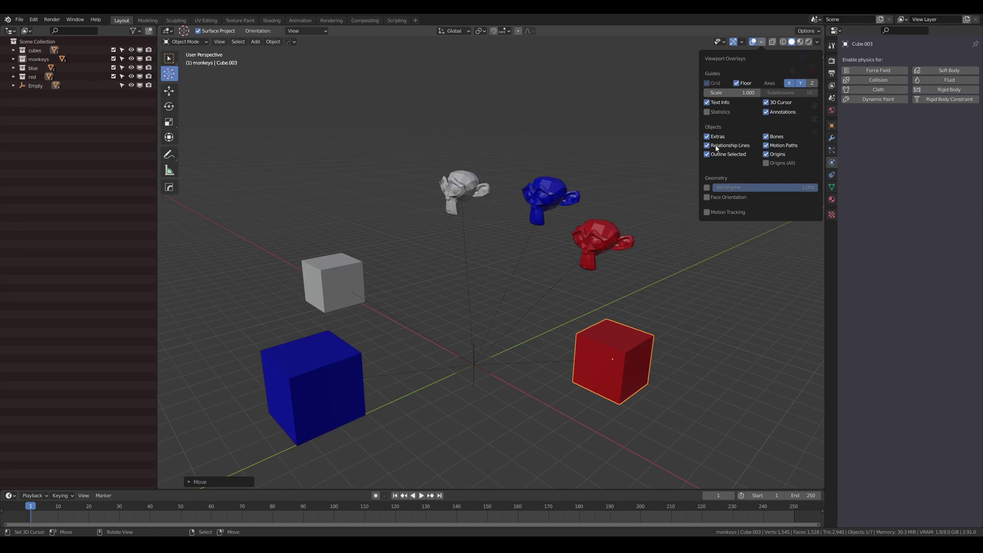
left_click(763, 42)
left_click(706, 146)
Select the Empty and try moving it with its parented objects.
middle_click_drag(485, 272, 507, 309)
middle_click_drag(688, 128, 497, 318)
left_click(488, 321)
key("g")
right_click(490, 239)
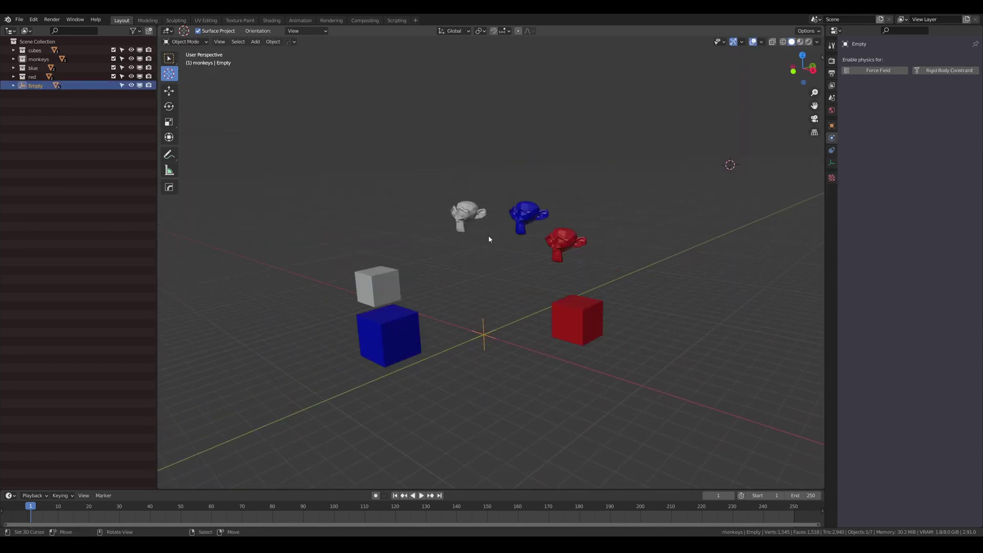
Expand the Empty's hierarchy to show its child objects.
middle_click_drag(490, 239, 503, 243)
left_click(13, 86)
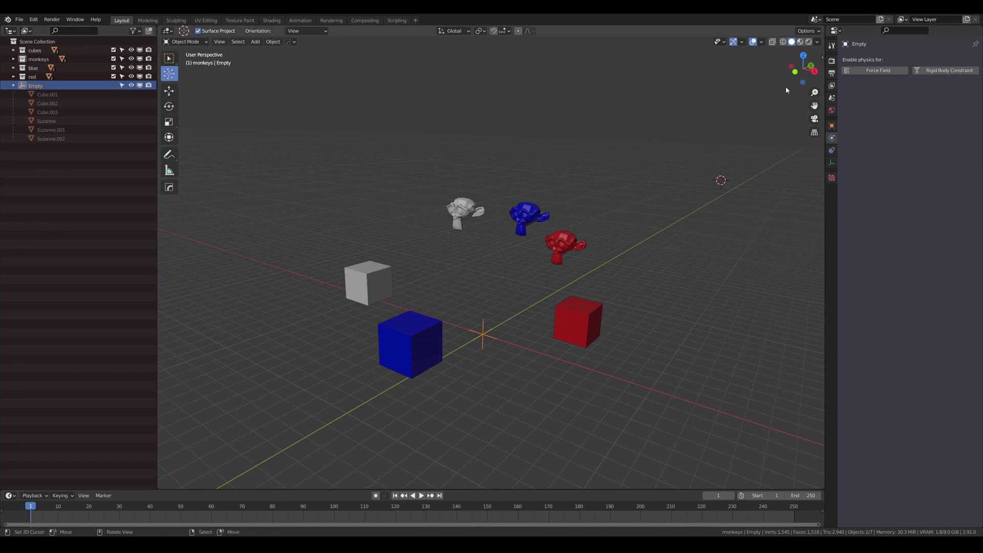
Turn Relationship Lines back on in the viewport overlays and hide the Empty from view.
left_click(761, 42)
left_click(733, 145)
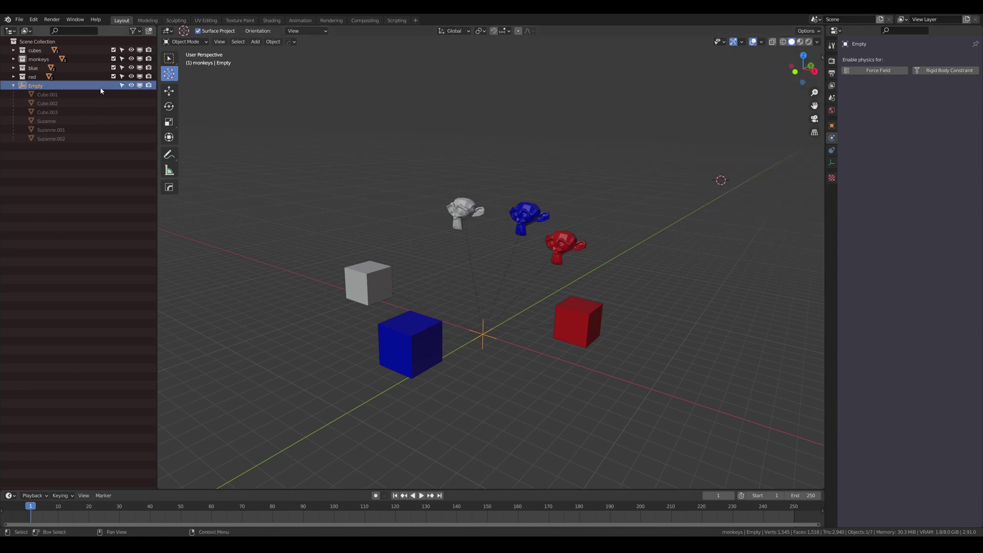
left_click(132, 85)
scroll(472, 315, "down", 2)
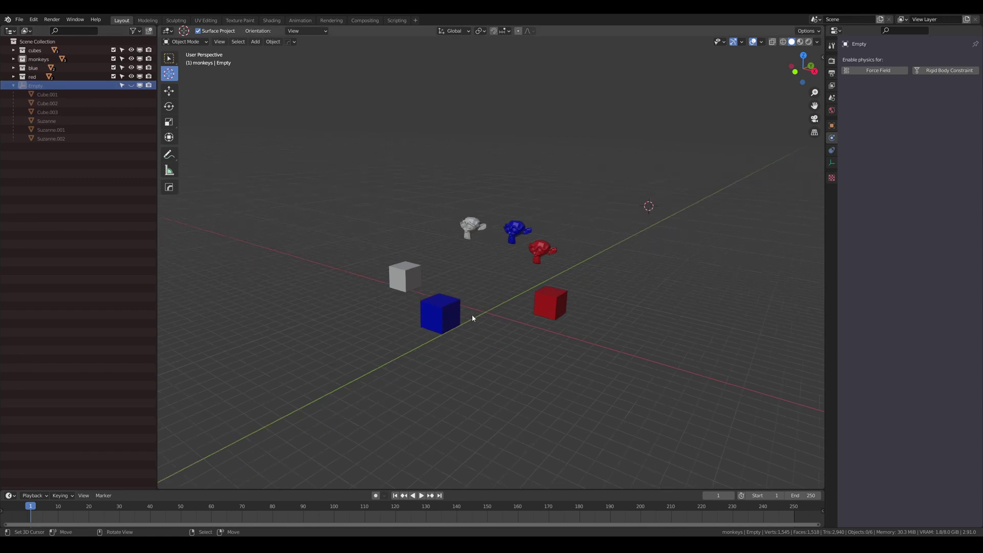
middle_click_drag(588, 364, 605, 351)
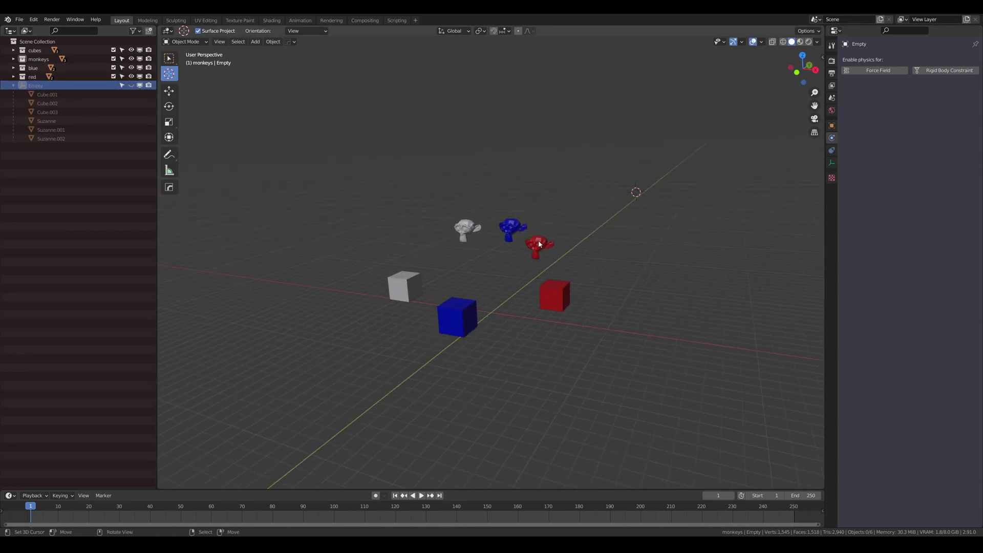
Move the red, blue and white monkey heads individually to spread them farther apart.
right_click_drag(538, 243, 563, 243)
right_click_drag(502, 228, 491, 215)
right_click(463, 225)
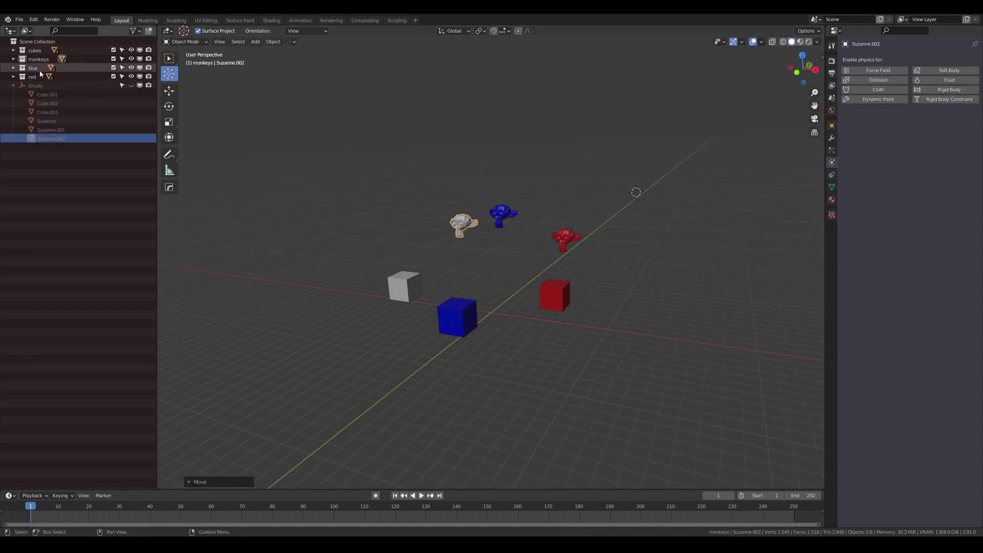
middle_click_drag(514, 225, 603, 303)
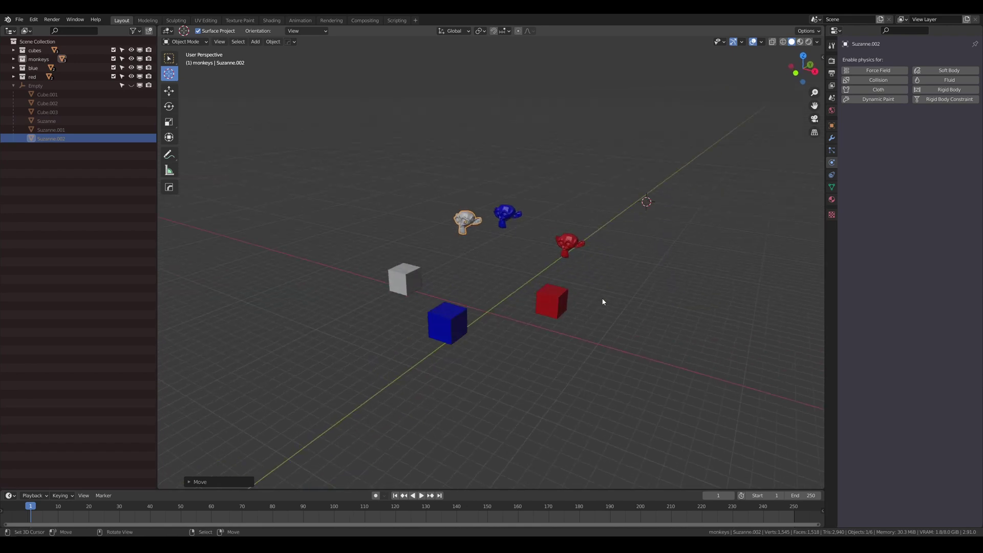
middle_click_drag(443, 277, 448, 248)
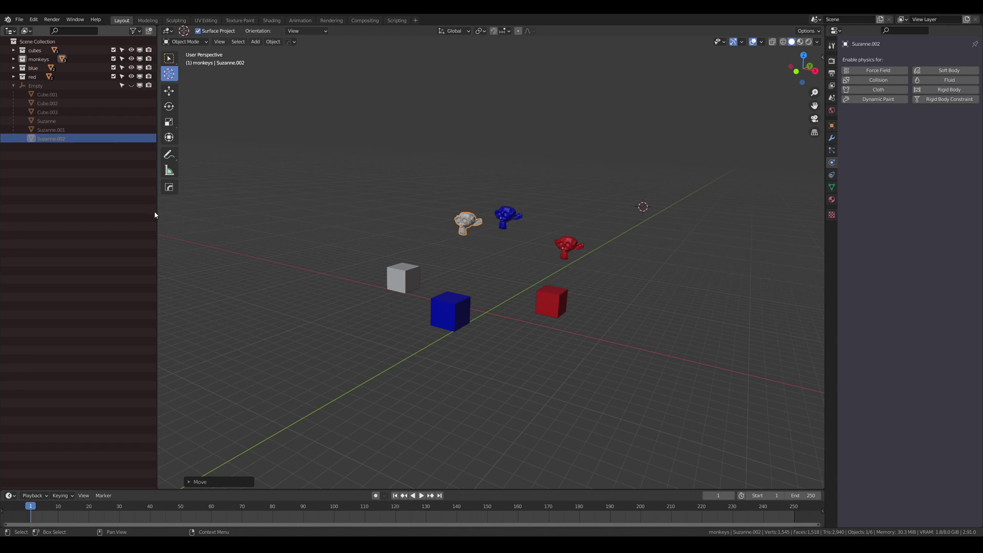
Widen the Outliner slightly and expand the red collection to show its objects.
left_click_drag(156, 214, 163, 213)
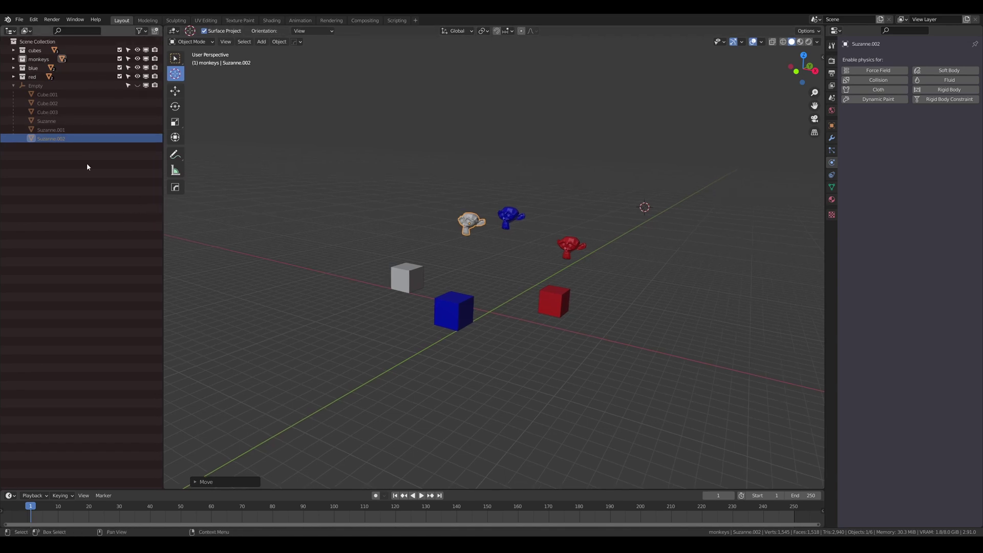
middle_click_drag(400, 231, 442, 231)
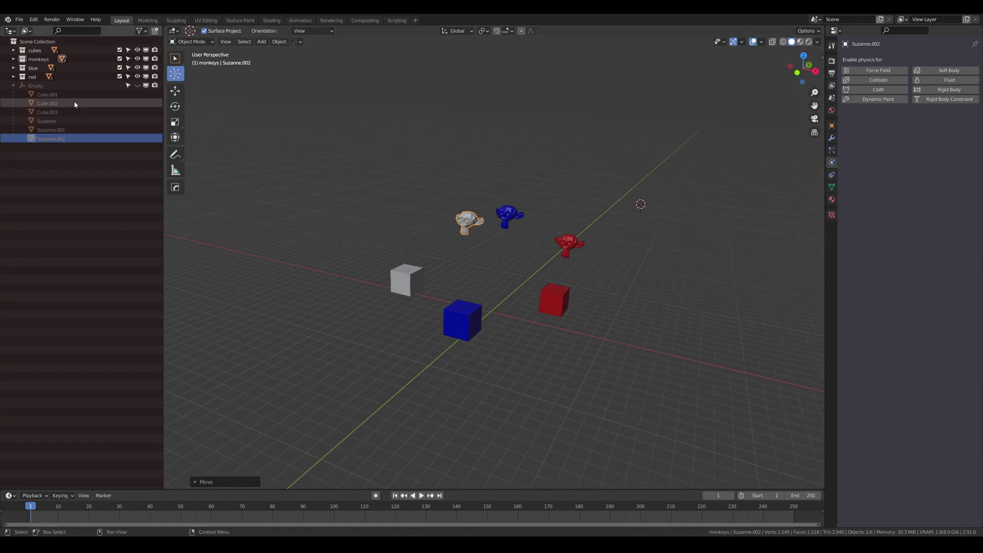
left_click(25, 31)
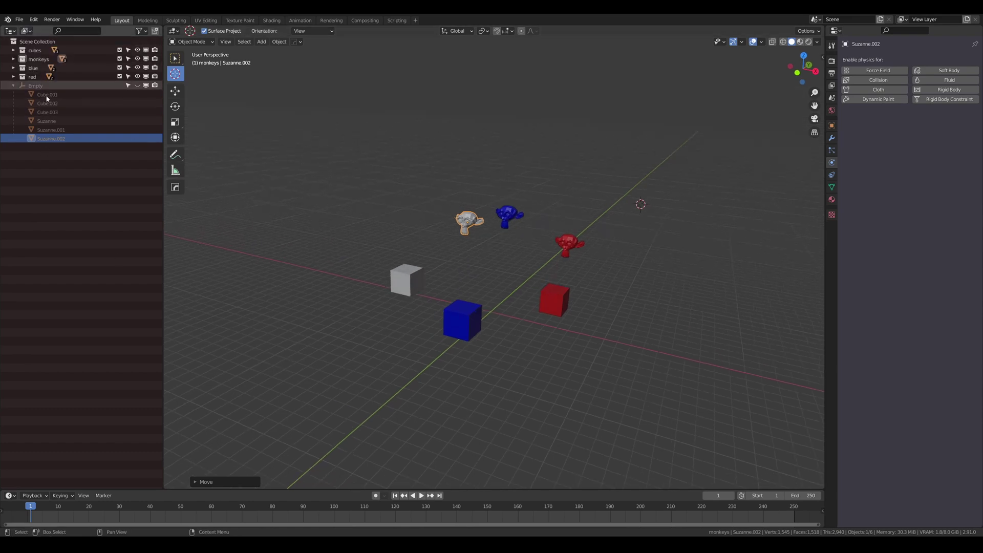
left_click(14, 76)
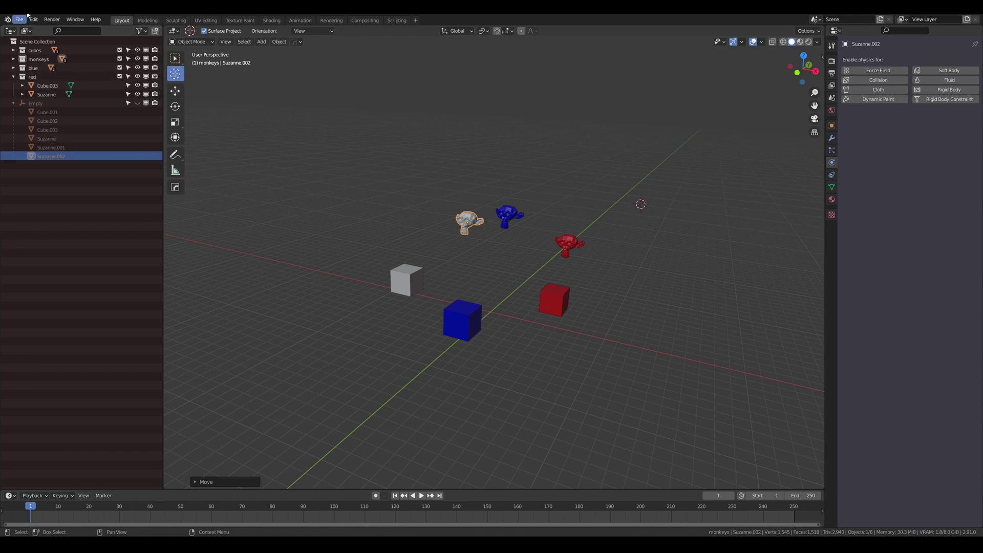
Switch the Outliner to the Scenes display mode and expand its Objects and Scene Collection entries.
left_click(25, 31)
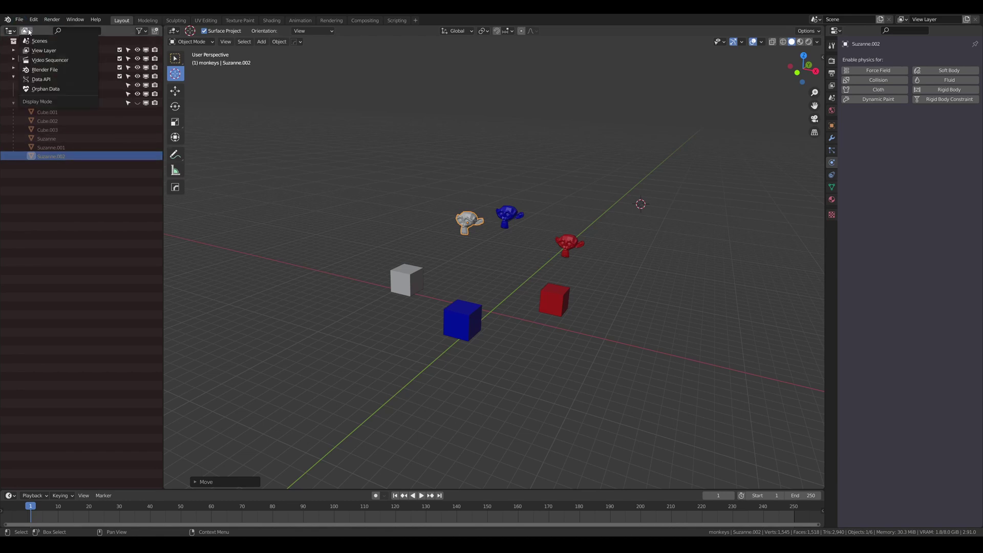
left_click(55, 42)
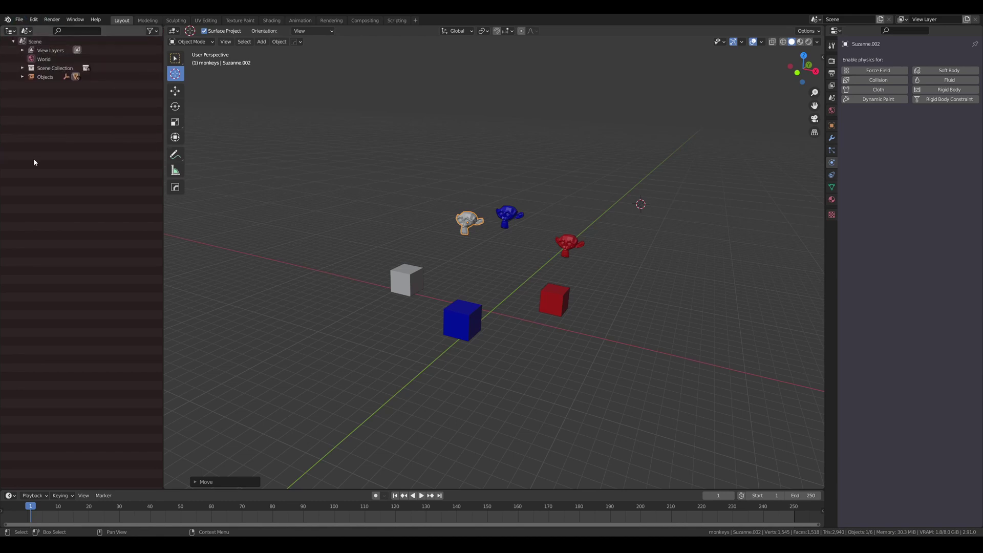
left_click(22, 77)
left_click(22, 68)
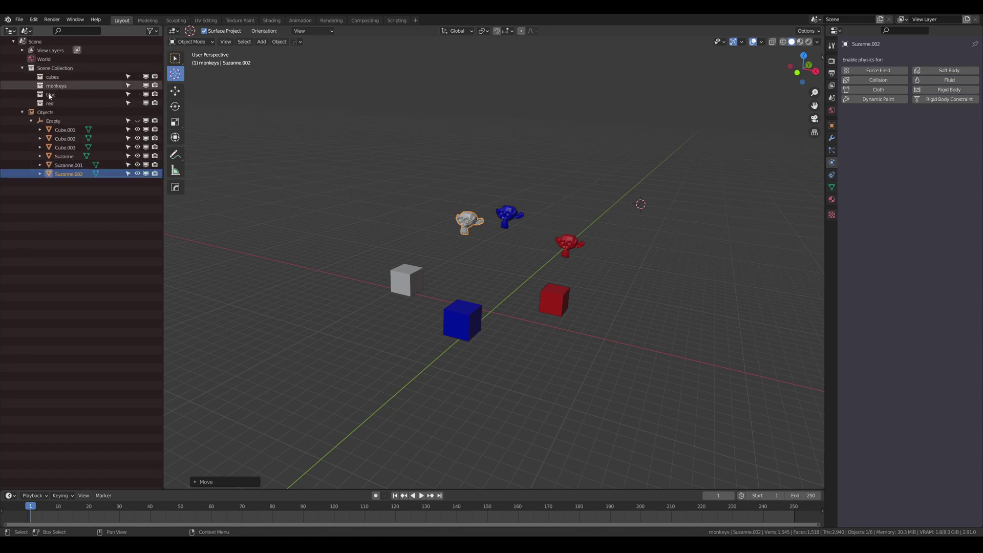
Pick the cubes collection in the Outliner, and select the blue cube together with the blue monkey head in the viewport.
left_click(51, 77)
right_click(52, 78)
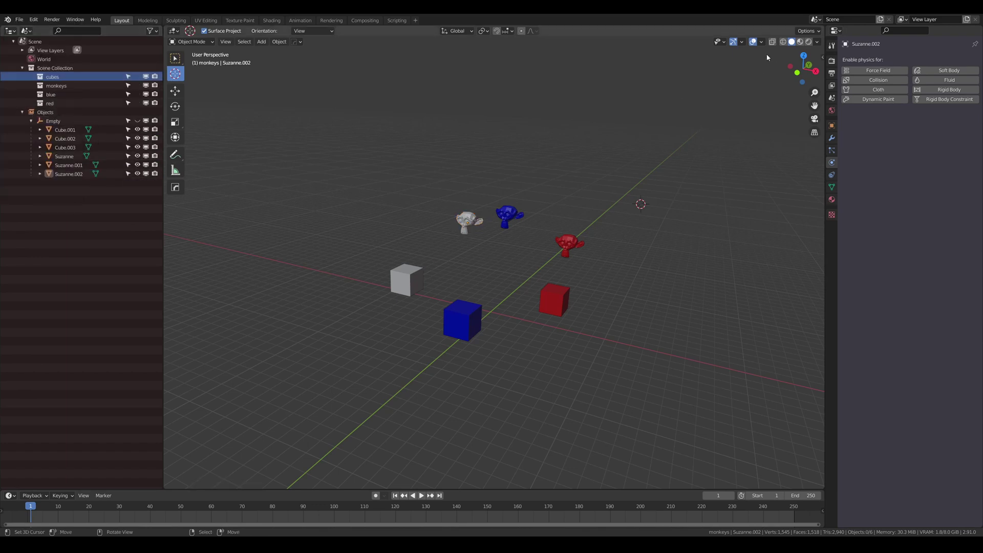
right_click(56, 79)
left_click(474, 308)
left_click(509, 215, "shift")
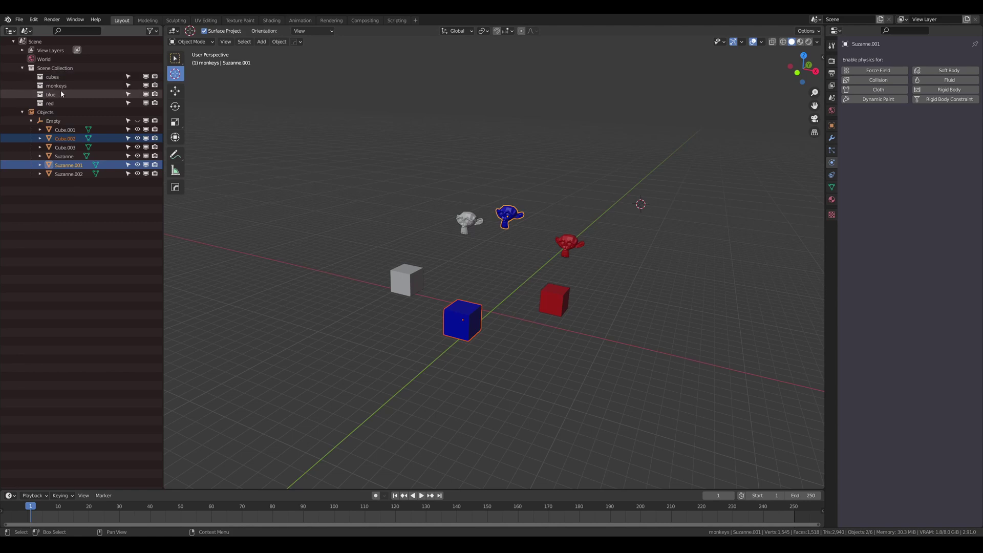
Try box-selecting the objects with all four collections made unselectable, and restore the collections' selectability.
left_click_drag(129, 77, 129, 104)
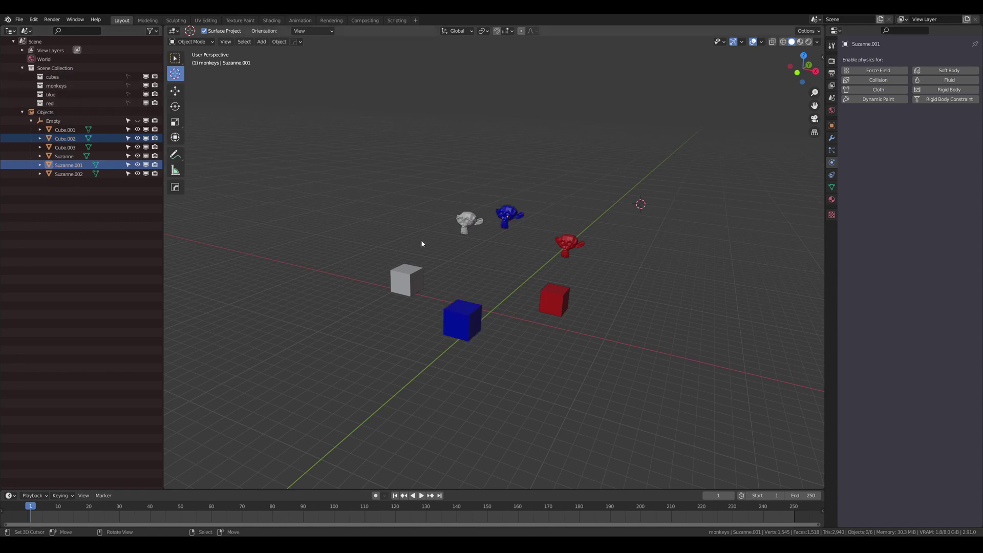
left_click_drag(325, 159, 667, 428)
key("b")
left_click_drag(350, 144, 668, 408)
left_click(674, 393)
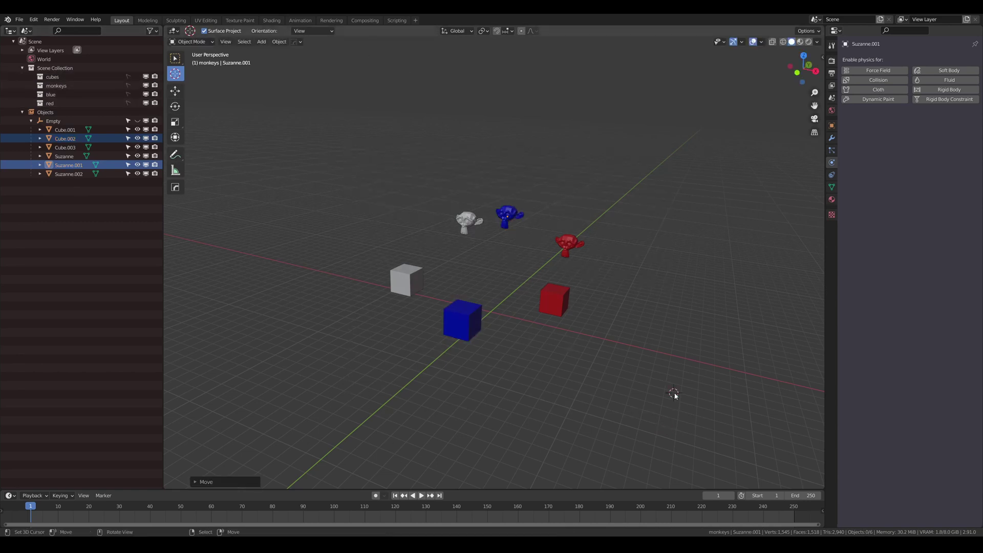
key("b")
left_click_drag(340, 152, 571, 374)
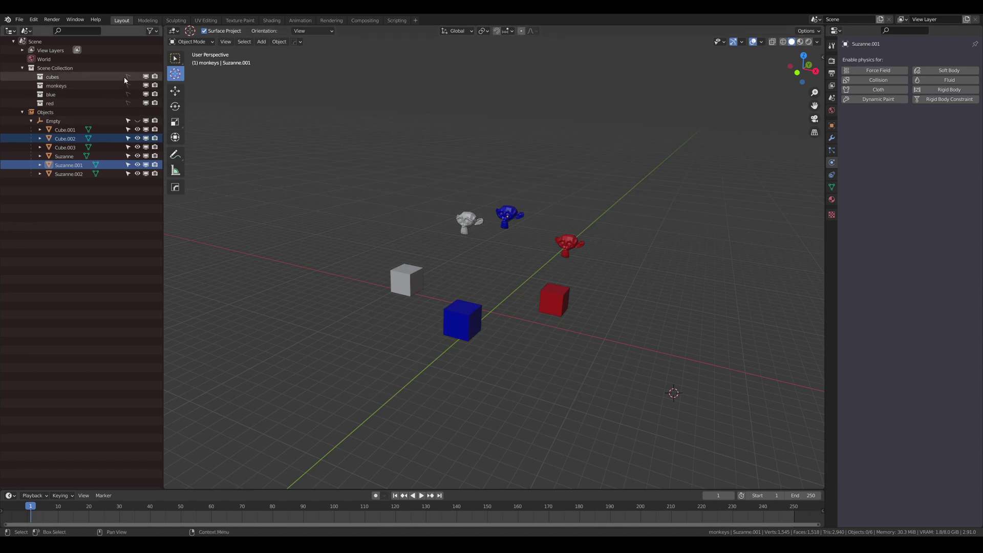
left_click_drag(125, 78, 129, 104)
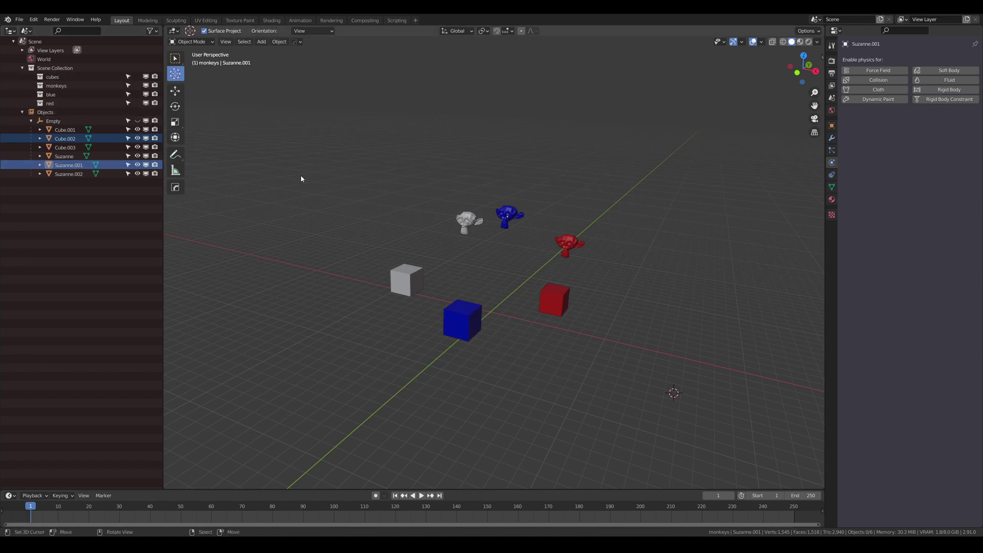
Disable the blue, red and monkeys collections in viewports and renders, and re-enable them all.
left_click(155, 97)
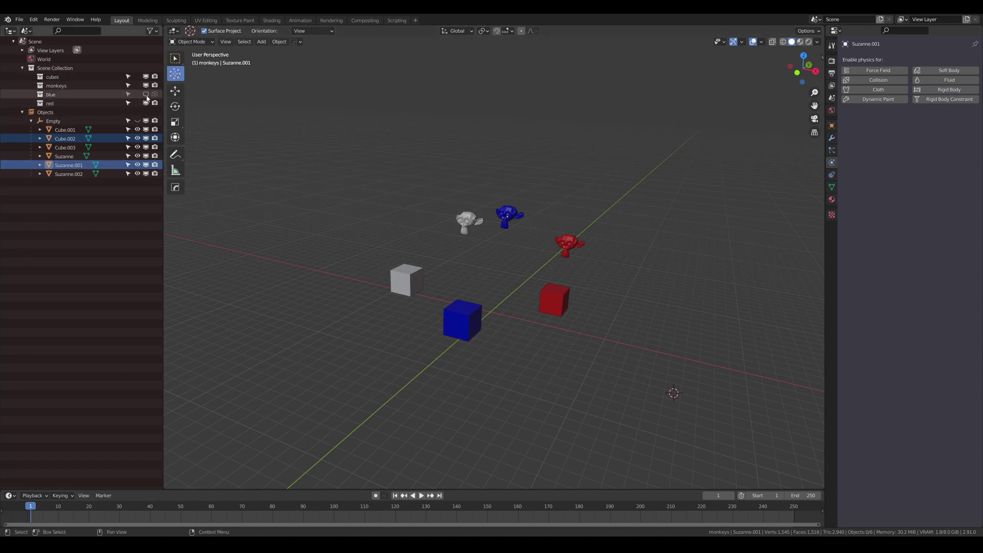
left_click(146, 103)
left_click(146, 85)
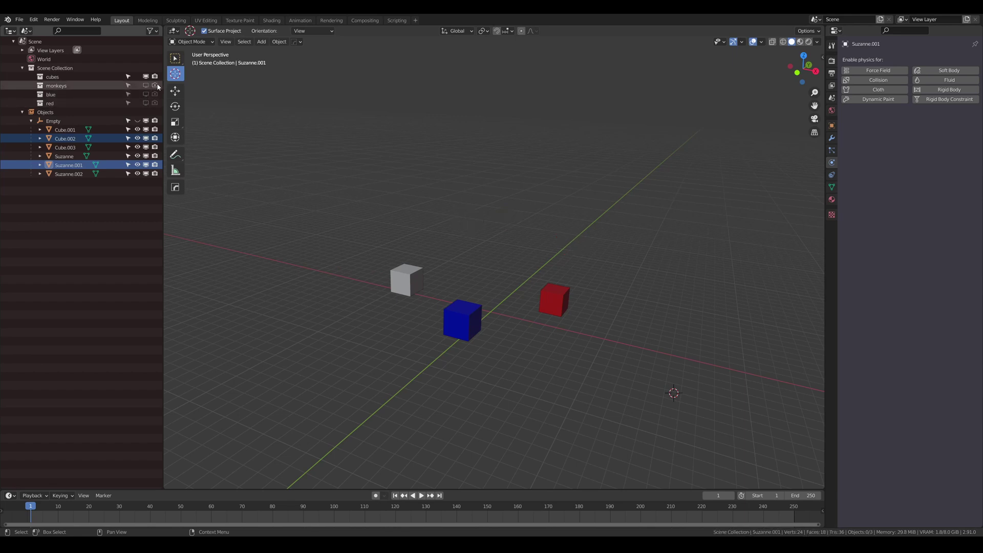
left_click(145, 77)
left_click_drag(146, 77, 155, 104)
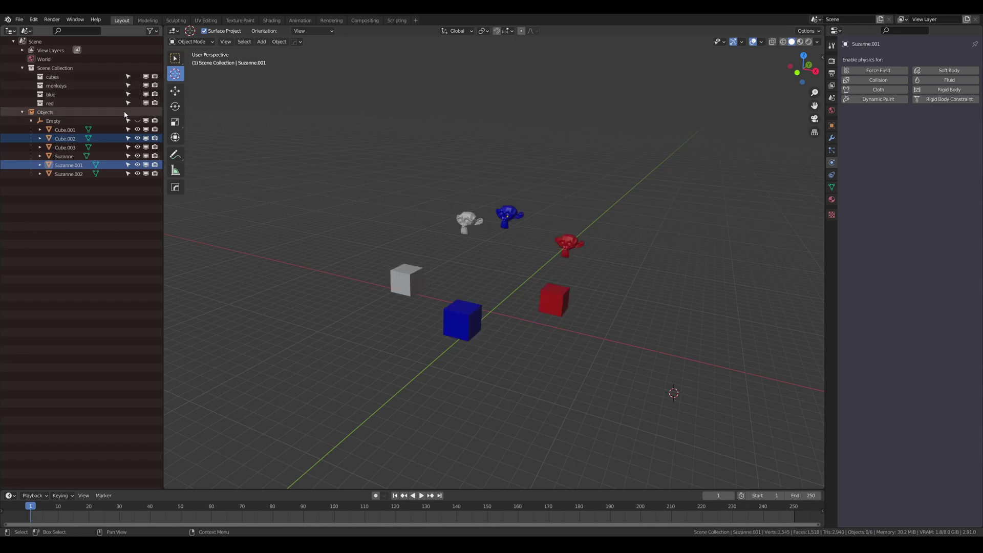
Toggle the viewport visibility of the monkeys, blue and red collections off and back on.
left_click(146, 86)
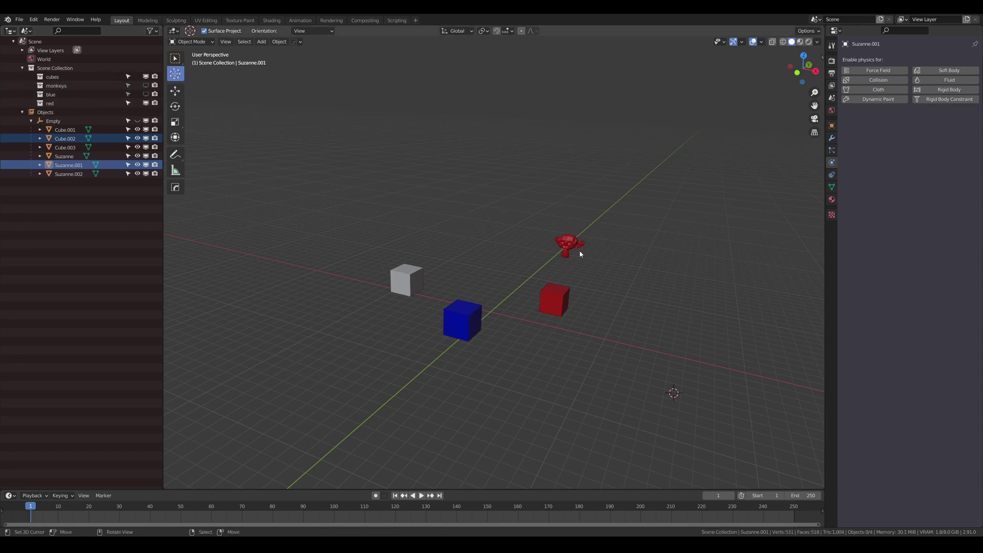
left_click(146, 85)
left_click(146, 104)
left_click(146, 94)
left_click(146, 103)
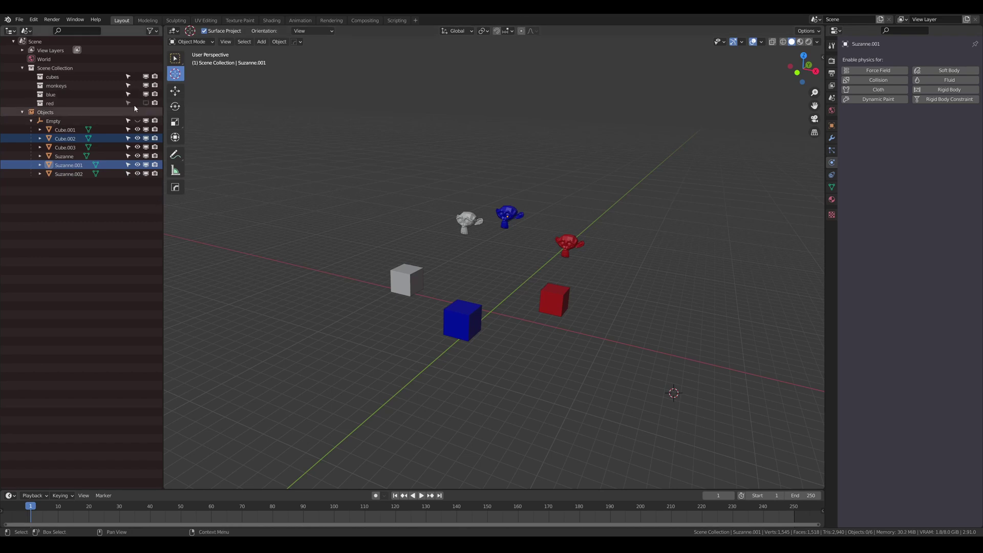
Switch the Outliner to the View Layer display mode and back to Scenes to compare the two hierarchies.
left_click(25, 30)
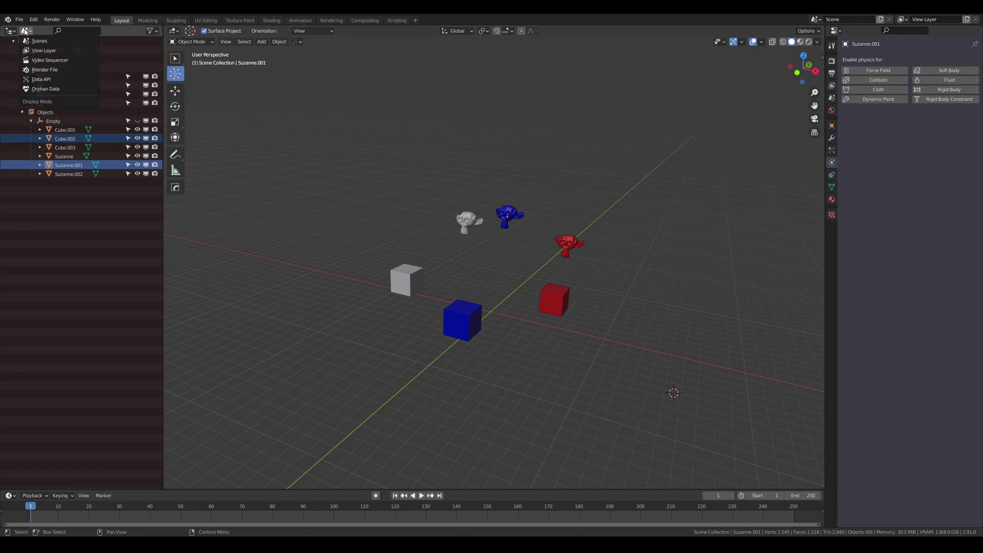
left_click(43, 51)
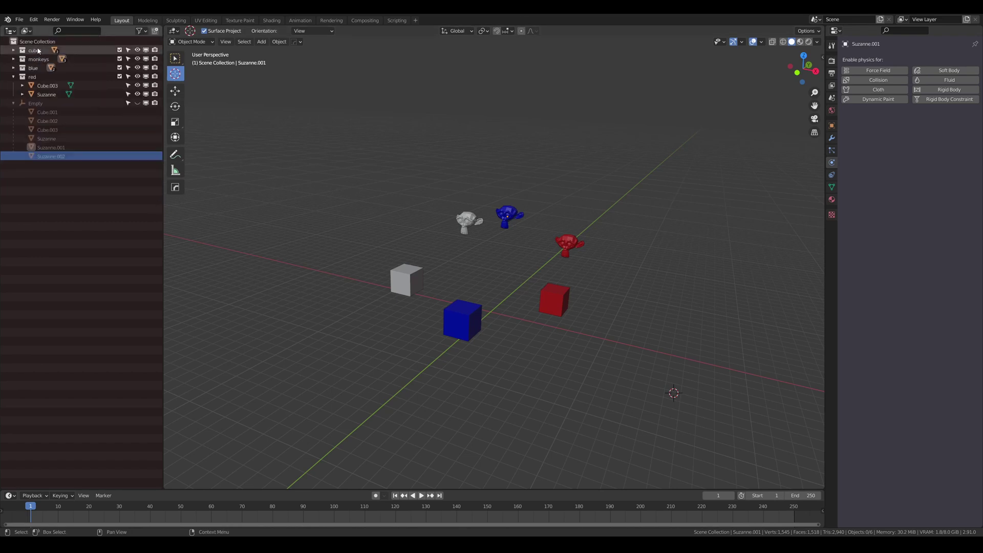
left_click(27, 31)
left_click(37, 41)
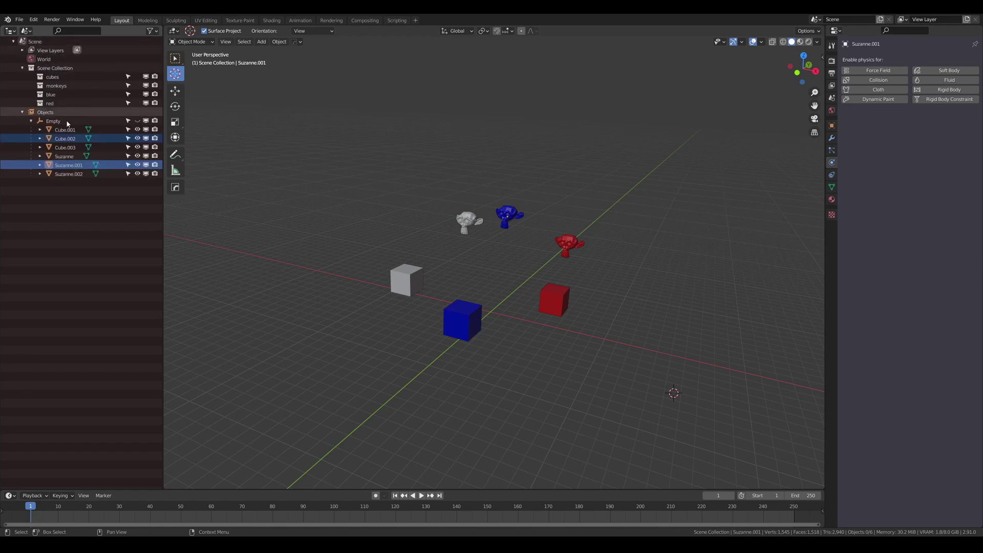
Parent Suzanne.001 to Suzanne.002 within the Empty's hierarchy.
left_click(53, 120)
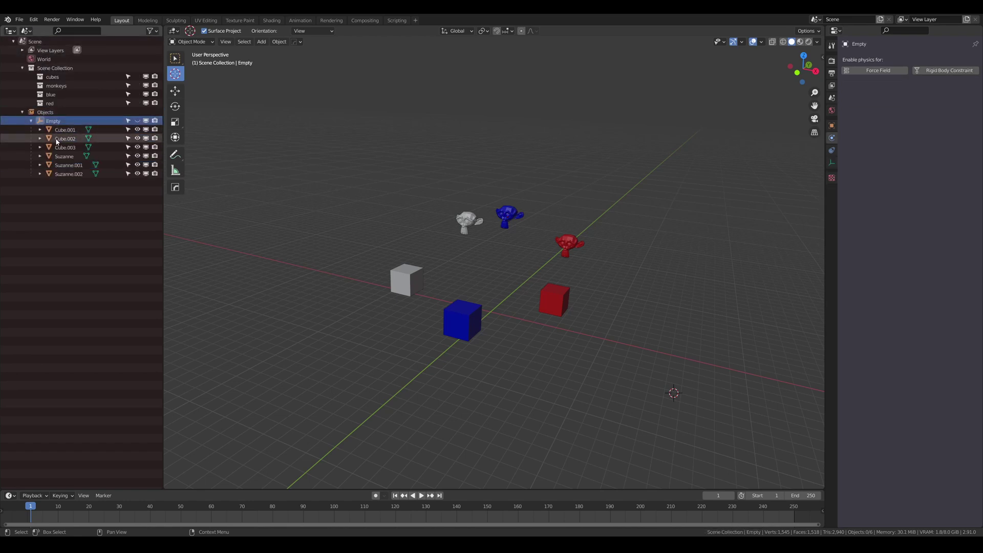
left_click(67, 165)
left_click(66, 177)
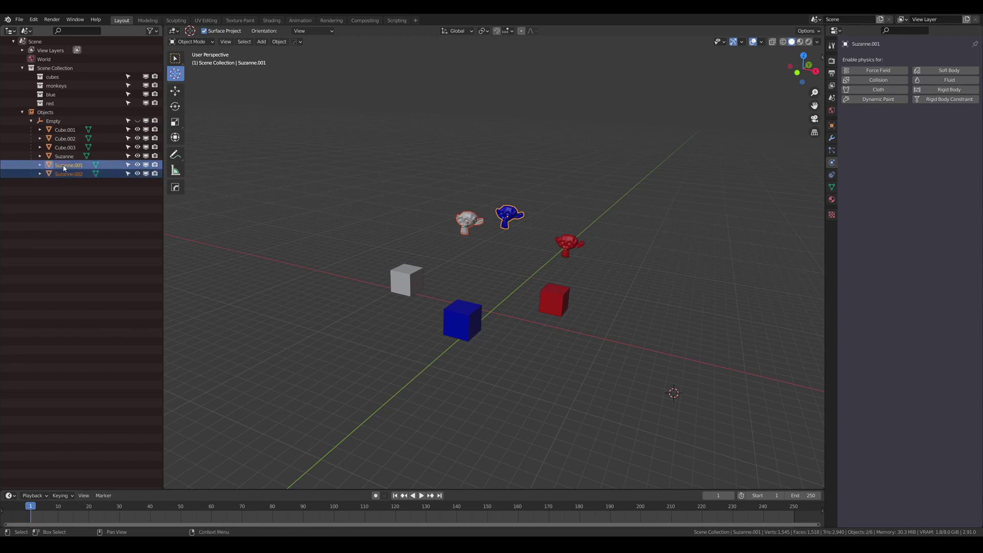
mouse_move(64, 167)
left_mouse_down()
mouse_move(61, 127)
mouse_move(66, 175)
left_mouse_up()
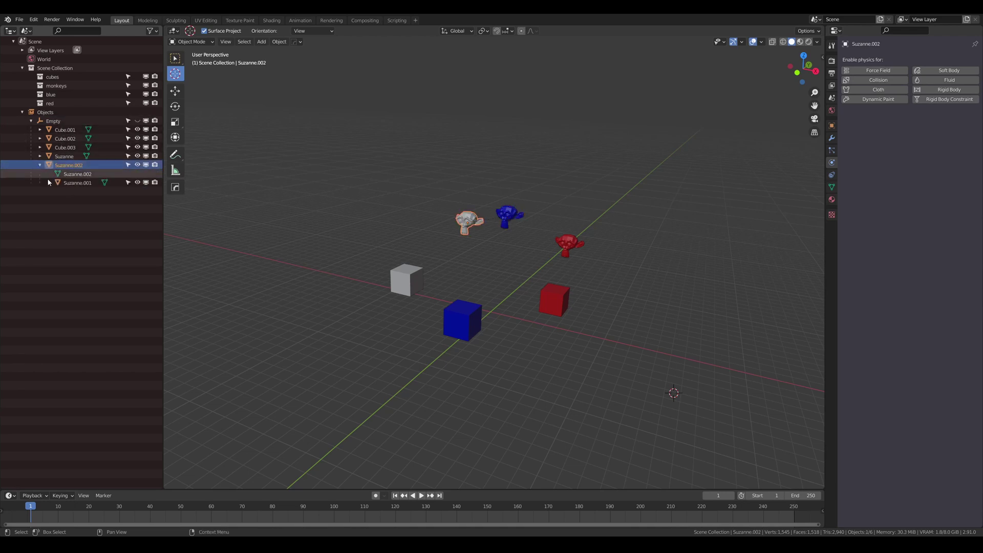
Select Cube.002 and Cube.003 and nest them under Cube.001 in the Empty's hierarchy.
left_click(65, 157)
left_click(69, 147)
left_click(68, 138, "shift")
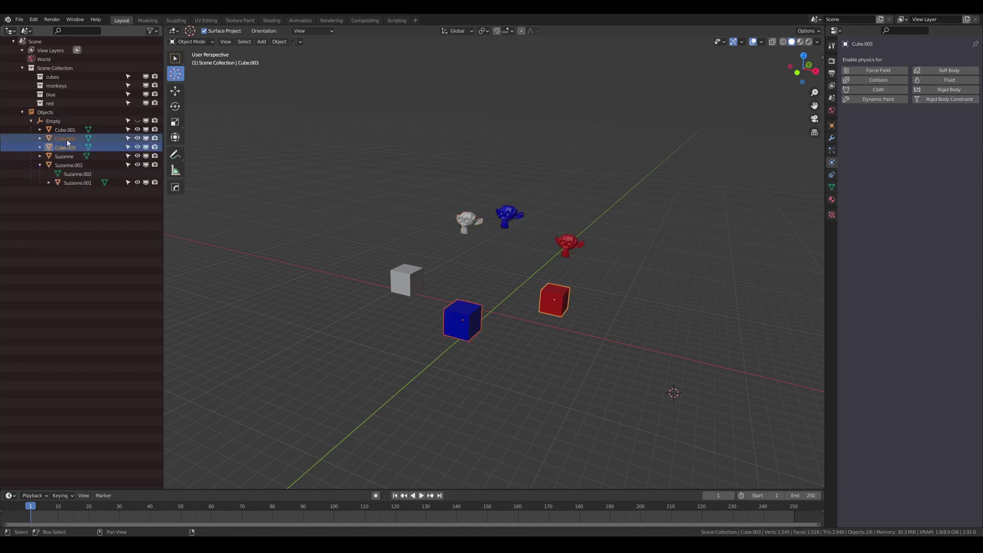
mouse_move(68, 138)
left_mouse_down()
mouse_move(65, 130)
mouse_move(63, 139)
left_mouse_up()
left_click(71, 147)
Parent Suzanne.002 and Suzanne.001 directly to Suzanne in the Empty's hierarchy.
left_click(41, 139)
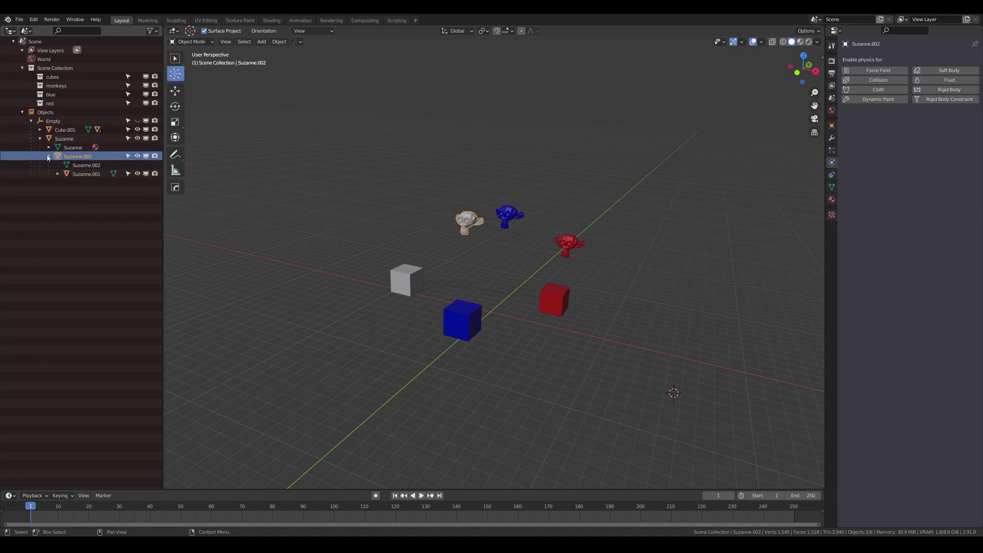
left_click(48, 156)
left_click_drag(78, 174, 63, 140)
left_click(49, 165)
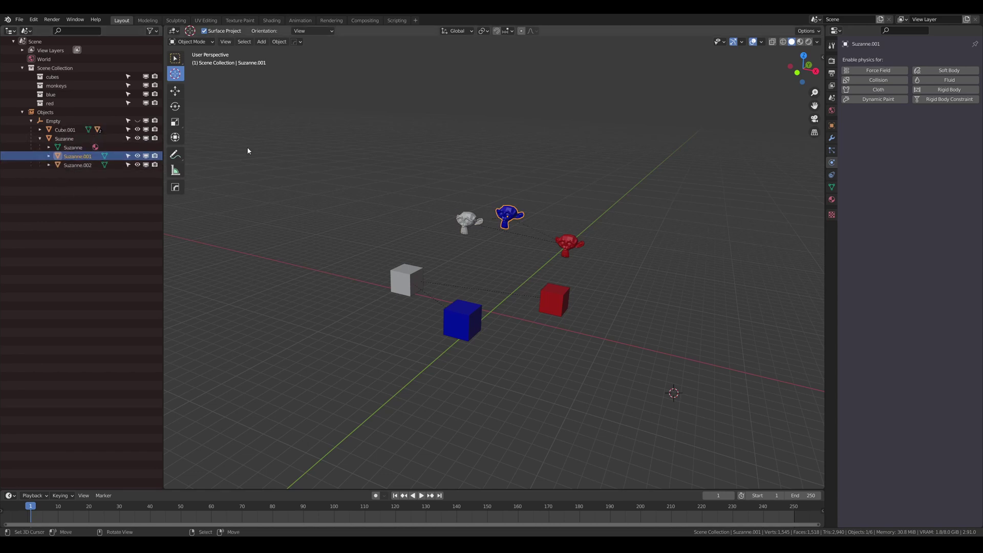
Select the red monkey head and try moving it along with its child heads.
middle_click_drag(476, 307, 498, 224)
right_click(448, 222)
right_click(537, 242)
key("g")
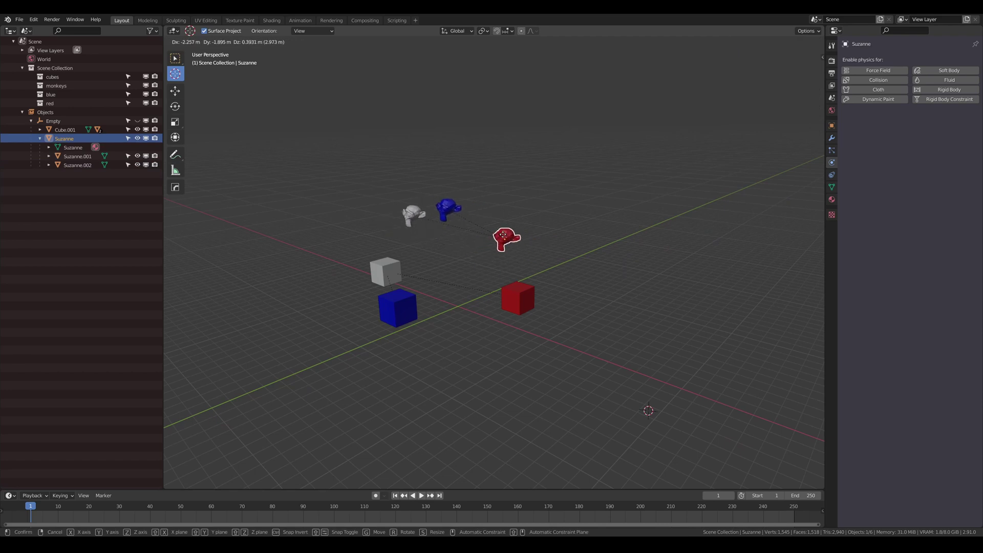
right_click(502, 237)
Select the white cube and try moving it along with its child cubes.
right_click(389, 264)
key("g")
left_click(384, 254)
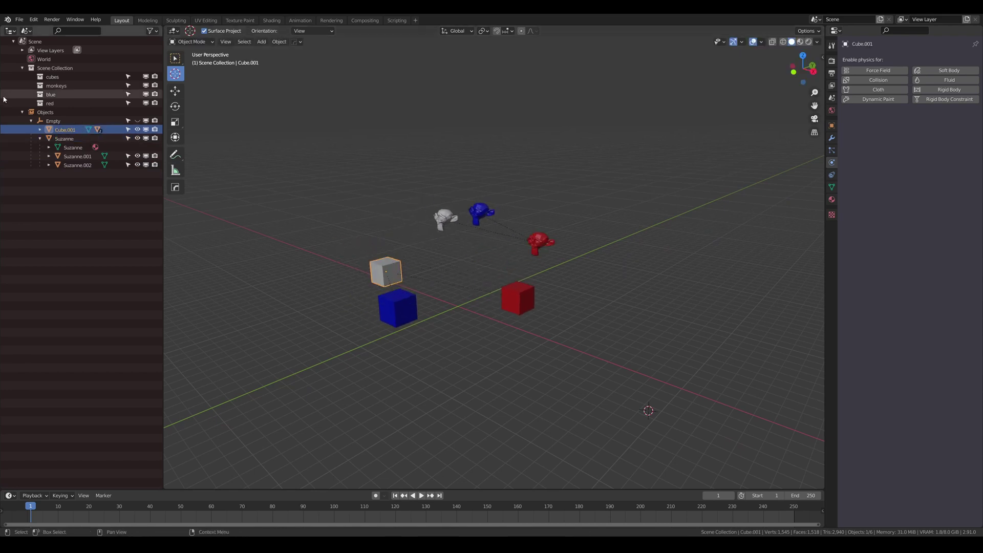
Select the Empty and move its whole hierarchy to X 3.56 m, Y -5.64 m, Z 0.33 m.
left_click(53, 121)
key("n")
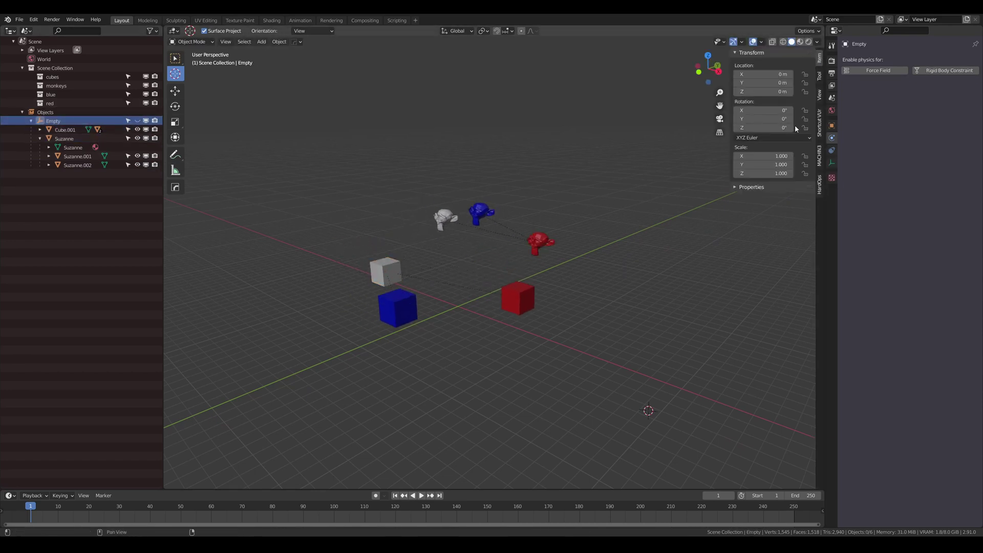
left_click_drag(768, 83, 737, 82)
left_click_drag(661, 72, 621, 73)
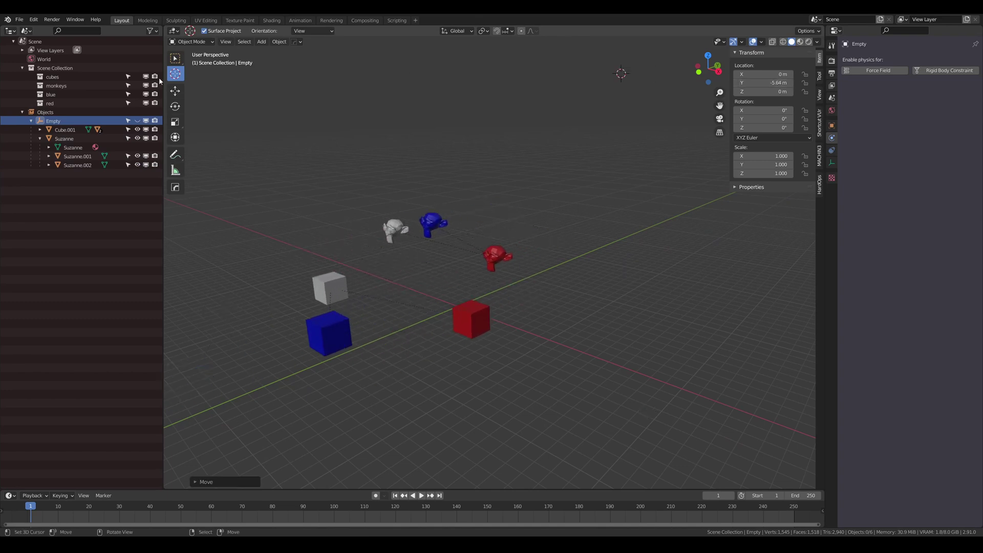
mouse_move(773, 76)
left_mouse_down()
mouse_move(799, 76)
mouse_move(765, 92)
left_mouse_up()
mouse_move(572, 206)
middle_mouse_down()
mouse_move(591, 199)
mouse_move(580, 209)
middle_mouse_up()
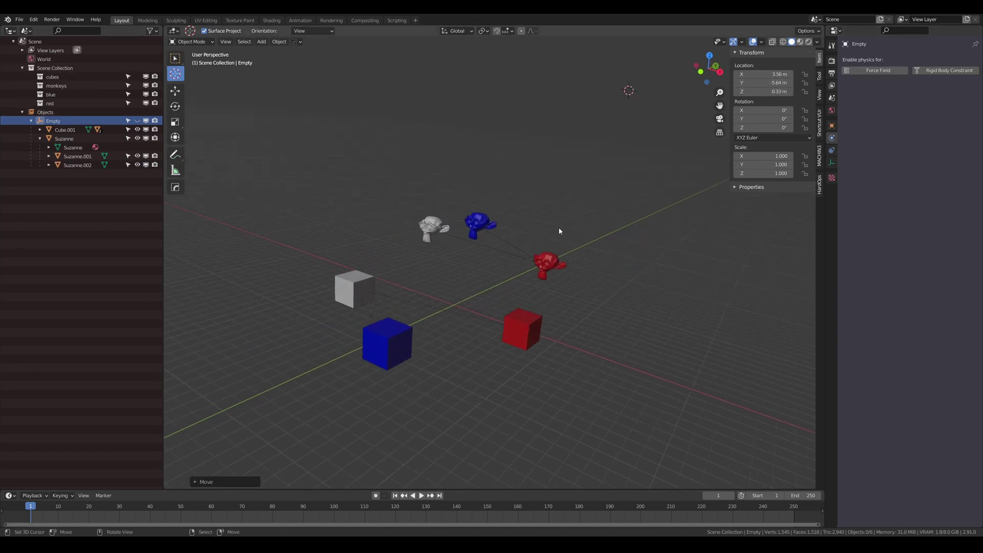
scroll(551, 224, "down", 2)
Unhide the Empty in the viewport and select it on its own in the scene.
left_click(137, 121)
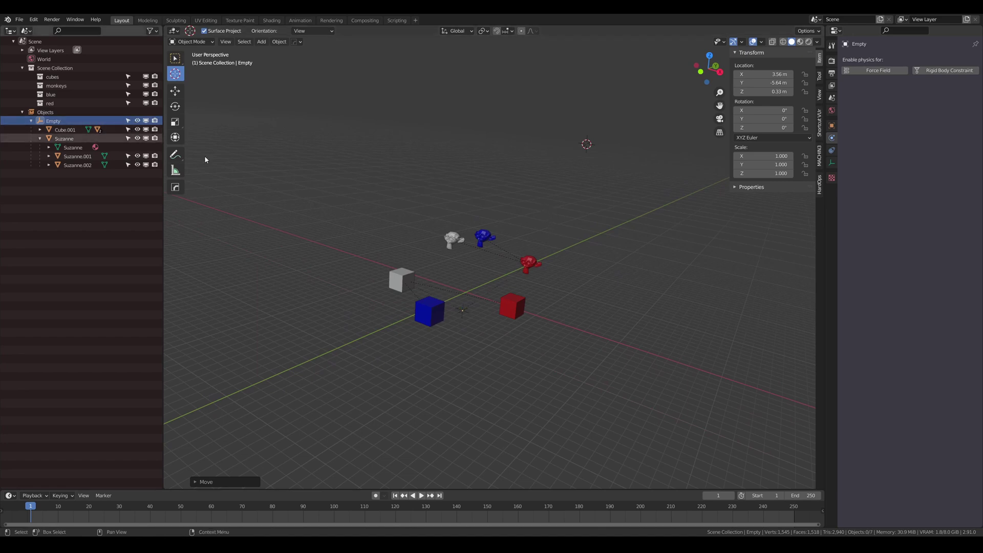
middle_click_drag(530, 254, 508, 250)
left_click(762, 42)
key("a")
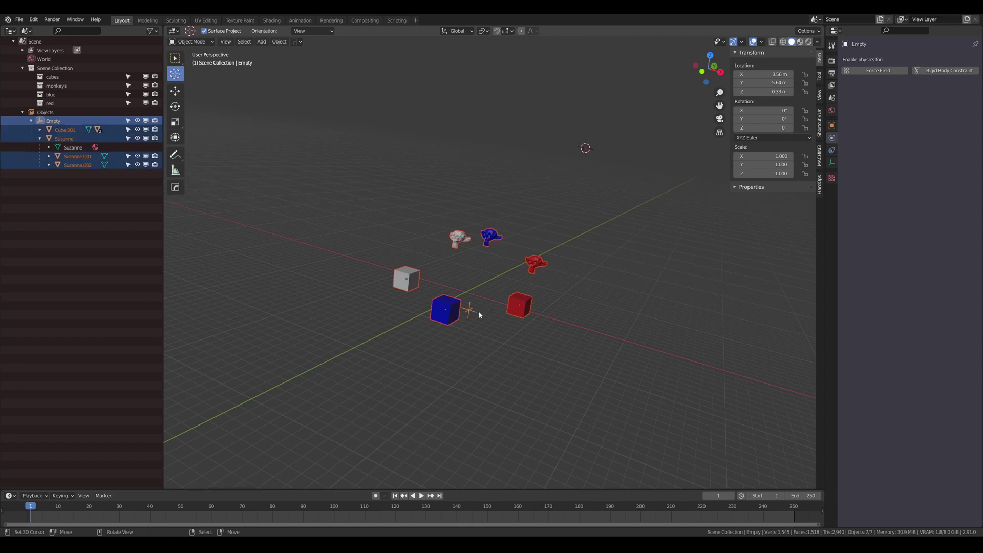
right_click(479, 311)
Change the Empty's display shape to Sphere in its object data settings.
left_click(831, 163)
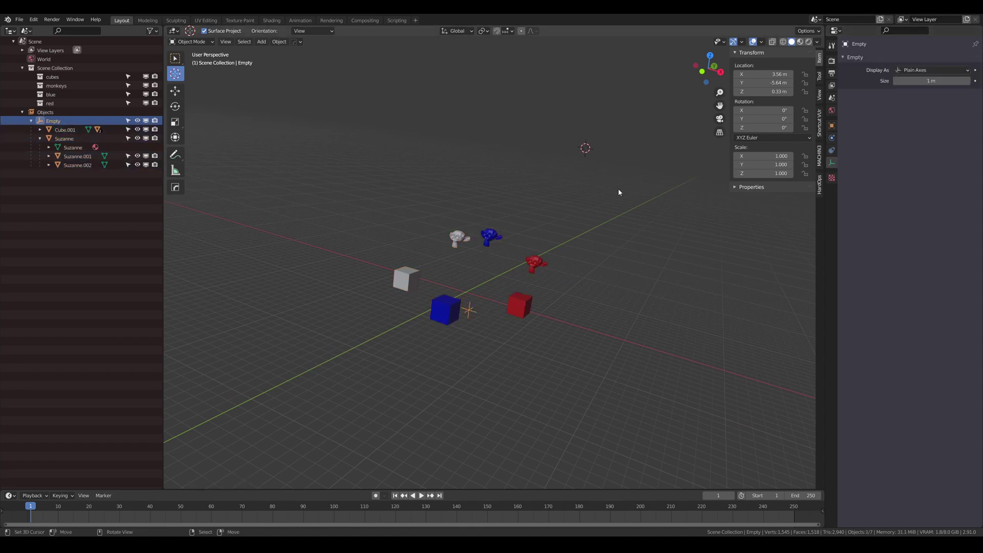
scroll(466, 338, "up", 5)
scroll(483, 306, "up", 3)
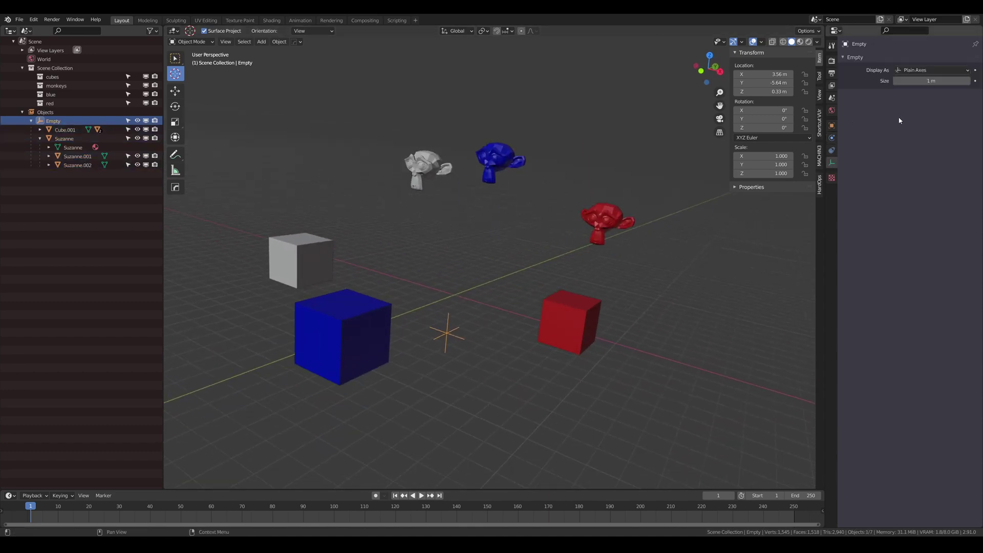
left_click(918, 70)
left_click(919, 129)
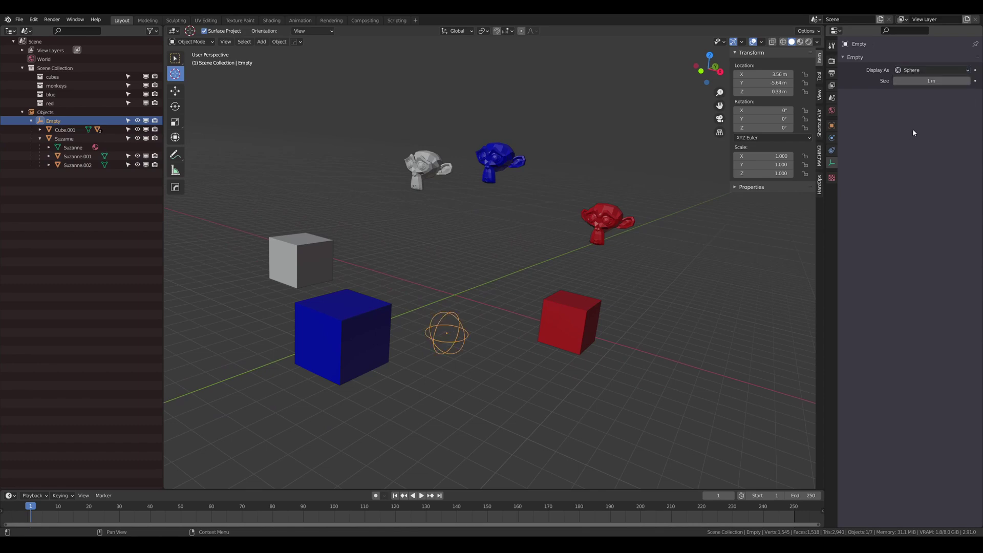
Set the Empty's display size to 2.5 m.
middle_click_drag(717, 205, 709, 182)
left_click_drag(931, 81, 923, 81)
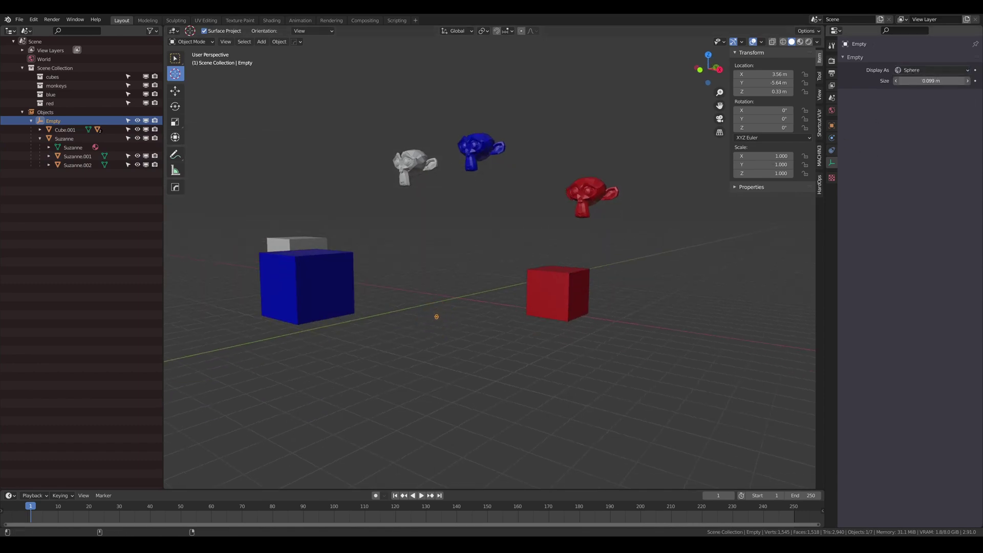
left_click_drag(931, 81, 957, 81)
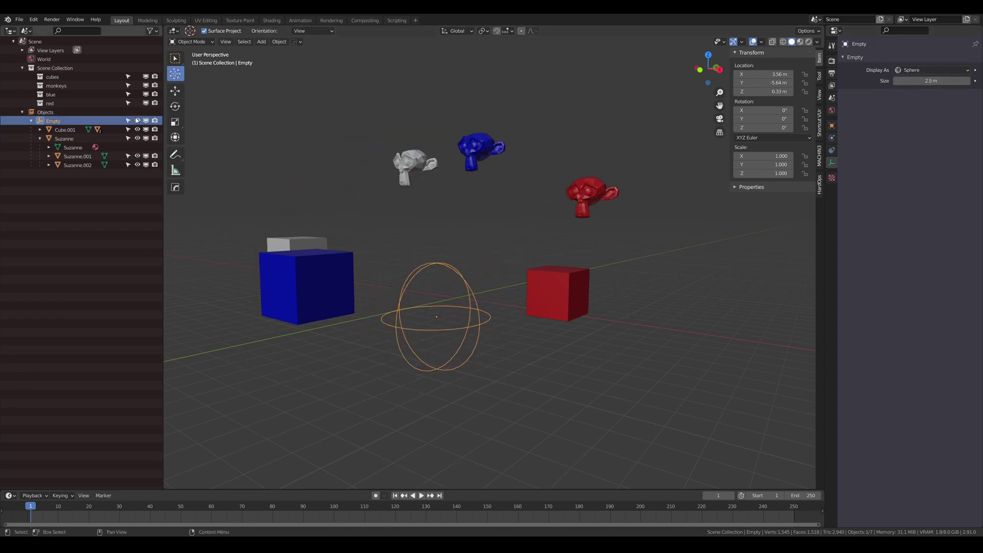
Select the spherical Empty in the viewport and try moving it along with all its children.
left_click(474, 221)
scroll(474, 220, "down", 5)
middle_click_drag(474, 221, 500, 233)
right_click(483, 273)
key("g")
right_click(487, 230)
Try duplicating only the spherical Empty, place the copy away from the group, and delete that copy.
scroll(489, 240, "down", 5)
key("a")
key("a")
scroll(460, 275, "up", 2)
middle_click_drag(460, 275, 499, 279)
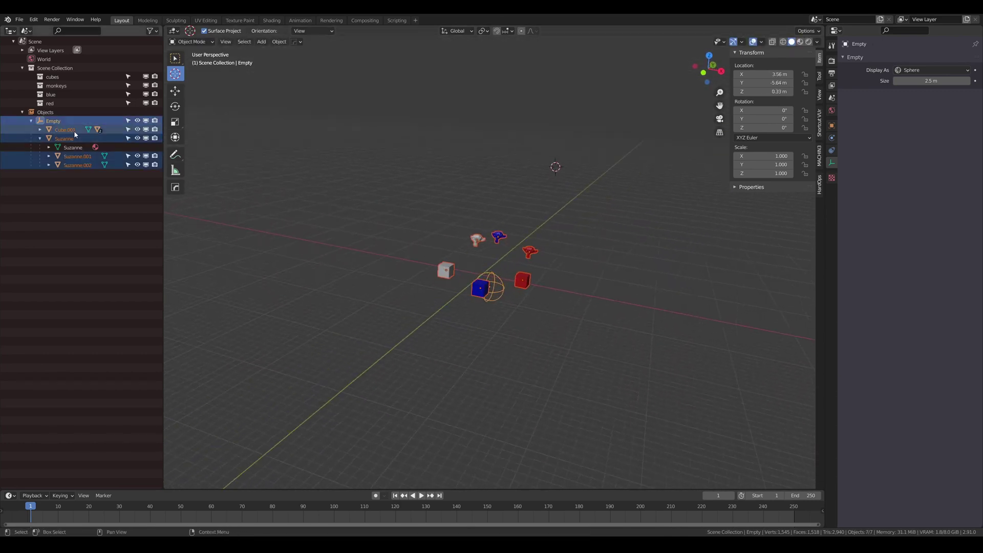
right_click(501, 281)
key("shift+d")
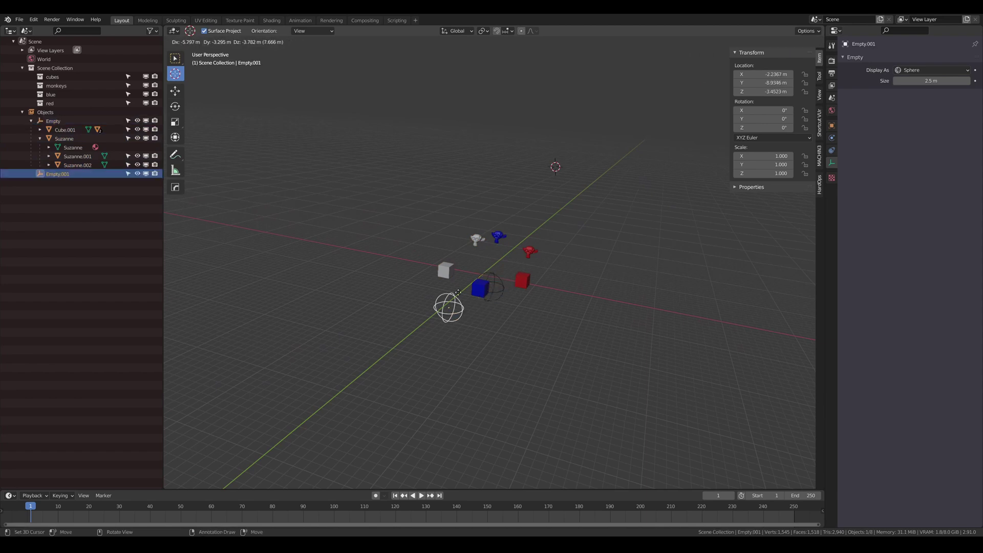
left_click(399, 293)
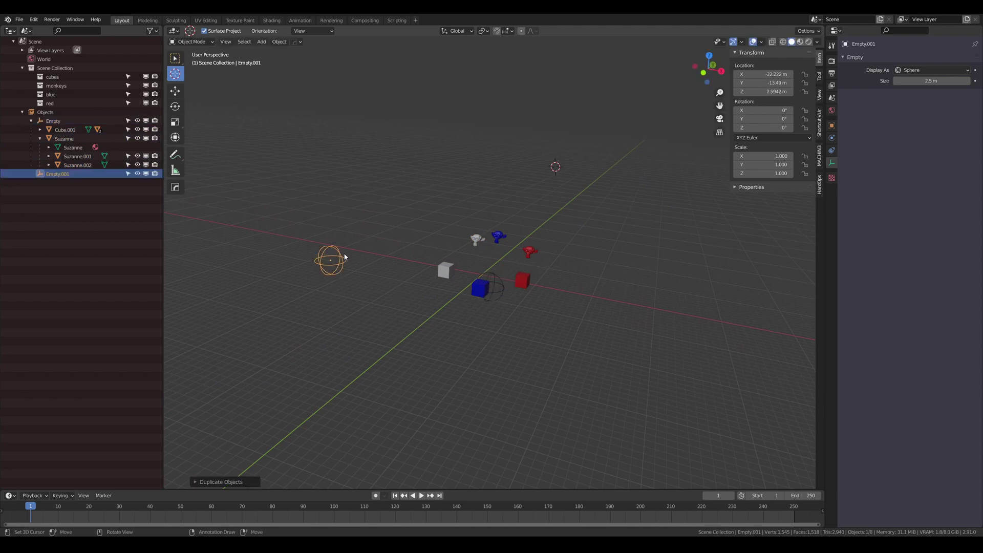
key("Delete")
Select the three monkey heads and the Empty without any cubes, making the Empty the active object.
key("a")
middle_click_drag(543, 318, 490, 266)
key("alt+a")
key("b")
left_click_drag(439, 199, 533, 260)
key("b")
left_click_drag(463, 249, 498, 315)
middle_click_drag(471, 312, 491, 302)
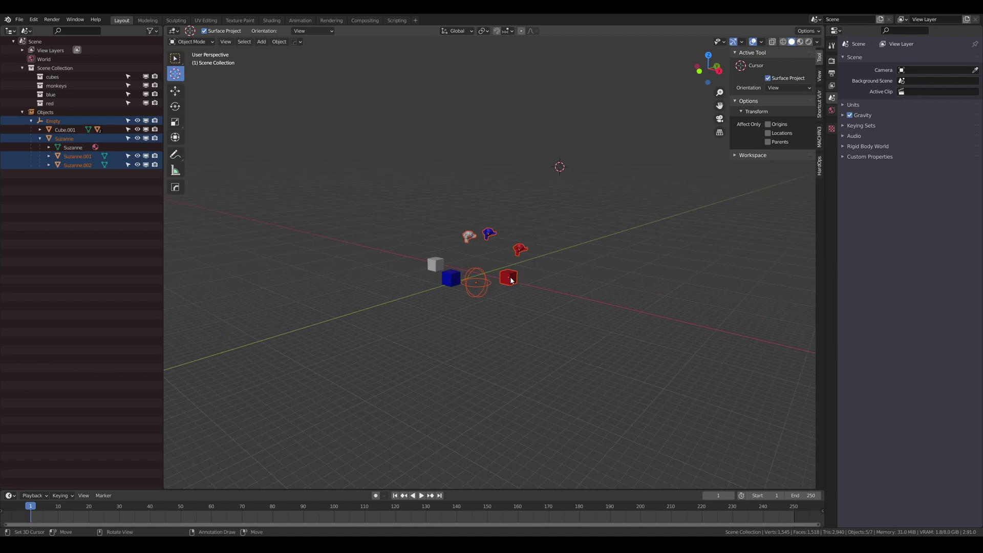
left_click(505, 285, "shift")
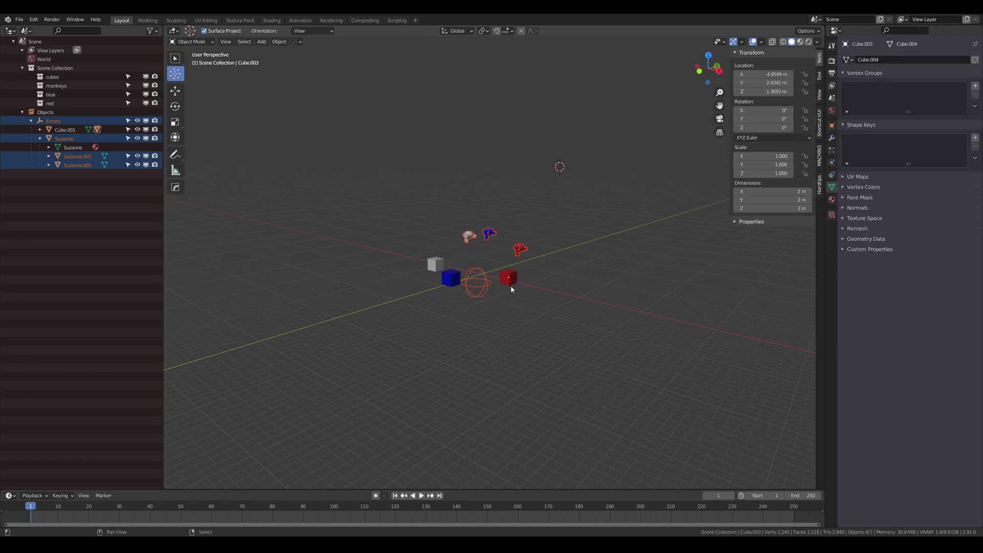
left_click(489, 288, "shift")
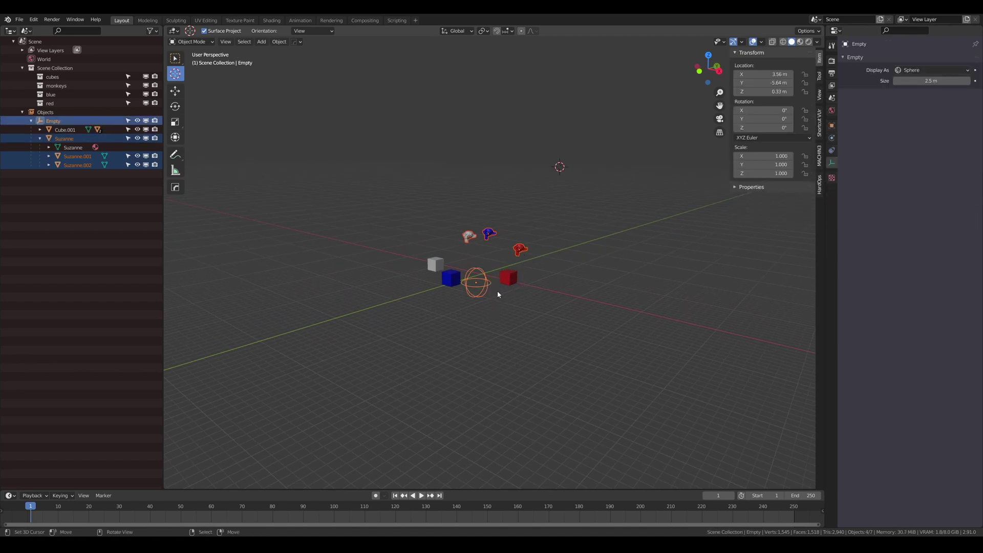
Duplicate the selected Empty and monkey heads, placing the new Empty at about X -17.5 m, Y -16 m, Z 3.9 m.
middle_click_drag(467, 264, 495, 263)
key("shift+d")
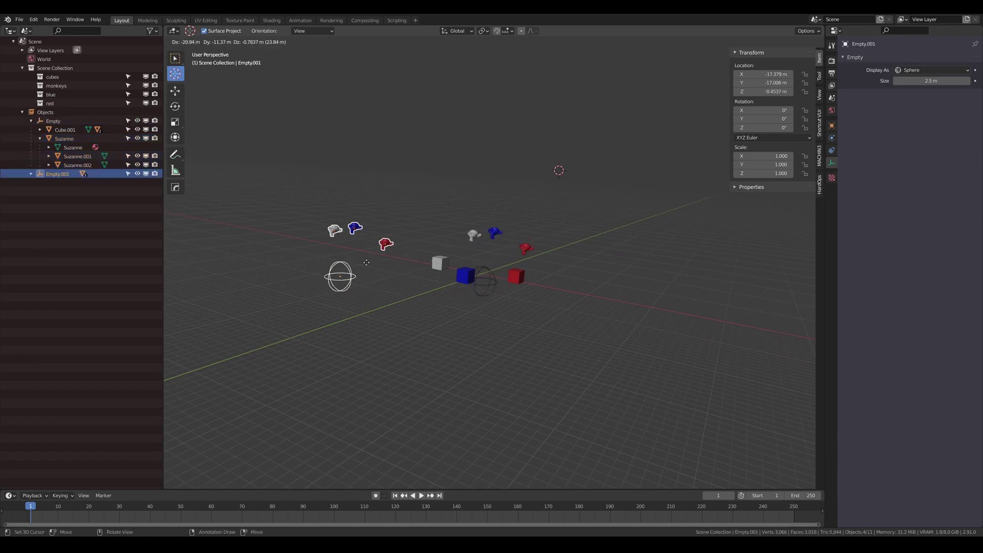
left_click(398, 253)
left_click(530, 286)
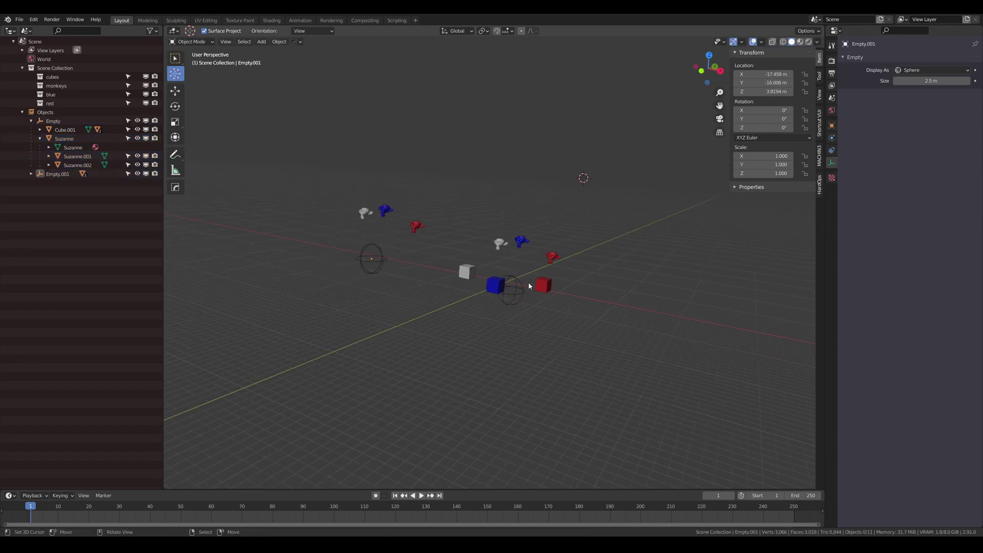
mouse_move(521, 294)
right_mouse_down()
mouse_move(521, 278)
mouse_move(521, 293)
right_mouse_up()
middle_click_drag(474, 262, 455, 268)
right_click_drag(376, 257, 408, 262)
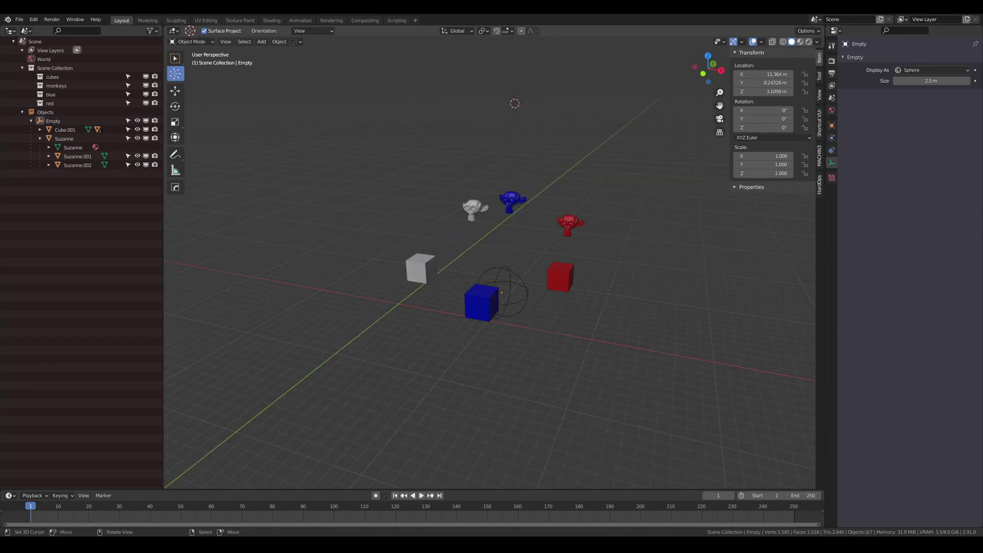
Select the Empty together with its entire hierarchy of cubes and monkey heads from the Outliner.
middle_click_drag(445, 279, 463, 281)
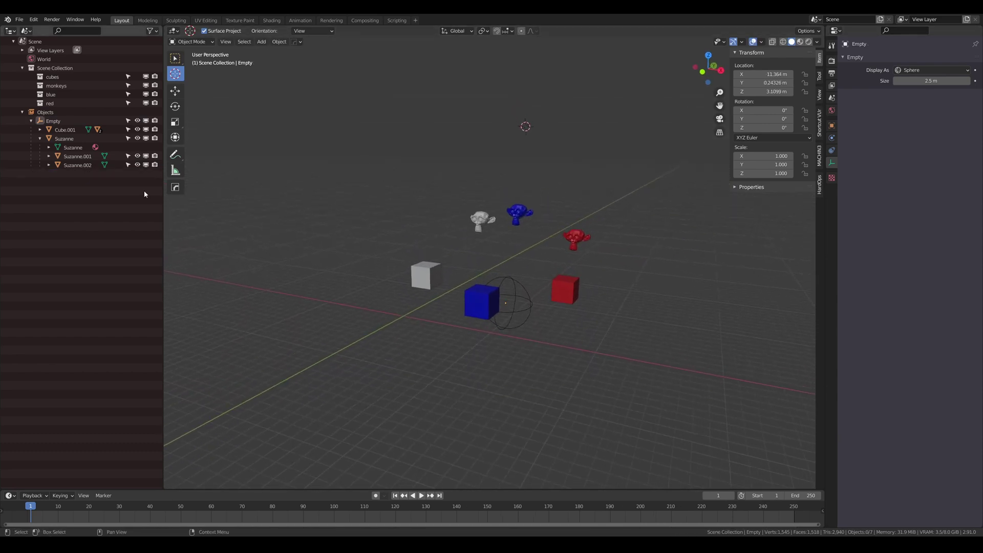
left_click(54, 120)
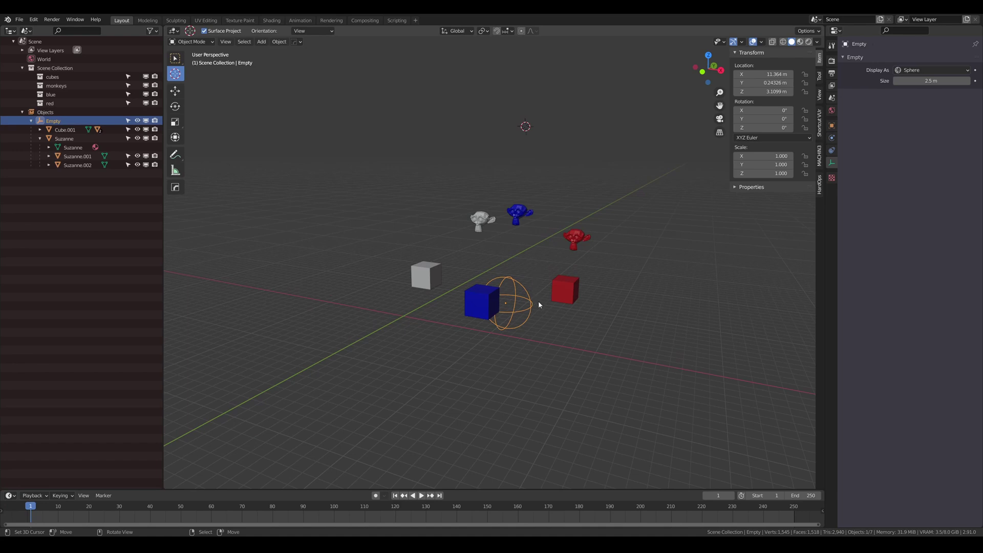
right_click(51, 122)
left_click(52, 121)
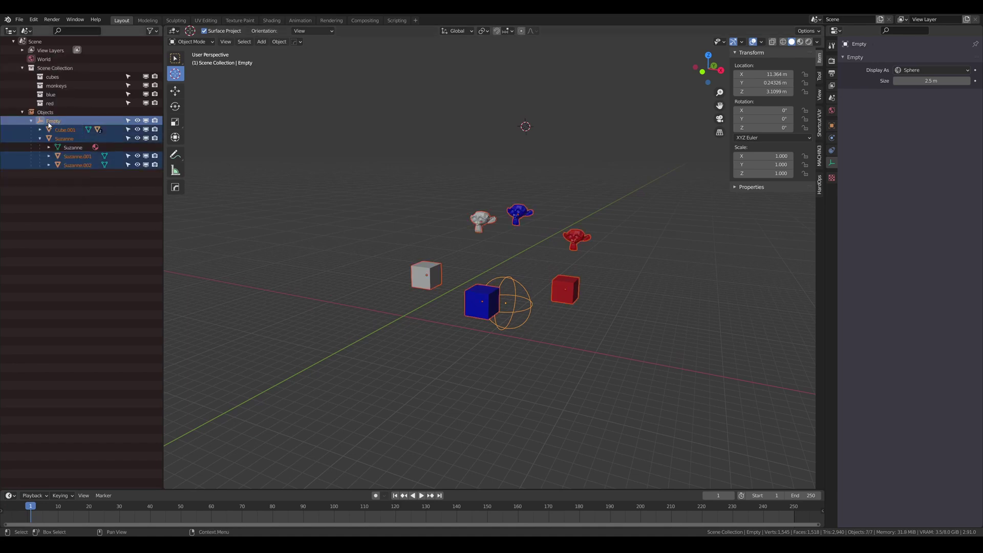
middle_click_drag(484, 279, 492, 278)
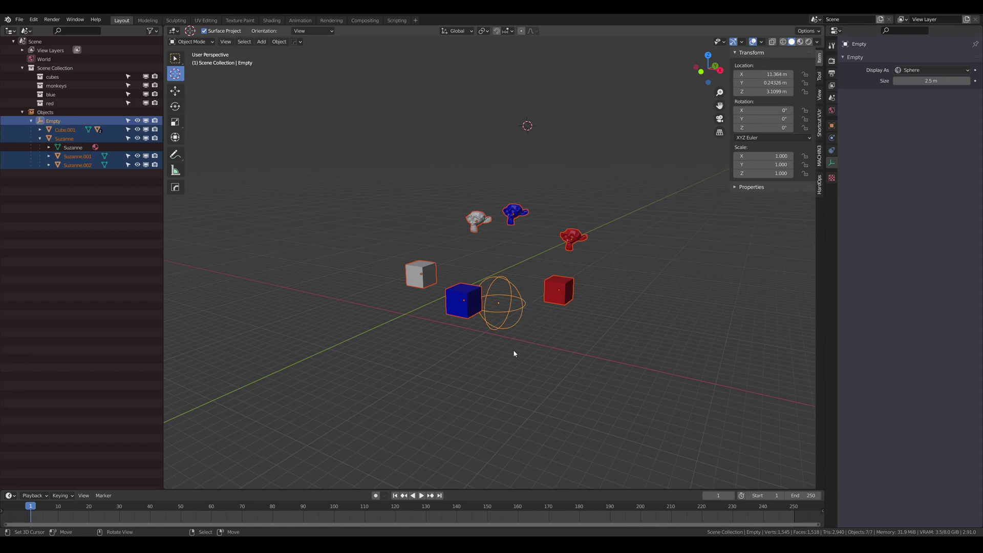
middle_click_drag(527, 297, 524, 295)
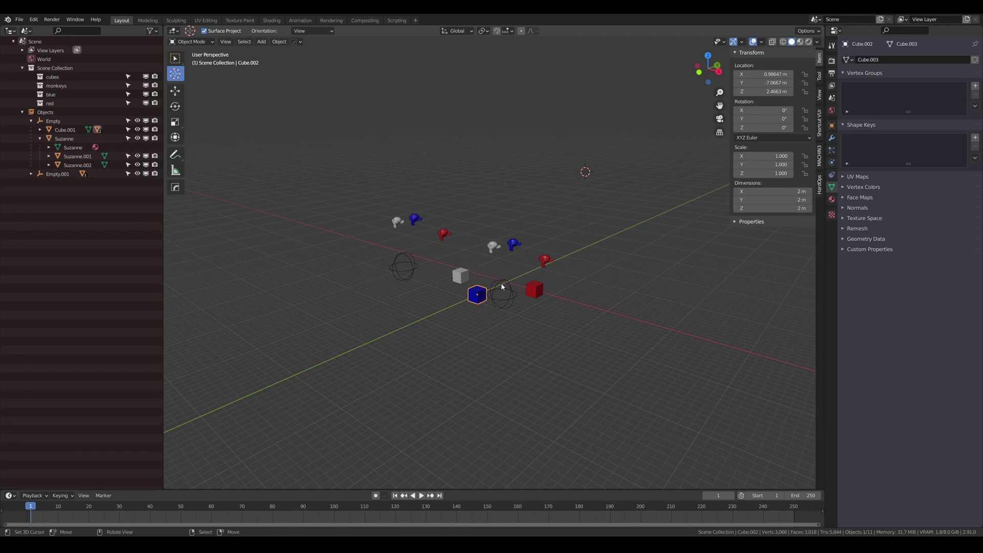
Select the original Empty and expand Empty.001 in the Outliner to show its nested monkey head.
left_click(502, 293)
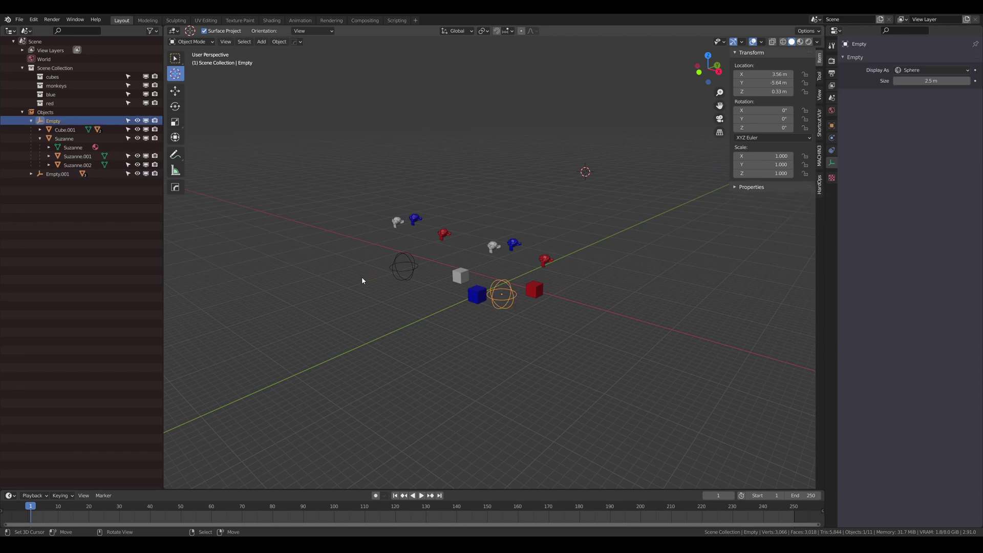
left_click(31, 174)
middle_click_drag(567, 300, 587, 303)
scroll(502, 252, "up", 3)
middle_click_drag(502, 253, 513, 268, "shift")
middle_click_drag(513, 268, 494, 306)
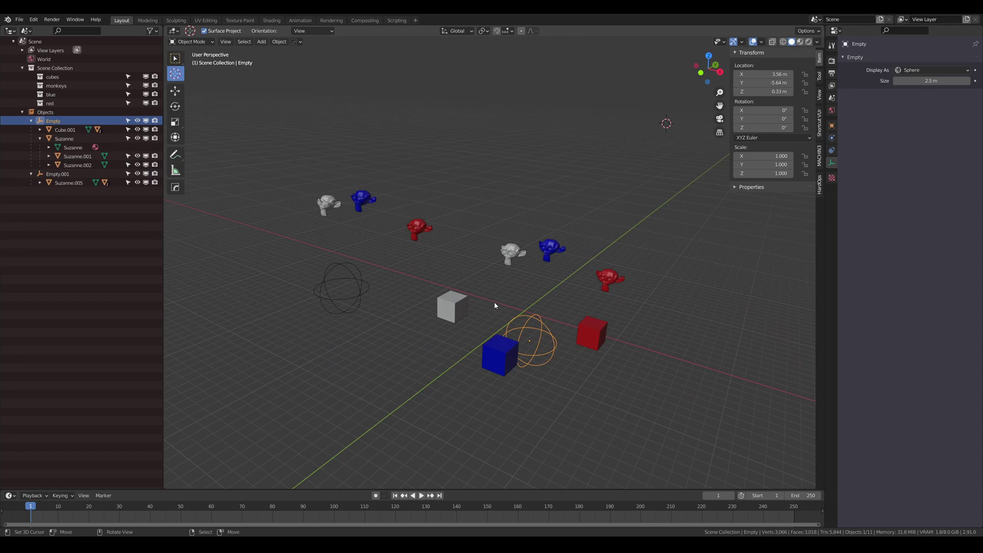
Switch the Outliner to View Layer display mode and collapse the Empty and Empty.001 hierarchies.
left_click(26, 31)
left_click(48, 51)
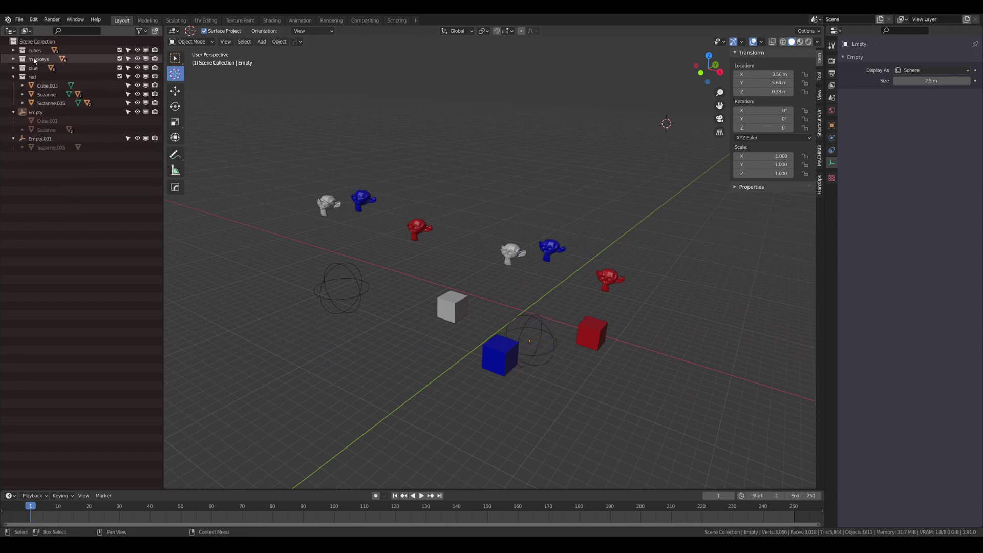
left_click(26, 30)
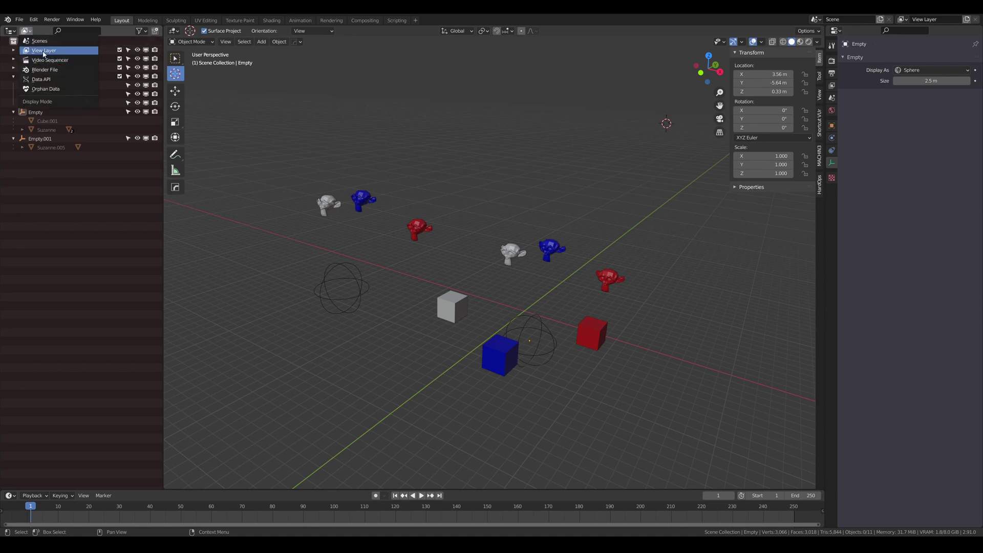
left_click(43, 51)
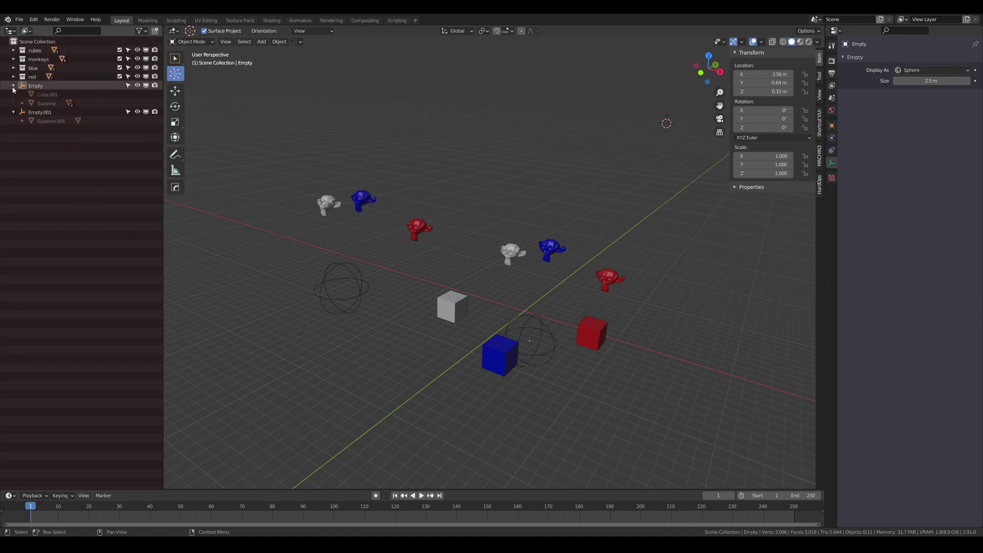
left_click(14, 86)
left_click(14, 94)
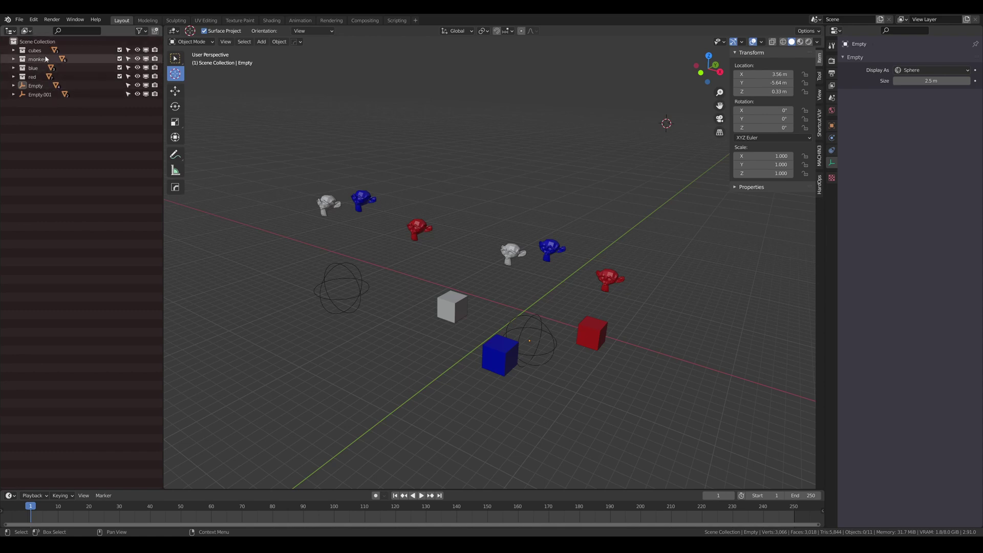
Compare the Outliner's Scenes display mode with View Layer mode, ending in View Layer.
left_click(25, 31)
left_click(38, 42)
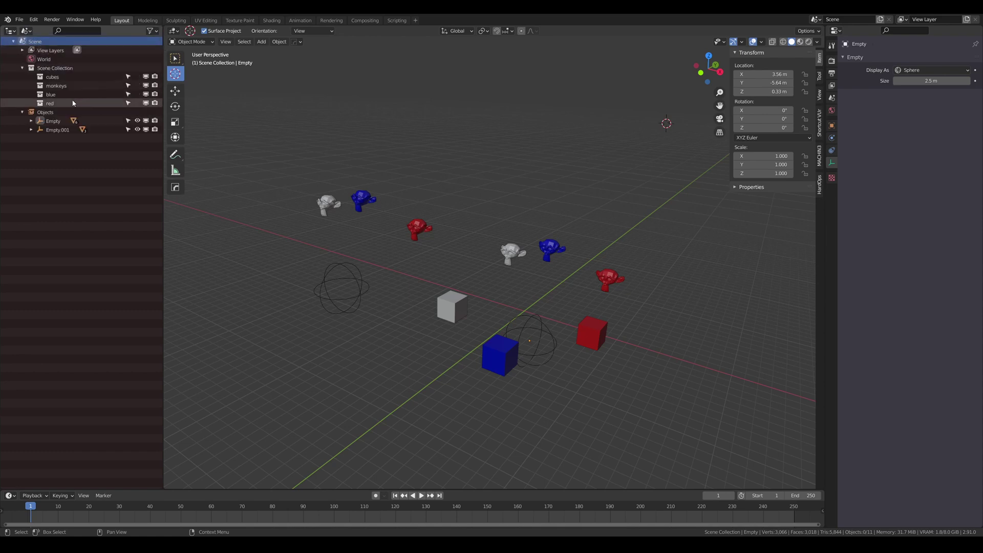
left_click(27, 31)
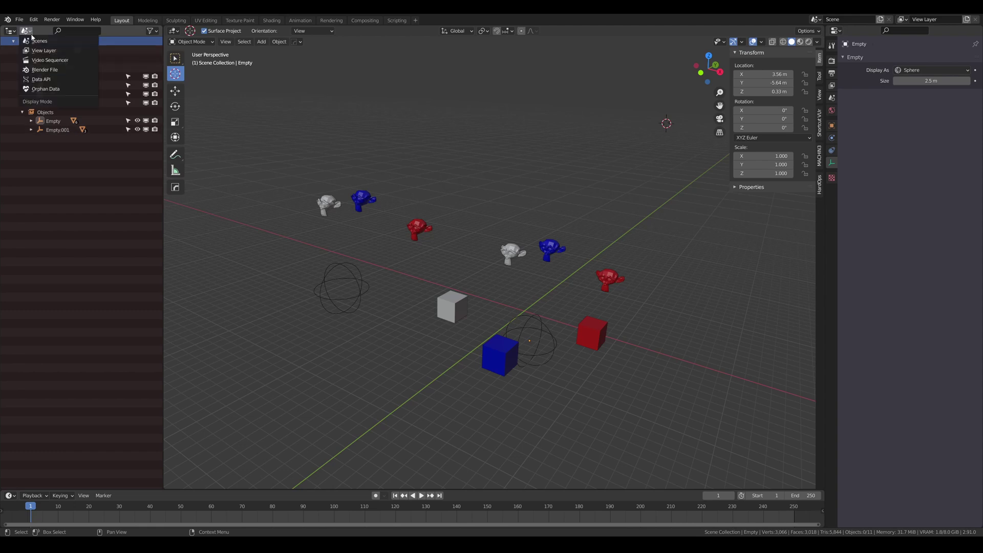
left_click(37, 51)
Select the original Empty and move it a short distance along with its cubes and monkey heads.
middle_click_drag(514, 244, 552, 294)
right_click(555, 329)
middle_click_drag(604, 348, 564, 301, "shift")
middle_click_drag(564, 301, 533, 283)
key("g")
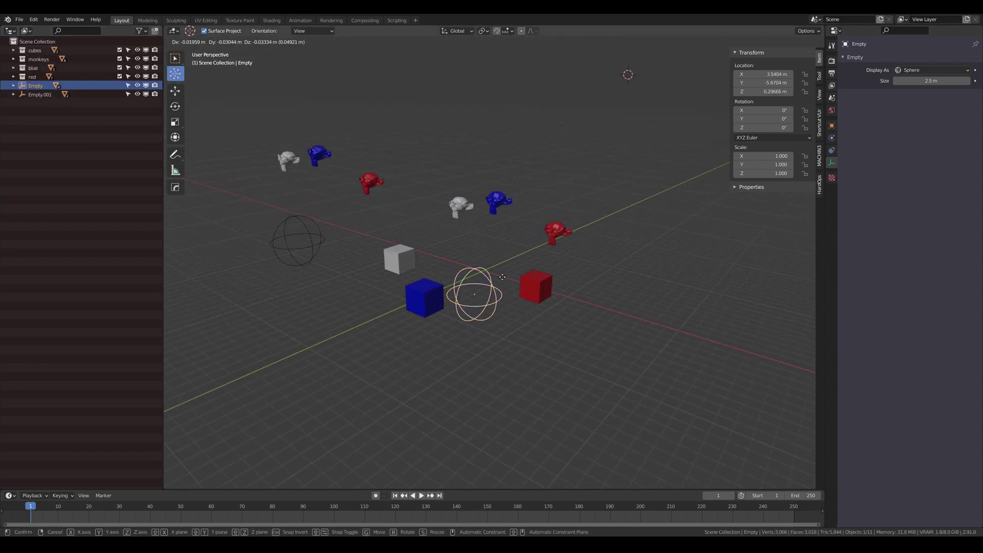
left_click(488, 262)
Move Empty.001 and its monkey heads closer to the original group, to about X -7.77 m, Y -7.86 m, Z 4.69 m.
right_click(289, 241)
key("g")
left_click(364, 230)
middle_click_drag(481, 247, 504, 251)
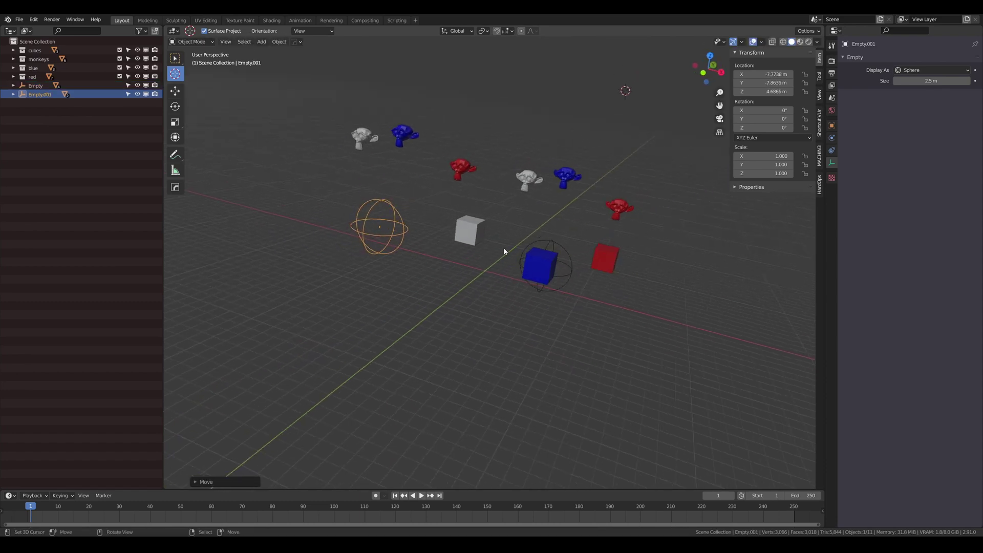
middle_click_drag(503, 217, 533, 222)
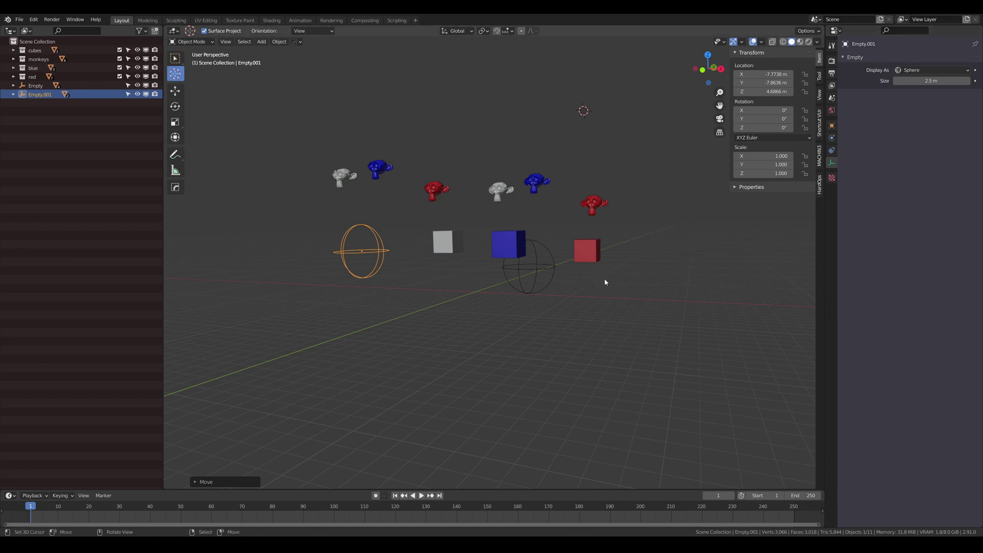
middle_click_drag(549, 273, 514, 270)
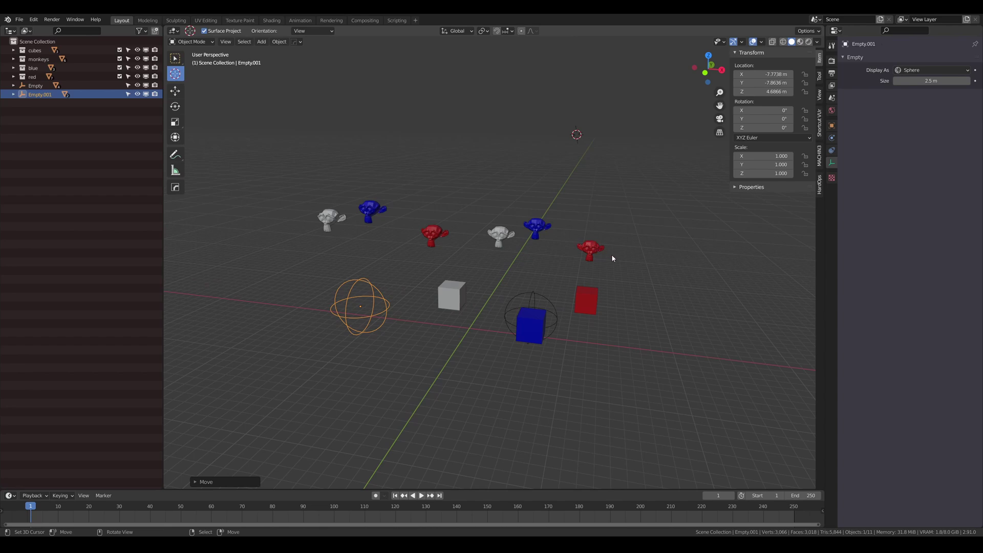